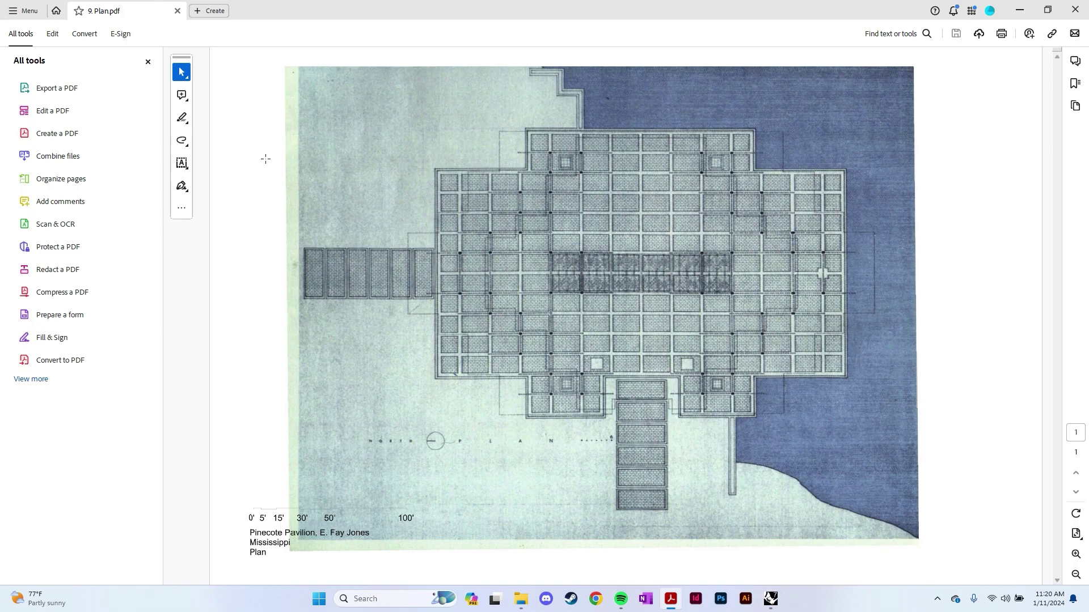
- Save the plan PDF as the JPEG file 9. Plan.jpg in the Pavilion Project Video folder
left_click(35, 9)
left_click(91, 113)
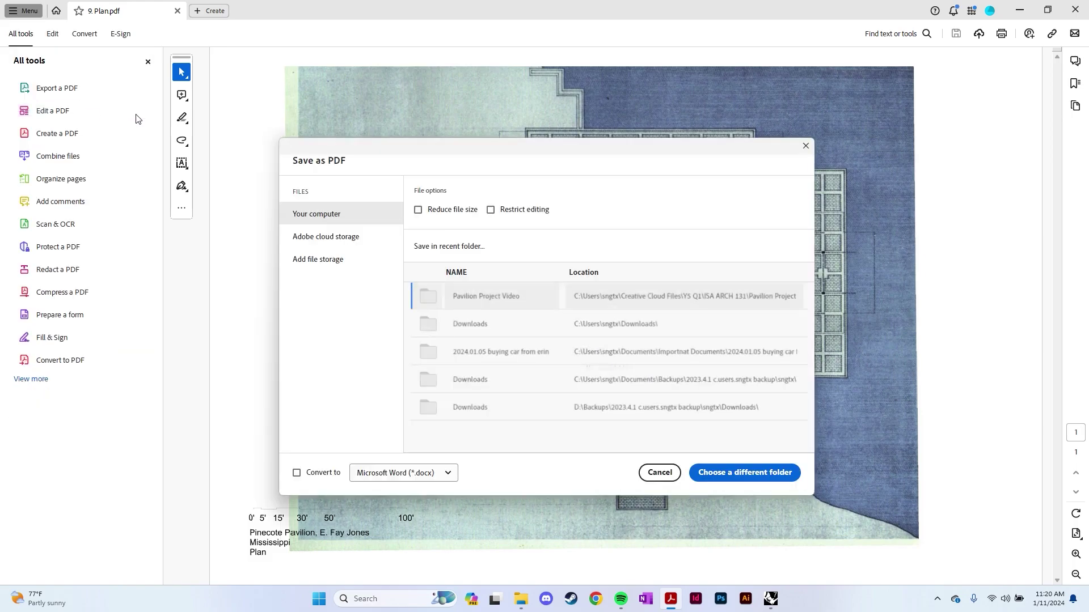
left_click(521, 298)
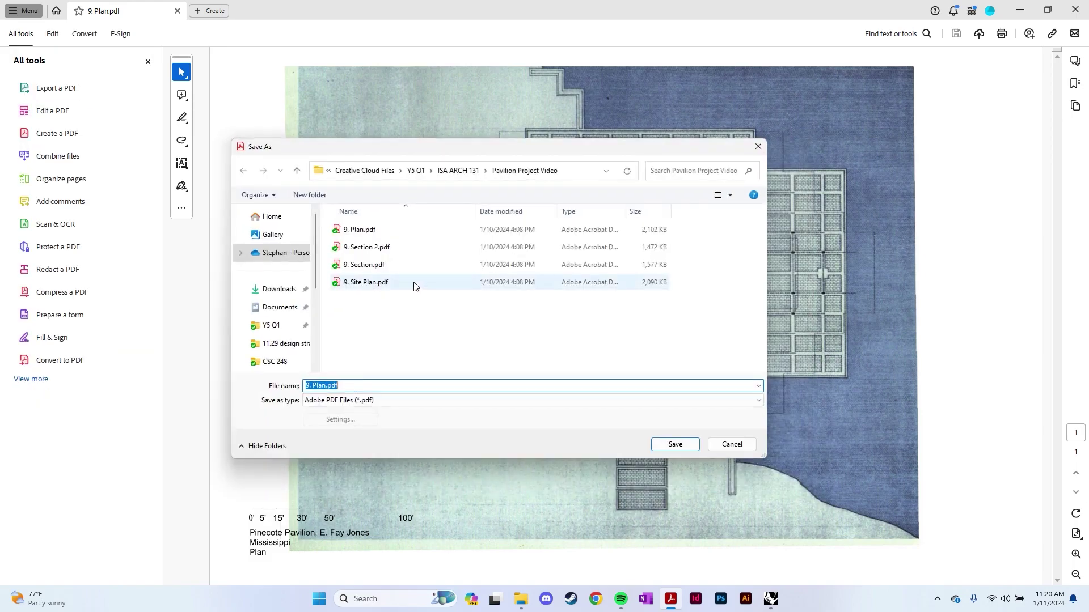
left_click(354, 401)
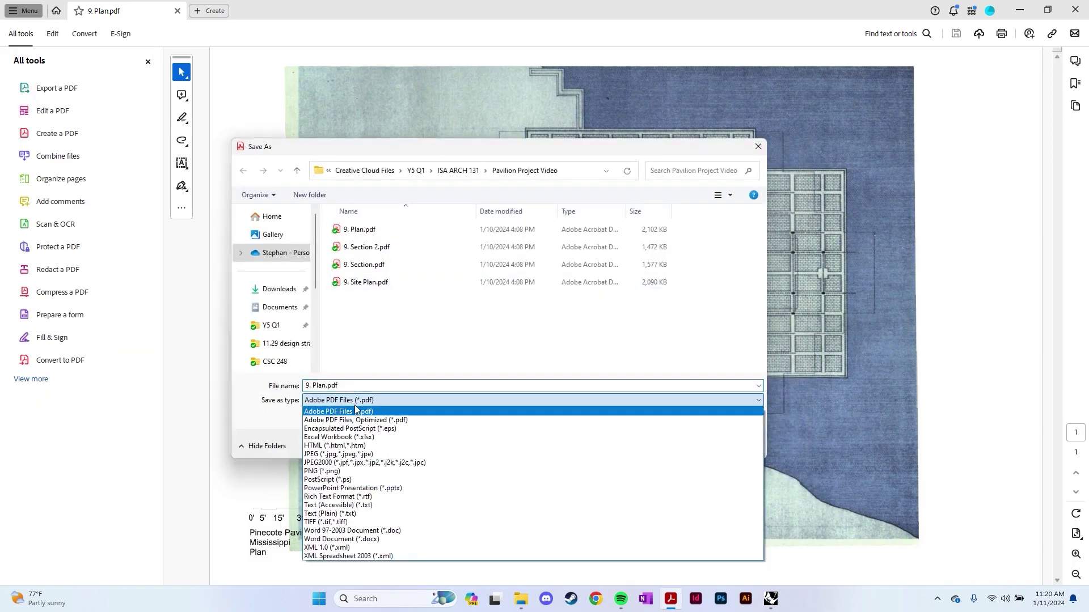
left_click(350, 454)
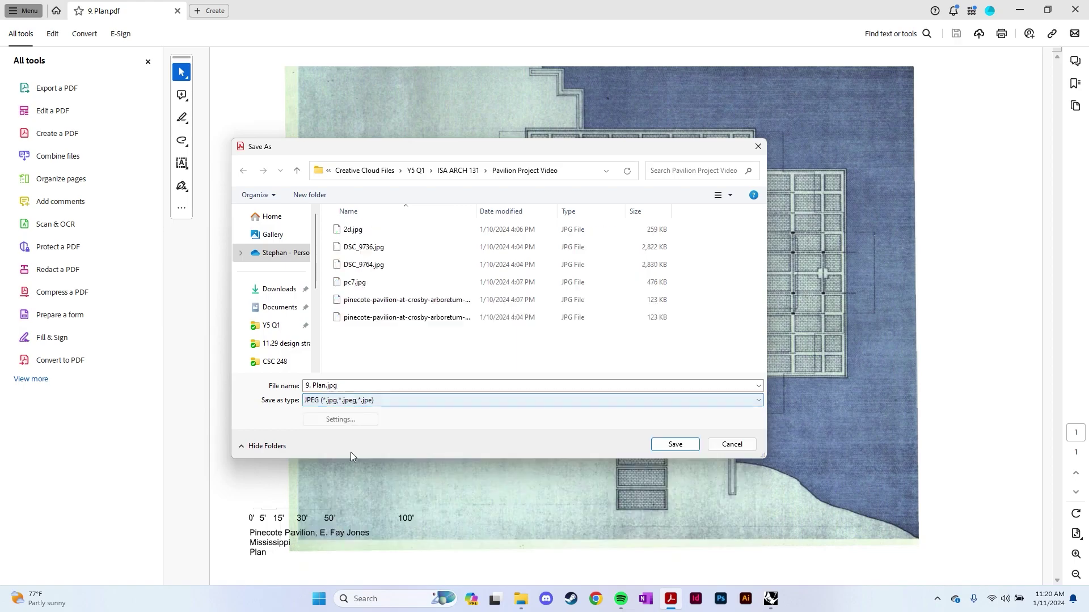
left_click(679, 446)
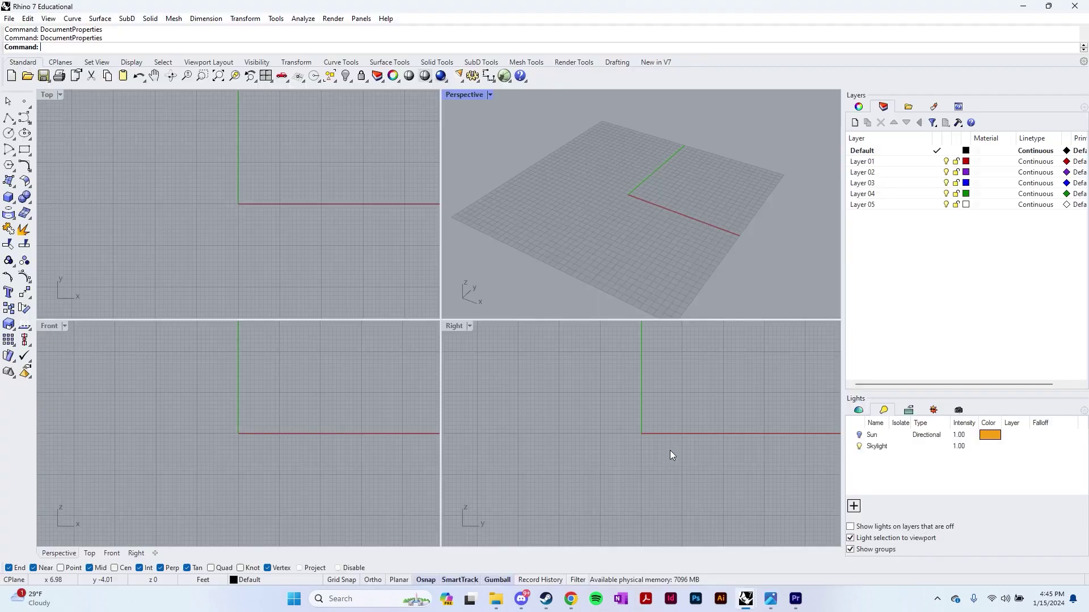
- In Rhino, set the document's distance display to Feet & Inches with a finer display precision
type("DocumentProperties")
key("Return")
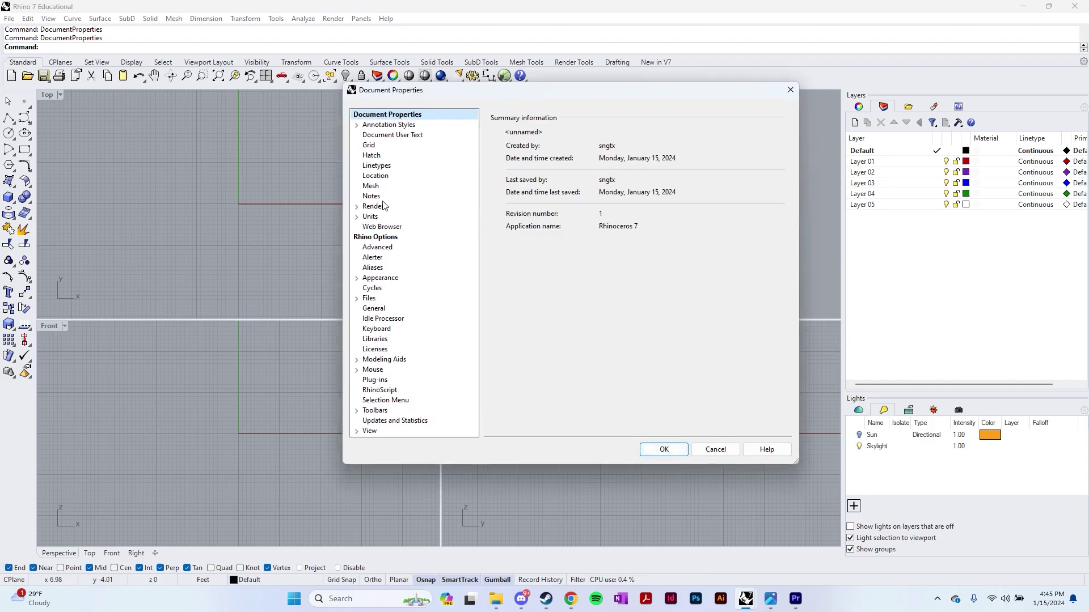
left_click(369, 298)
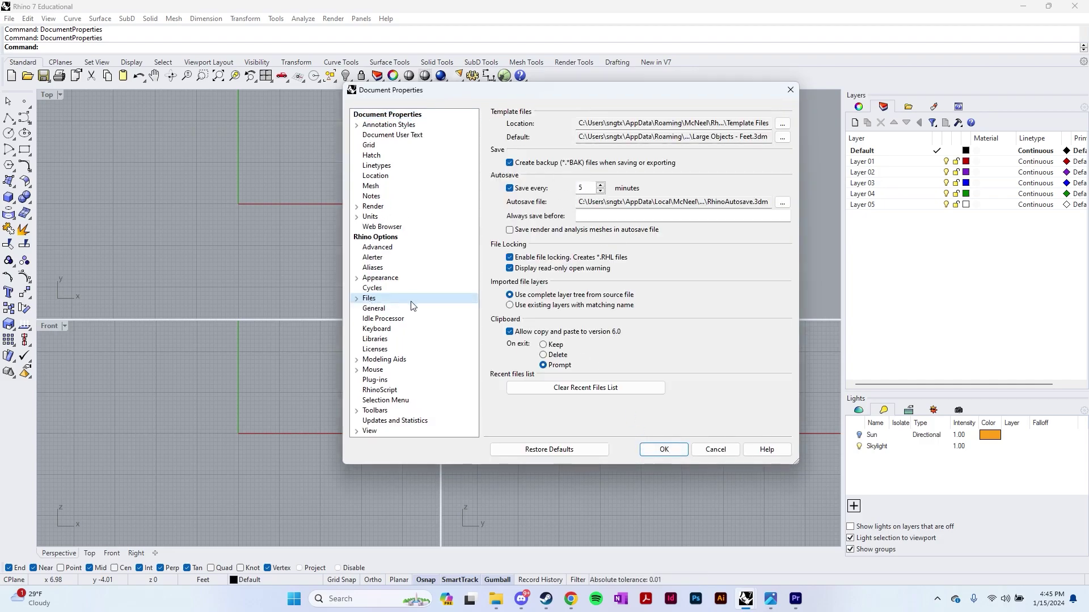
left_click(374, 218)
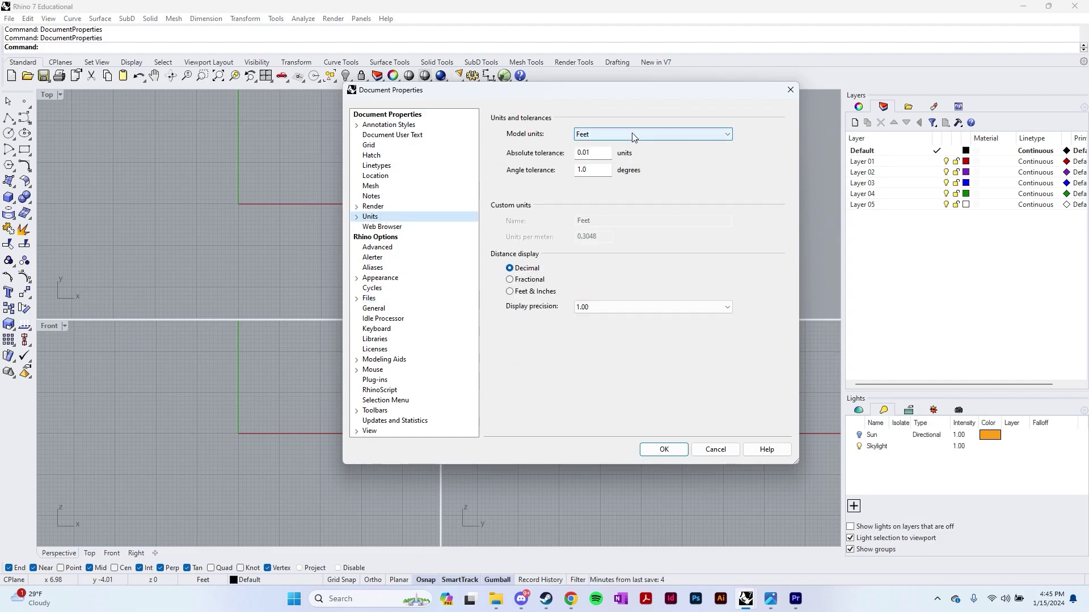
left_click(510, 292)
left_click(617, 309)
left_click(622, 344)
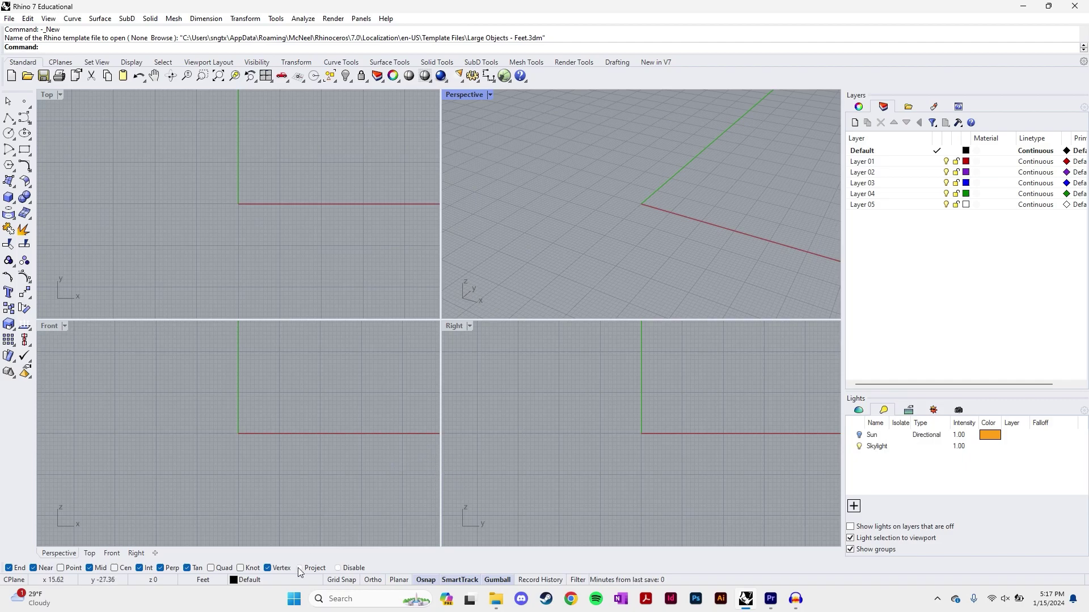
- Draw a freehand box resting on the ground plane next to the origin in the Perspective view
right_click_drag(547, 212, 678, 196)
type("box")
key("Return")
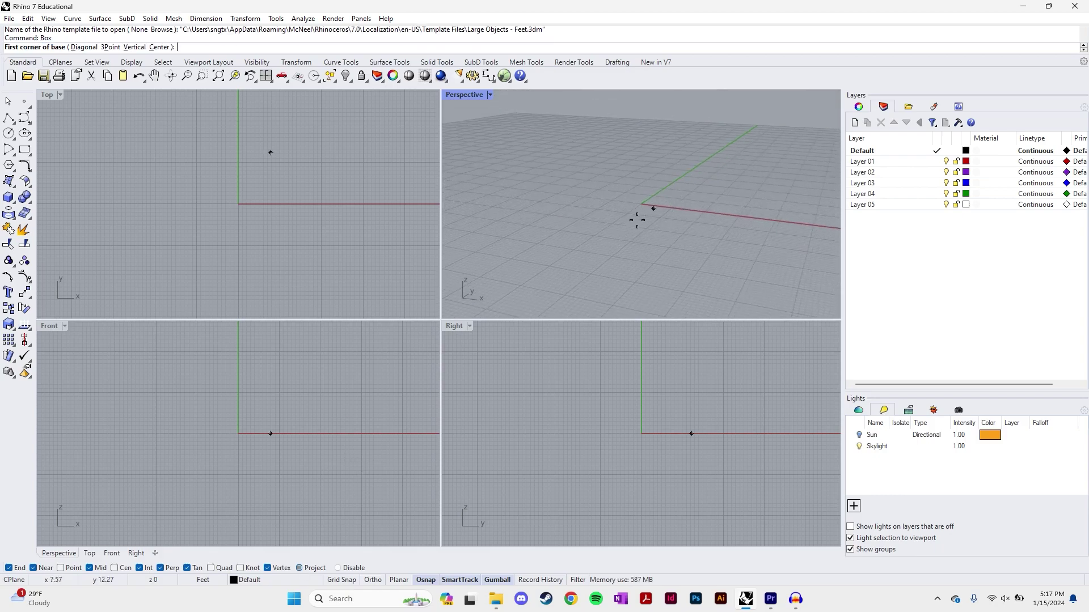
left_click(636, 221)
left_click(719, 187)
left_click(722, 125)
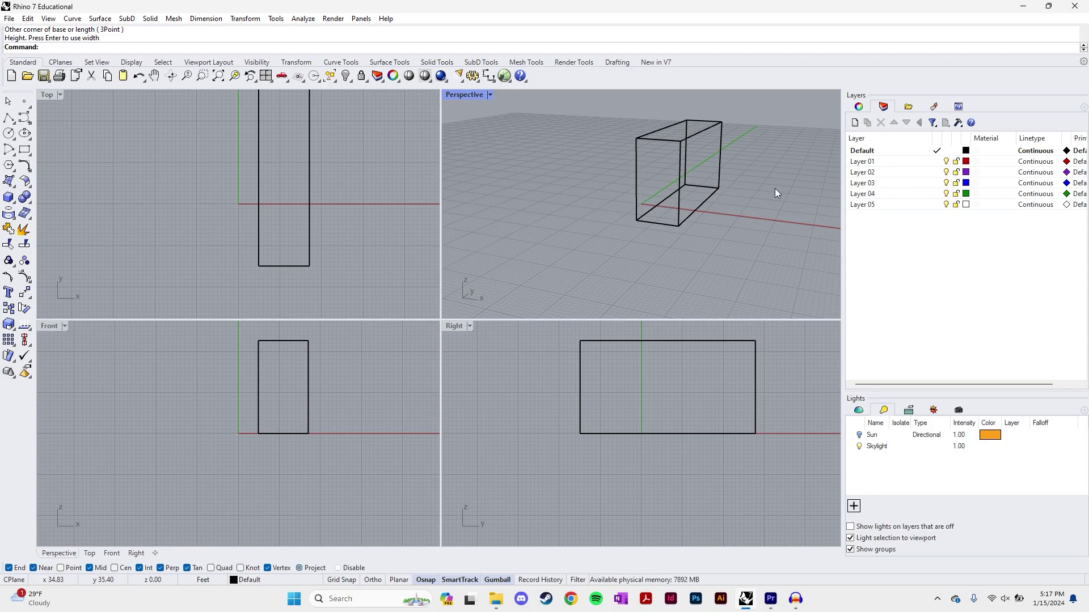
- Draw two lines on the ground plane that meet at the projected midpoint of the box's long upper edge
type("line")
key("Return")
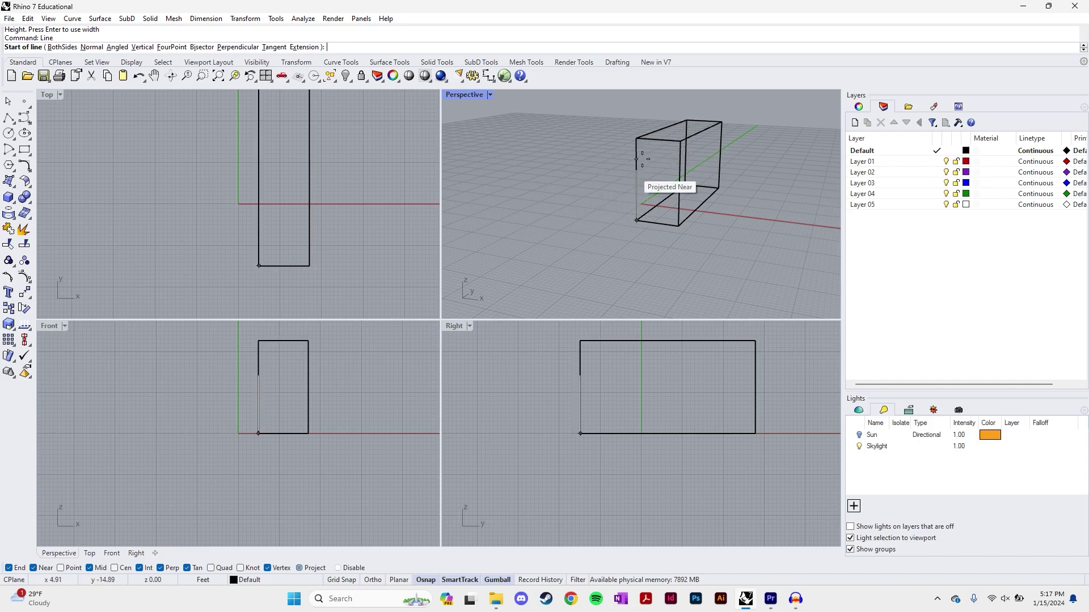
left_click(701, 132)
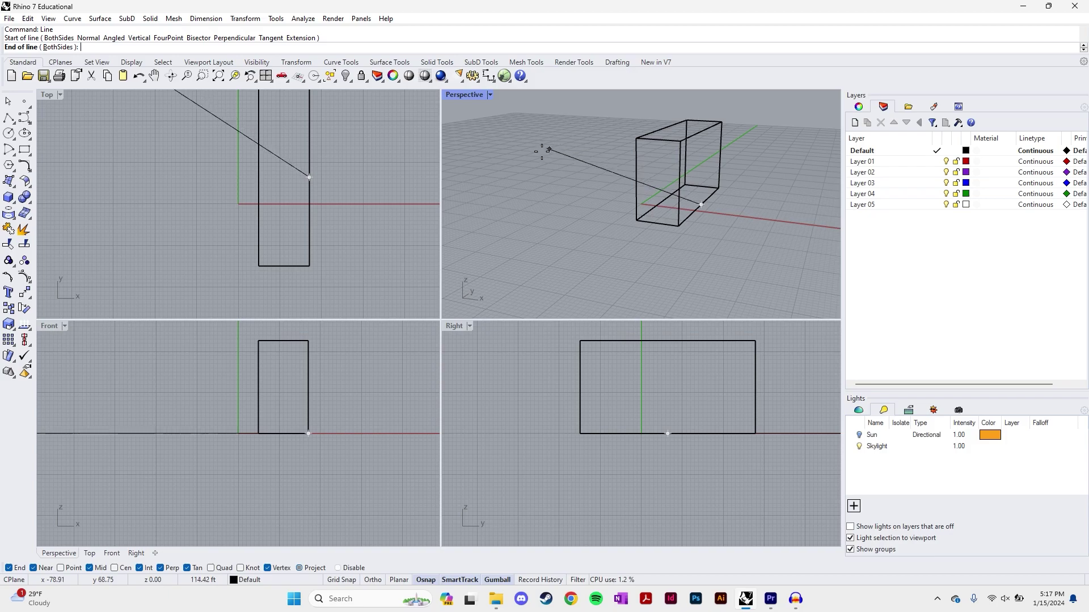
left_click(602, 236)
mouse_move(716, 250)
right_mouse_down()
mouse_move(717, 228)
mouse_move(663, 219)
mouse_move(702, 241)
right_mouse_up()
key("Return")
left_click(584, 176)
left_click(695, 126)
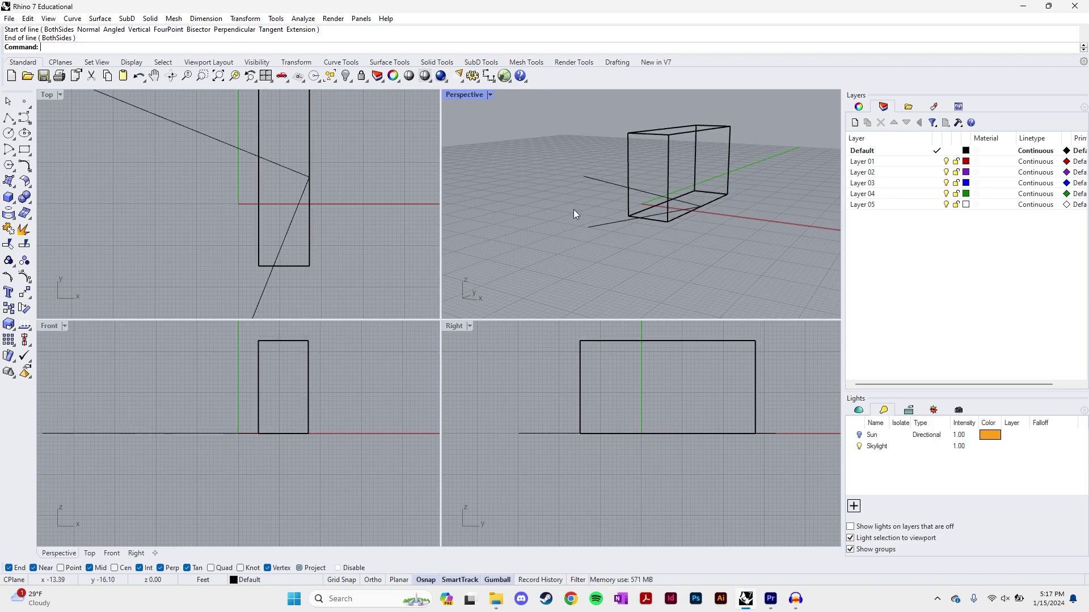
right_click_drag(574, 209, 630, 185)
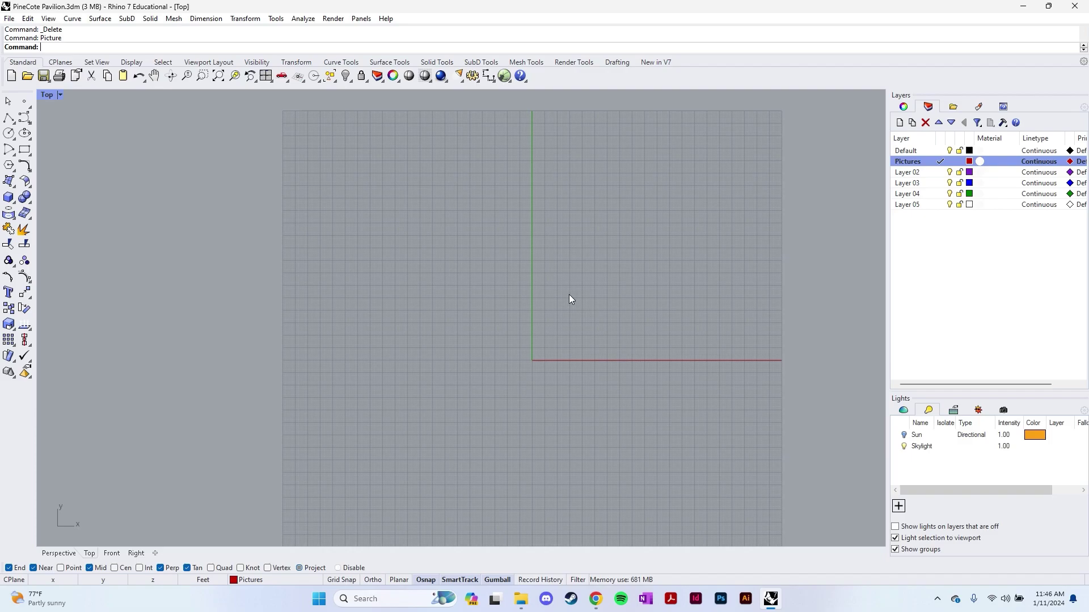
- Insert the picture 9. Plan.jpg in the Top view, straddling the green axis above the origin
type("Picture")
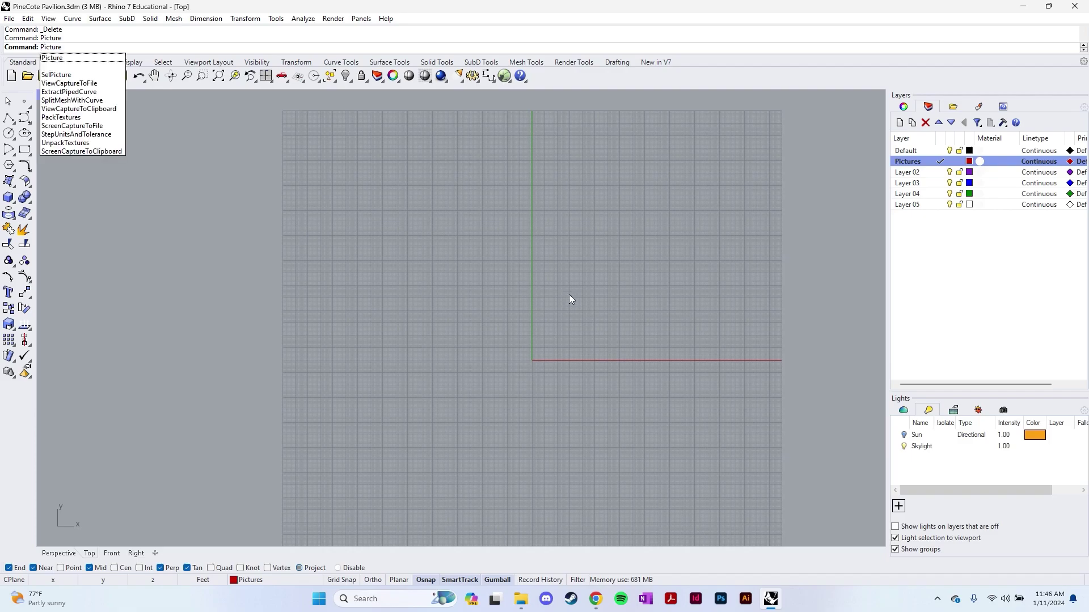
key("Return")
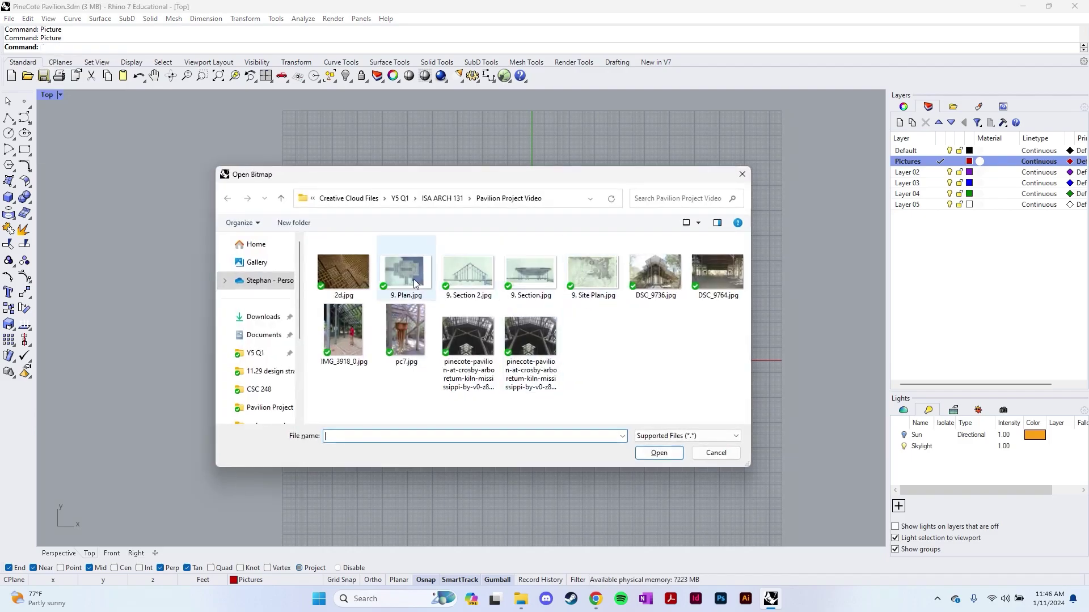
left_click(414, 279)
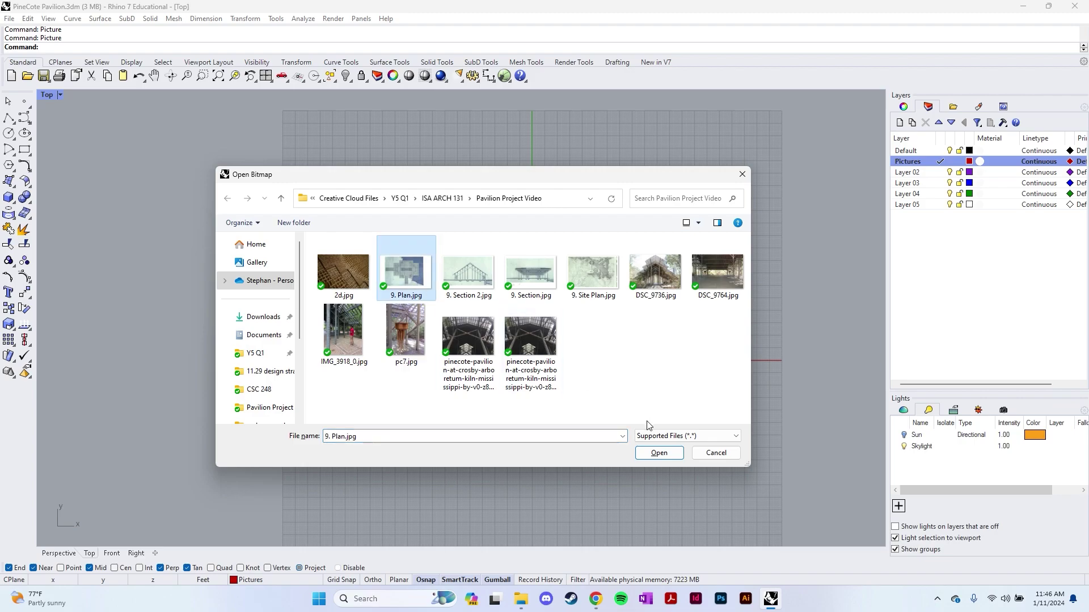
left_click(659, 453)
left_click(374, 221)
left_click(614, 338)
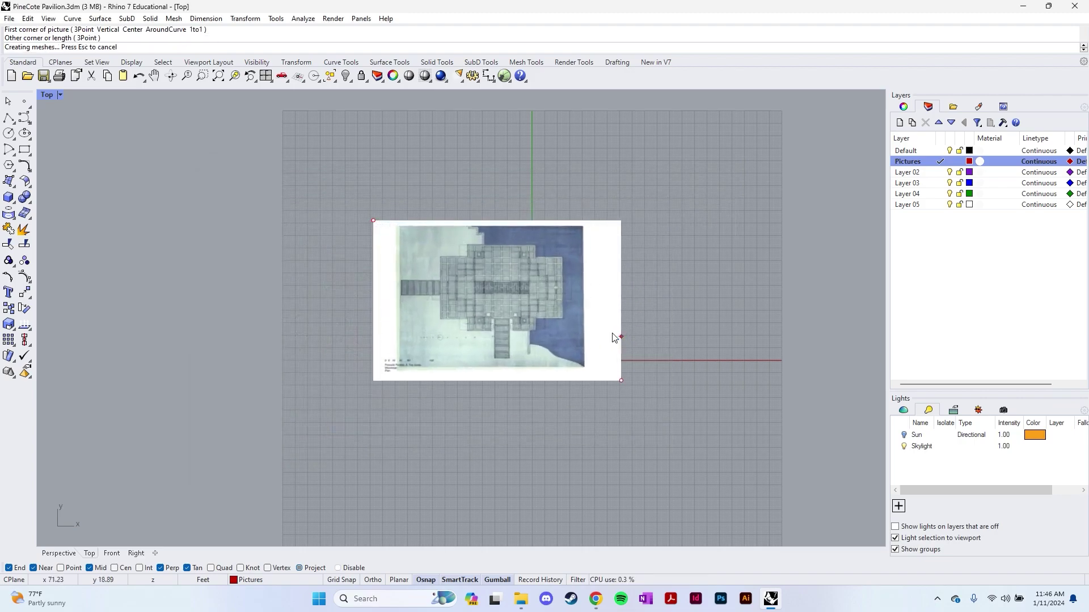
- Insert the picture 9. Section 2.jpg beside the plan picture at a similar height
key("Return")
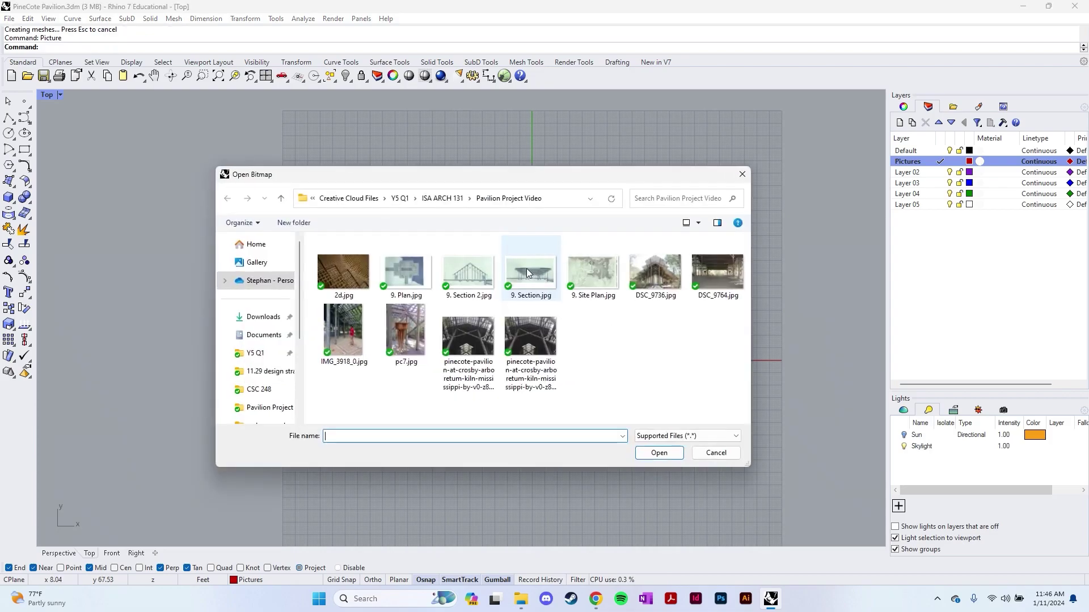
left_click(468, 272)
left_click(659, 452)
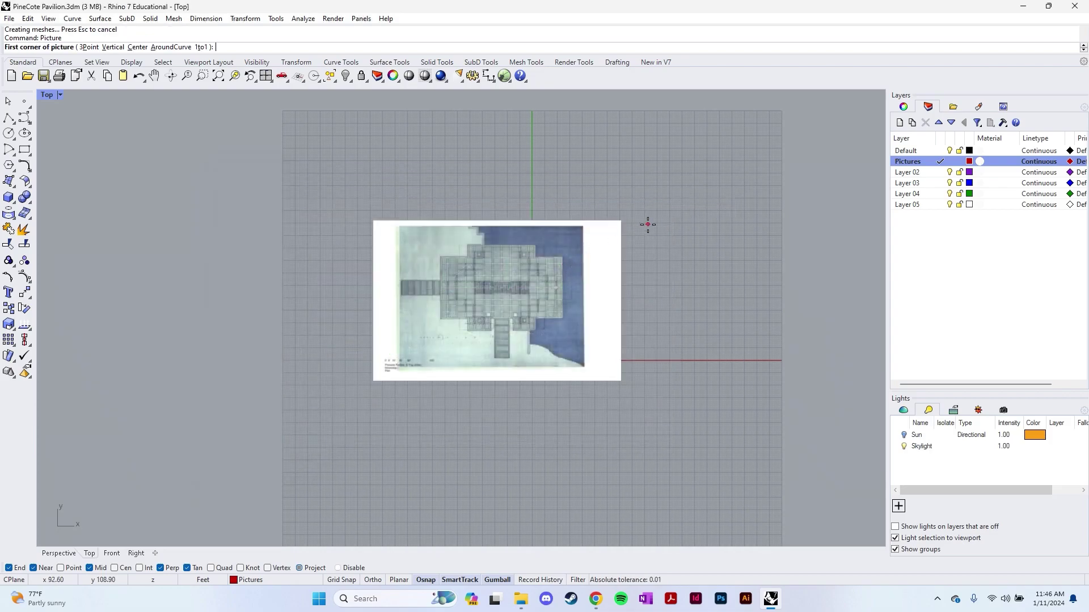
left_click(648, 224)
left_click(822, 379)
- Insert the picture 9. Section.jpg below the plan and Section 2 pictures
key("Return")
left_click(531, 273)
left_click(653, 454)
left_click(431, 380)
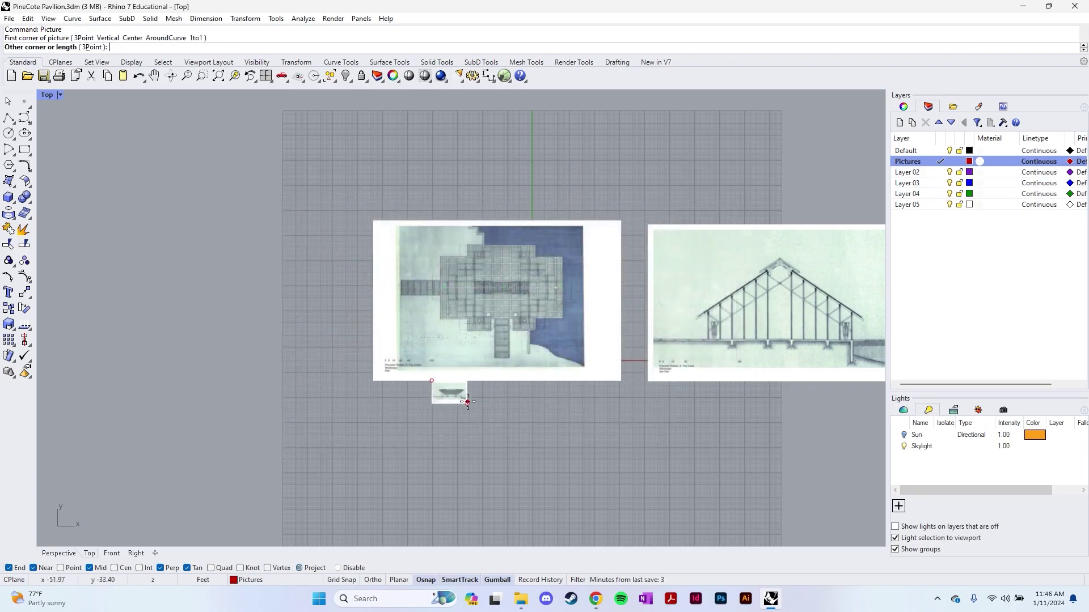
left_click(691, 452)
scroll(703, 425, "down", 8)
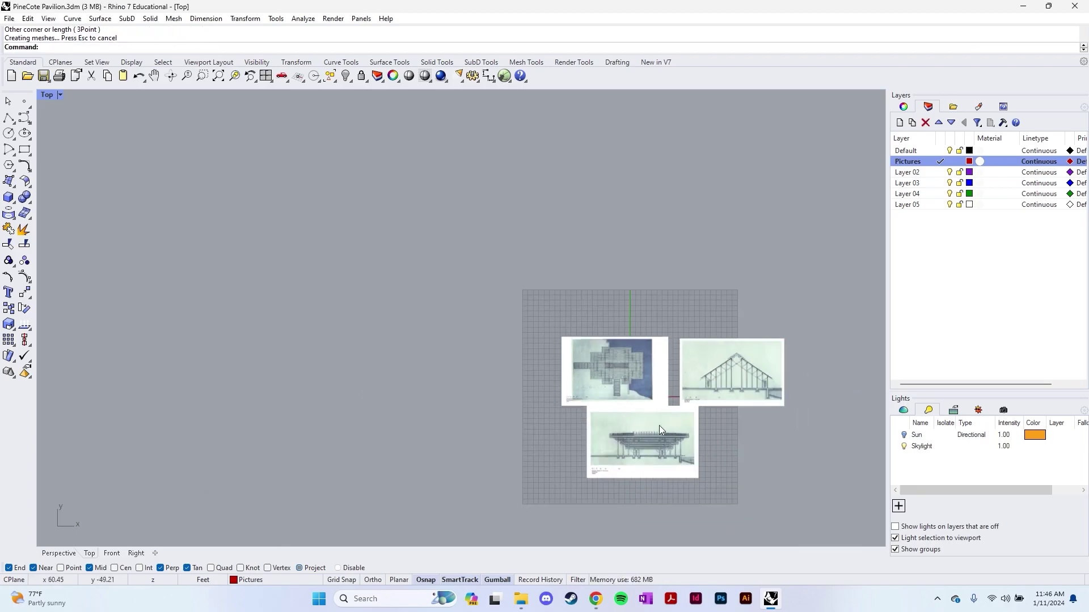
left_click_drag(662, 433, 696, 443)
left_click(785, 424)
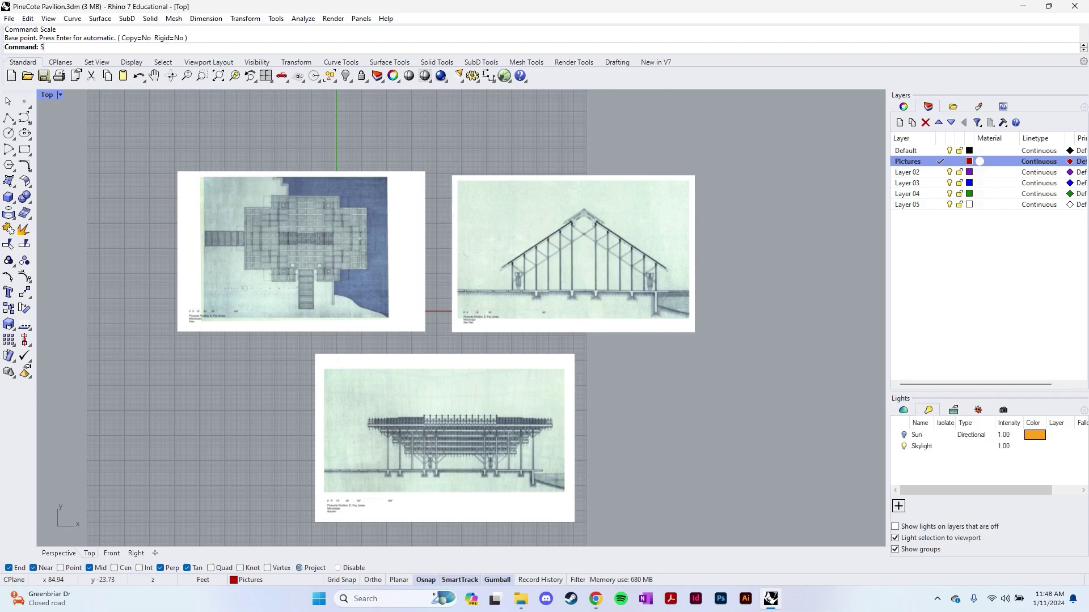
- Scale the Section 2 picture from its scale bar's 0' mark so the bar's 0'-to-60' span becomes 60 feet
type("cale")
key("Return")
left_click(527, 280)
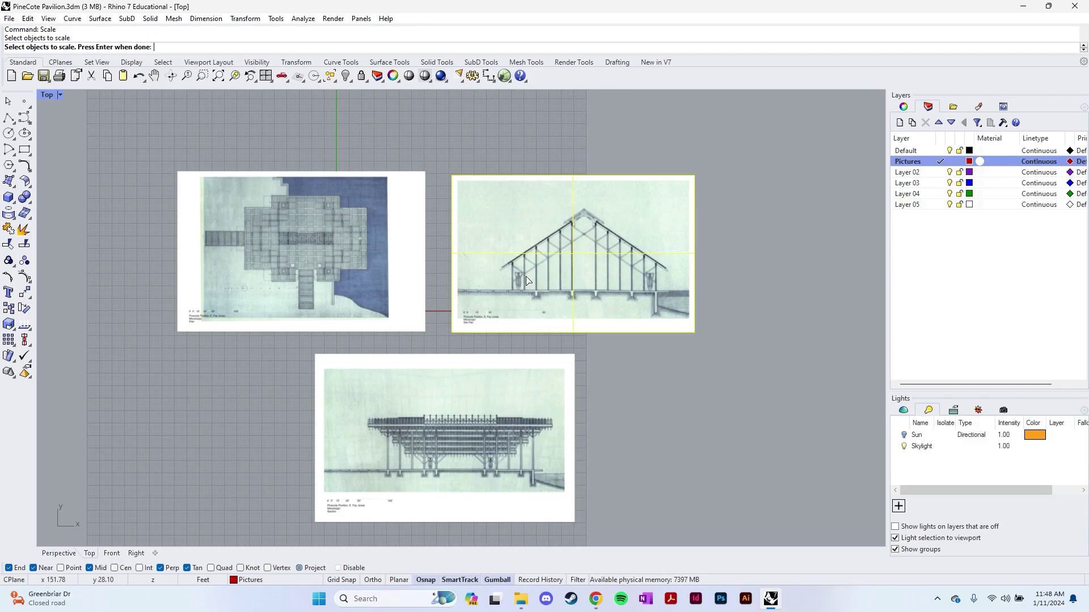
scroll(487, 323, "up", 10)
key("Return")
scroll(388, 286, "up", 8)
scroll(385, 355, "up", 3)
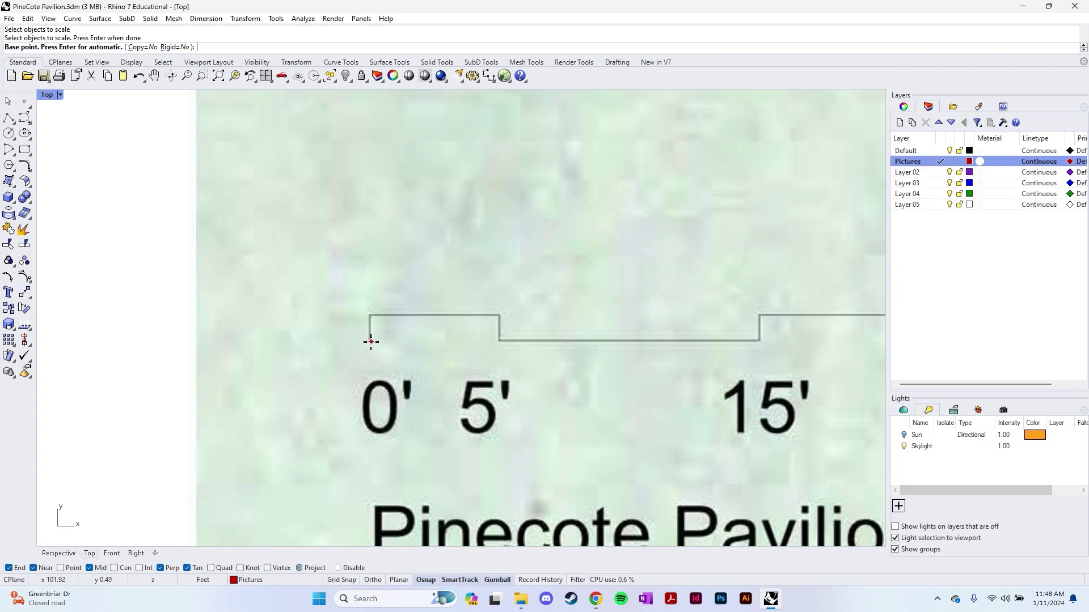
left_click(370, 341)
scroll(400, 334, "down", 6)
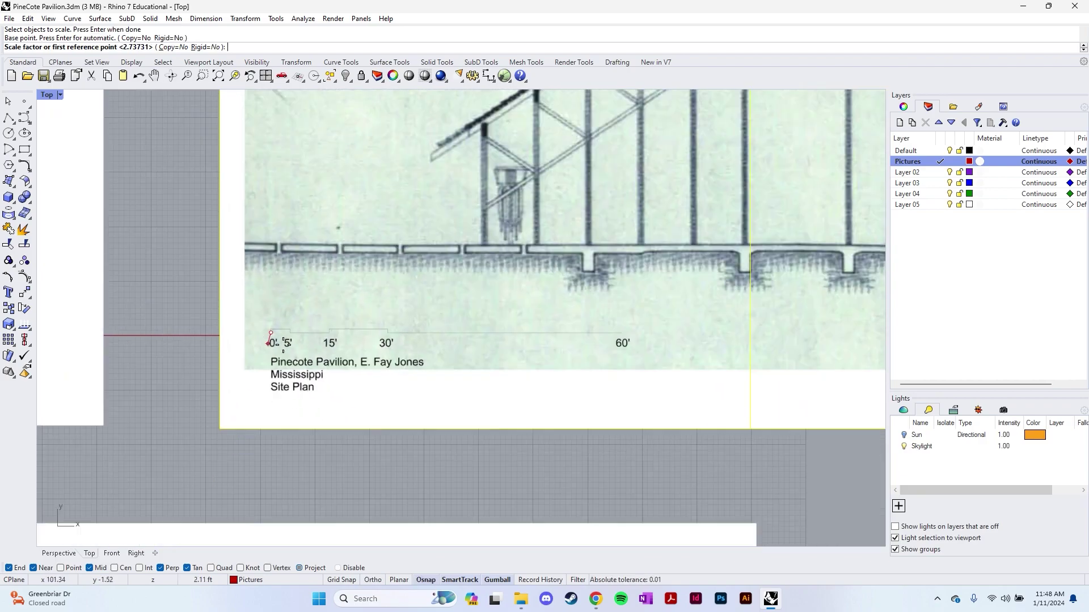
scroll(589, 255, "up", 4)
key("F8")
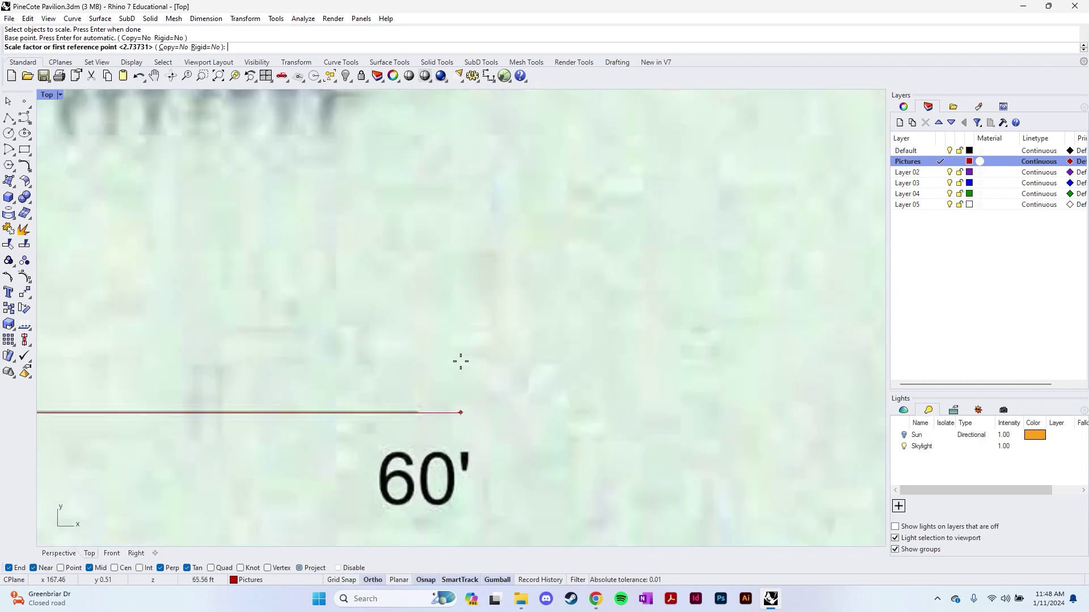
left_click(417, 422, "shift")
scroll(545, 338, "down", 10)
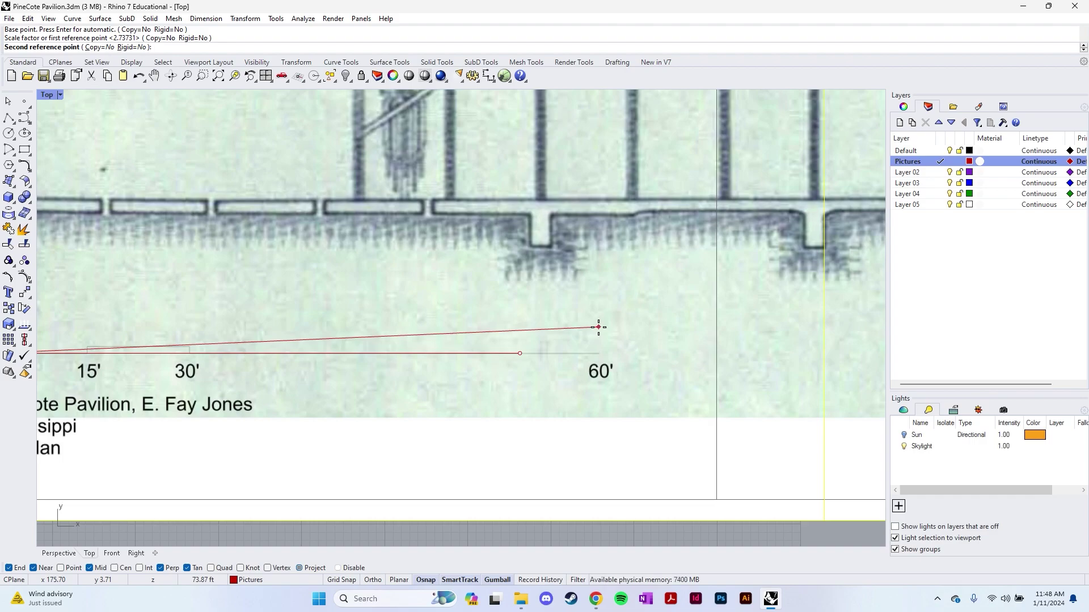
key("F8")
type("60")
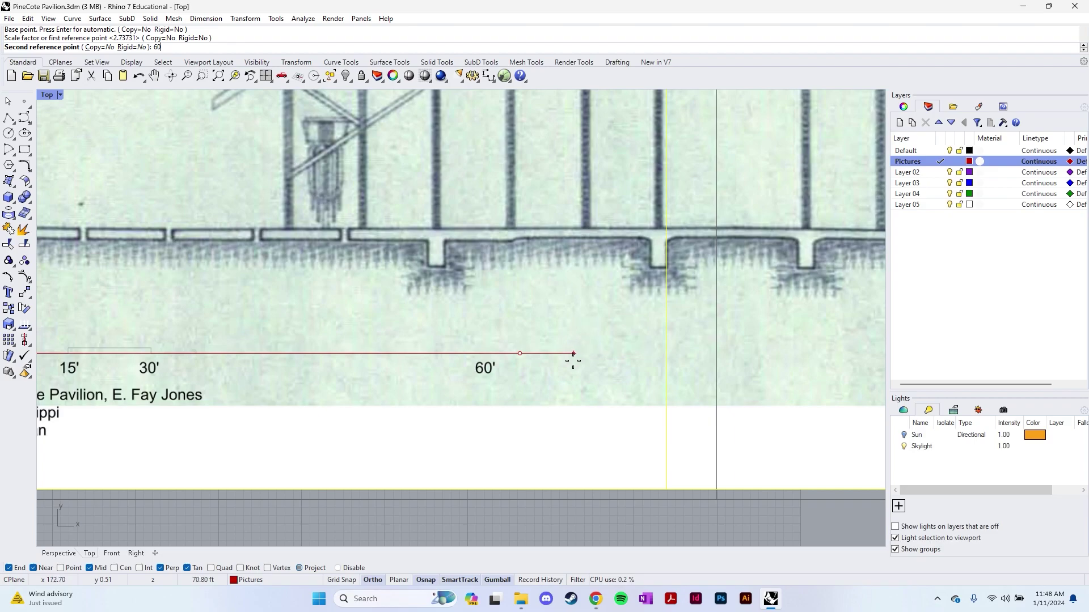
key("Return")
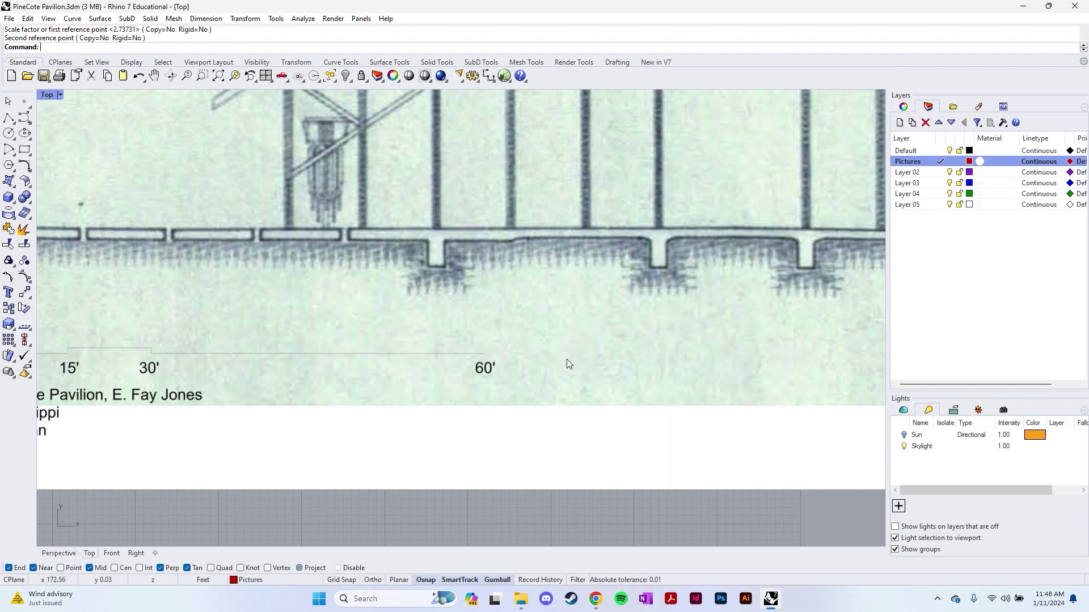
- Measure the Section 2 picture's scale bar from its 0' mark to its 60' mark
scroll(560, 359, "down", 5)
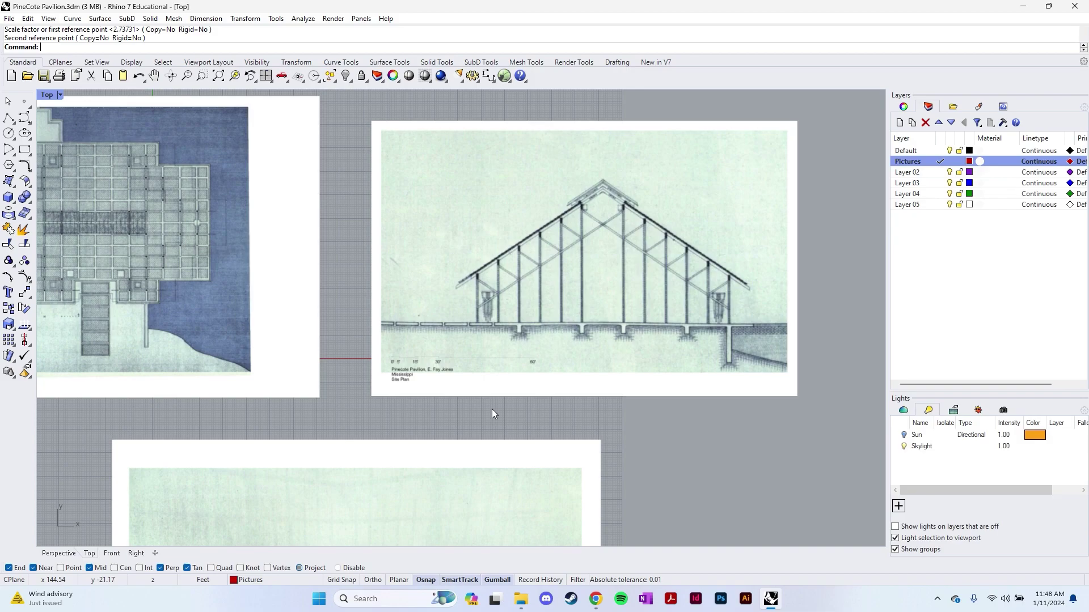
scroll(416, 374, "down", 5)
scroll(419, 372, "up", 10)
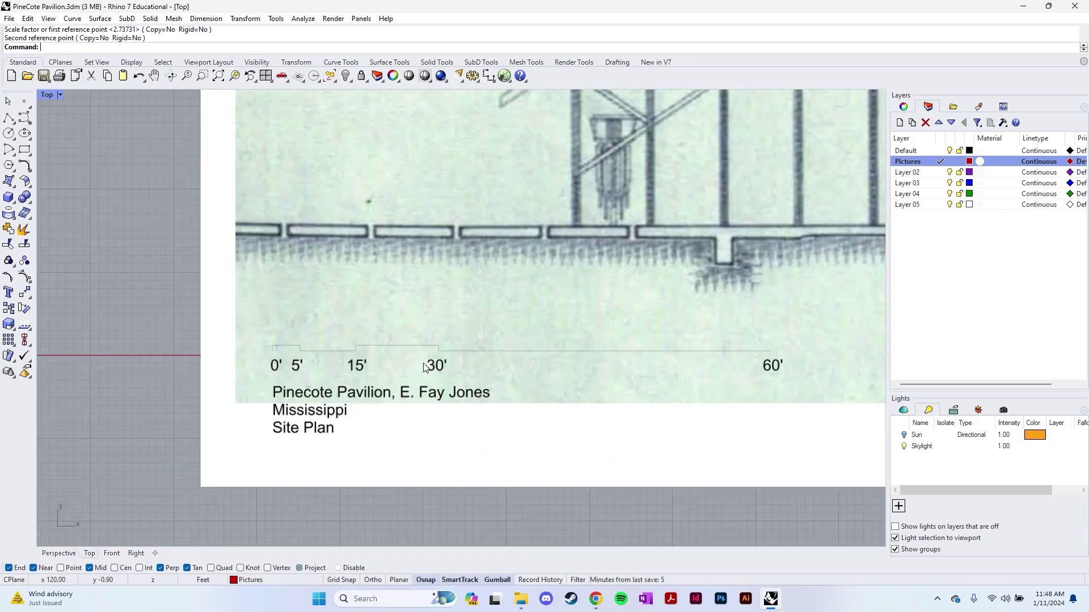
type("distance")
key("Return")
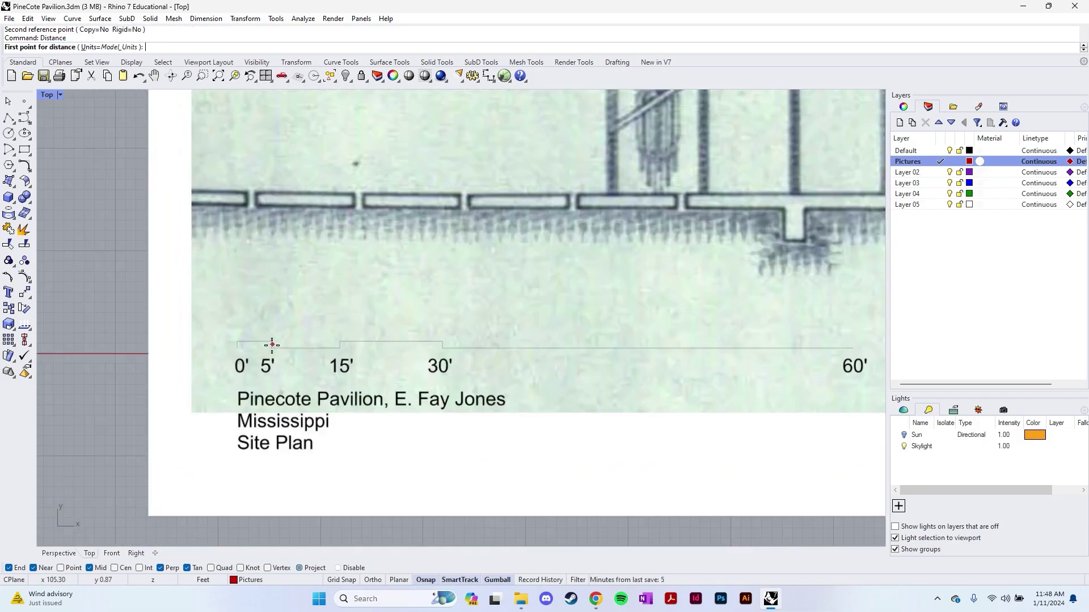
scroll(270, 344, "up", 5)
left_click(176, 352)
scroll(128, 343, "down", 4)
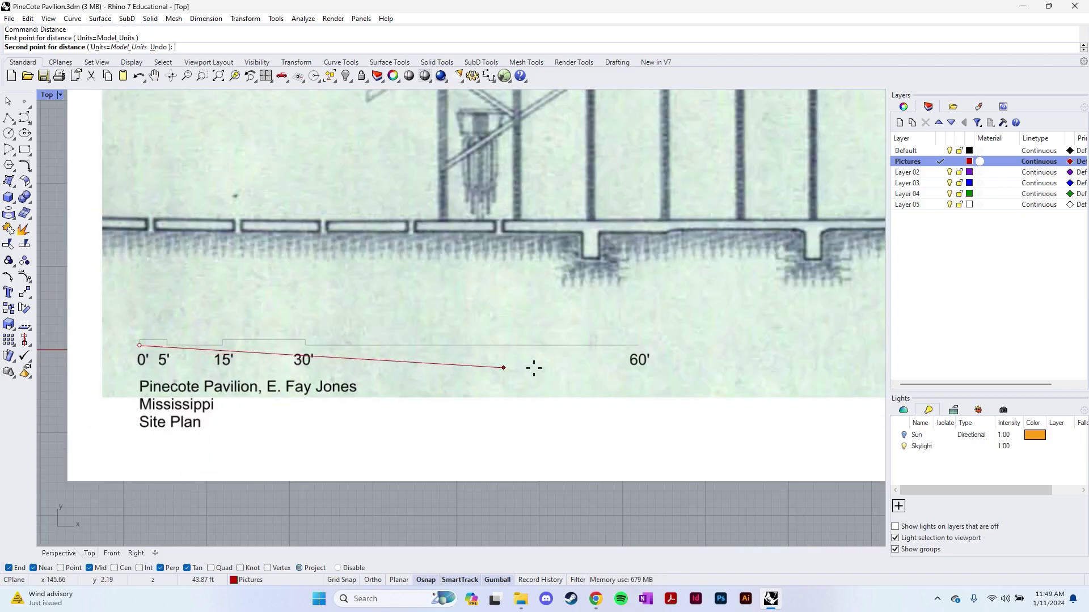
scroll(638, 346, "up", 4)
left_click(638, 326)
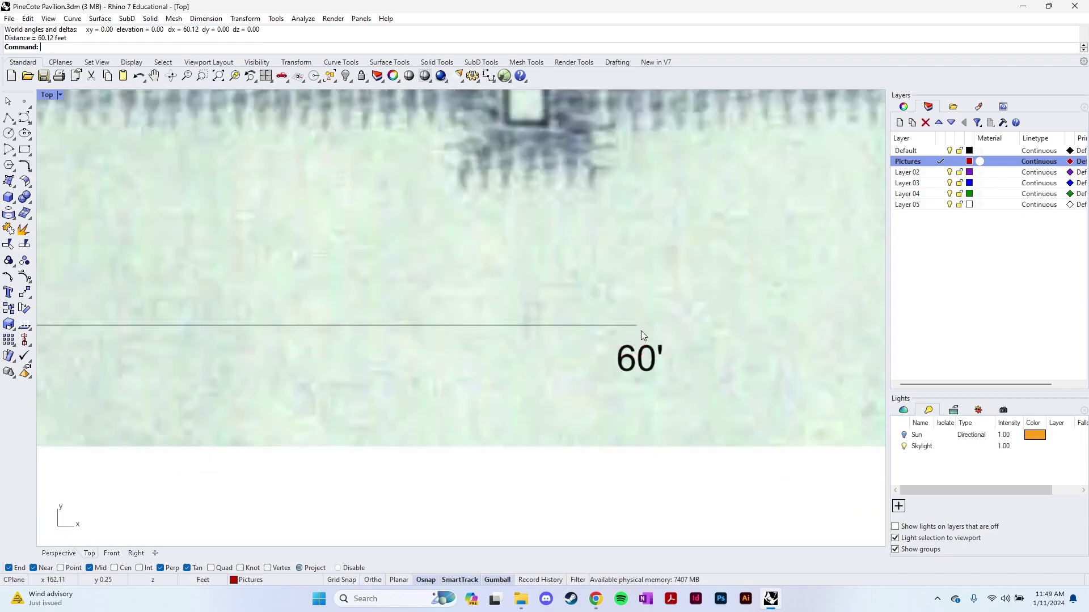
scroll(639, 332, "down", 8)
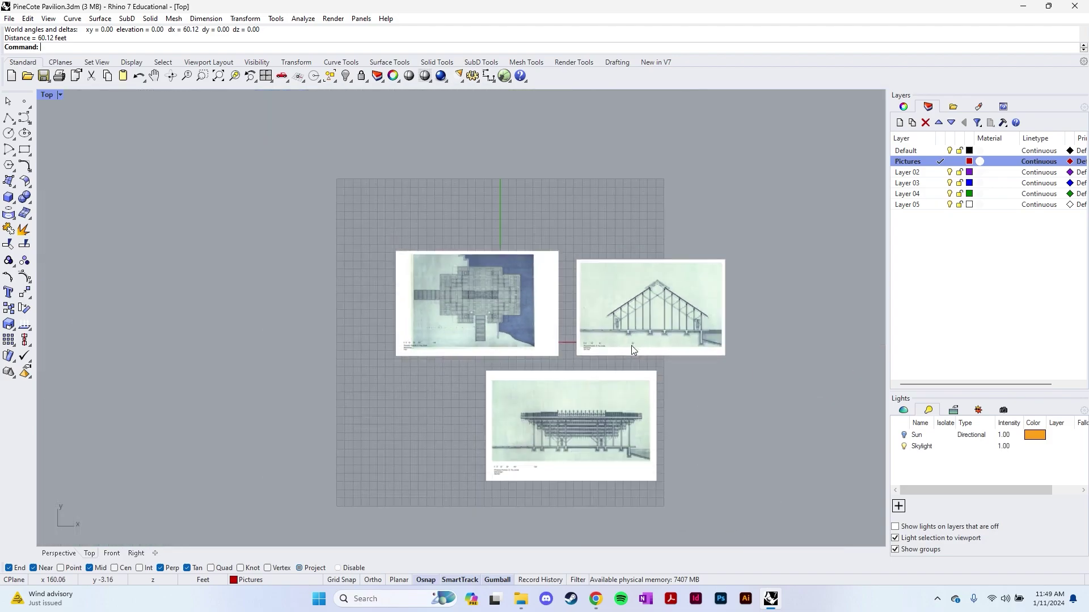
- Measure the vertical distance from the floor at Section 2's outermost left column up to the lowest brace connection
scroll(612, 354, "up", 7)
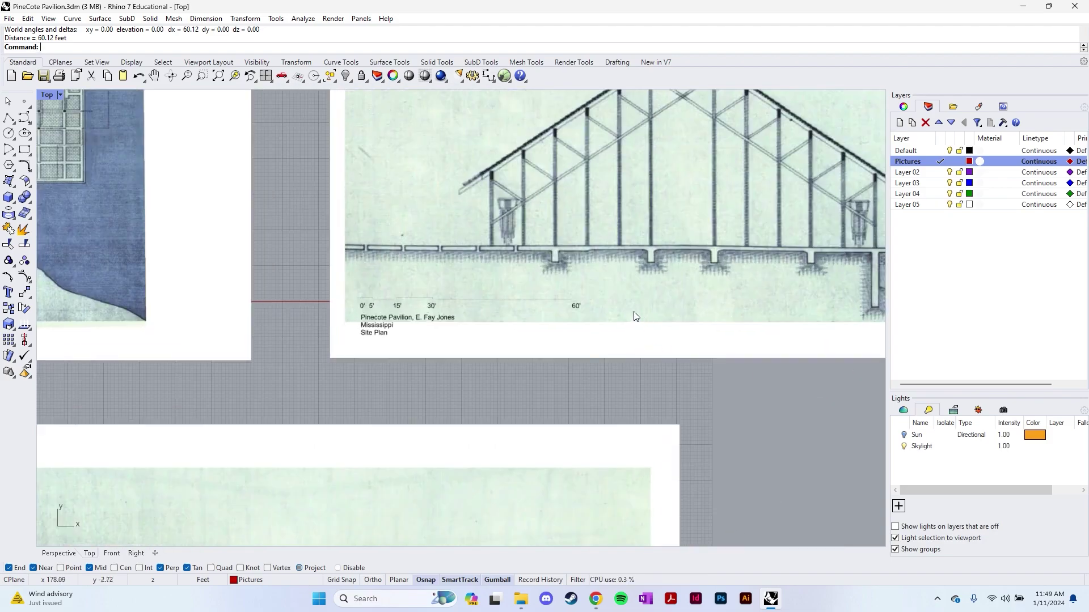
right_click_drag(641, 302, 629, 372)
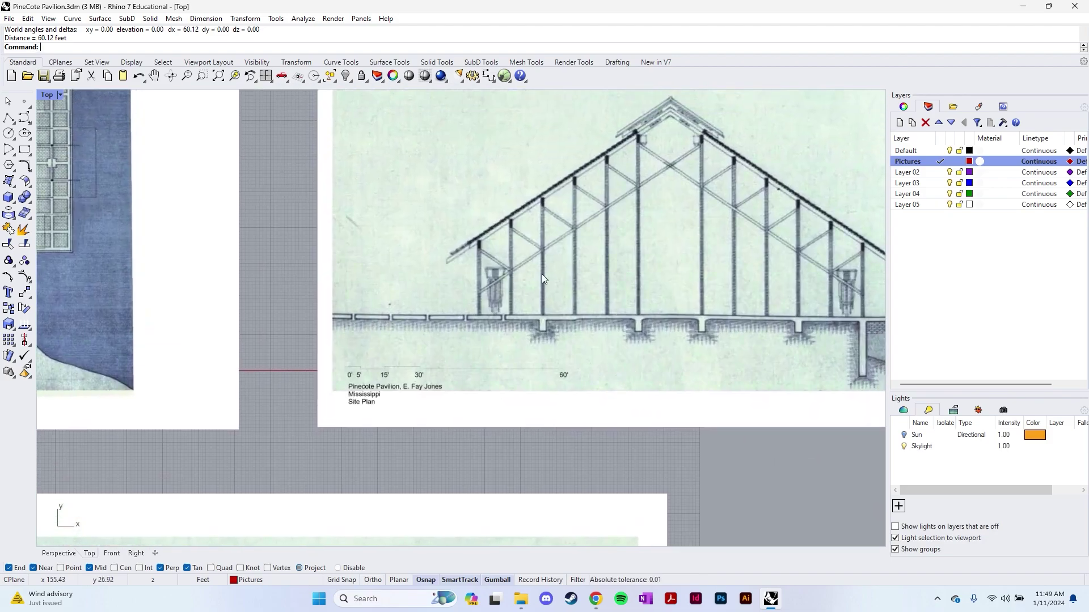
right_click_drag(675, 270, 508, 294)
key("Return")
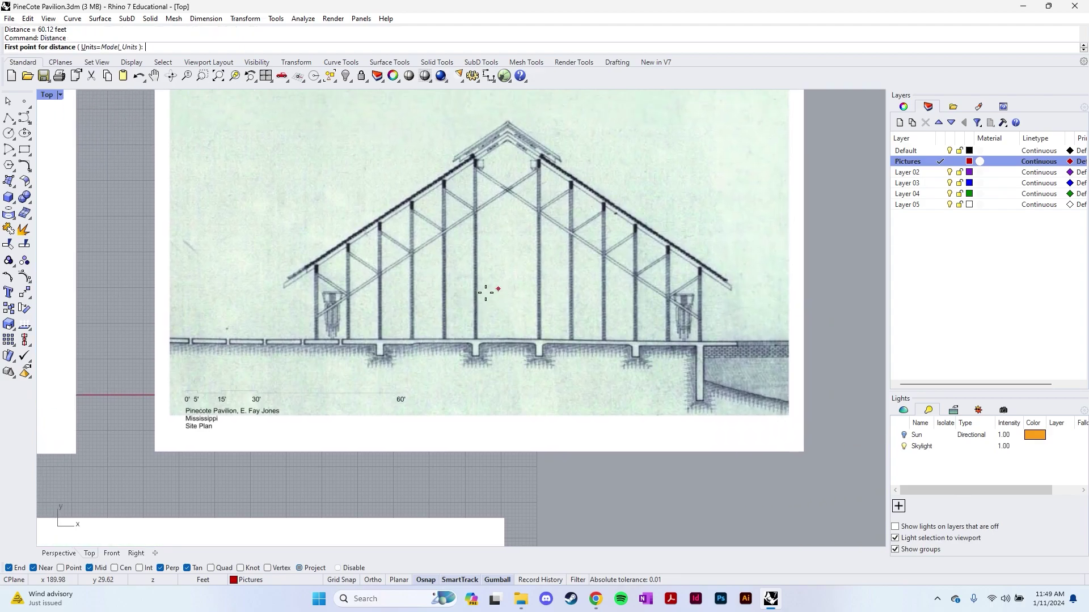
scroll(318, 343, "up", 3)
left_click(315, 360)
scroll(315, 340, "down", 4)
scroll(312, 363, "up", 5)
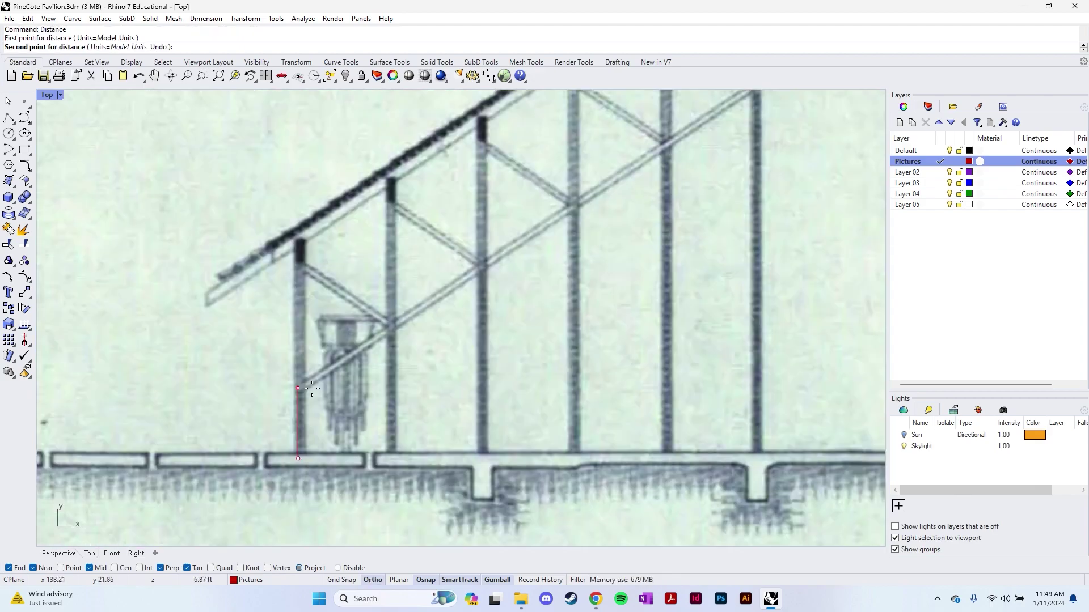
left_click(312, 386)
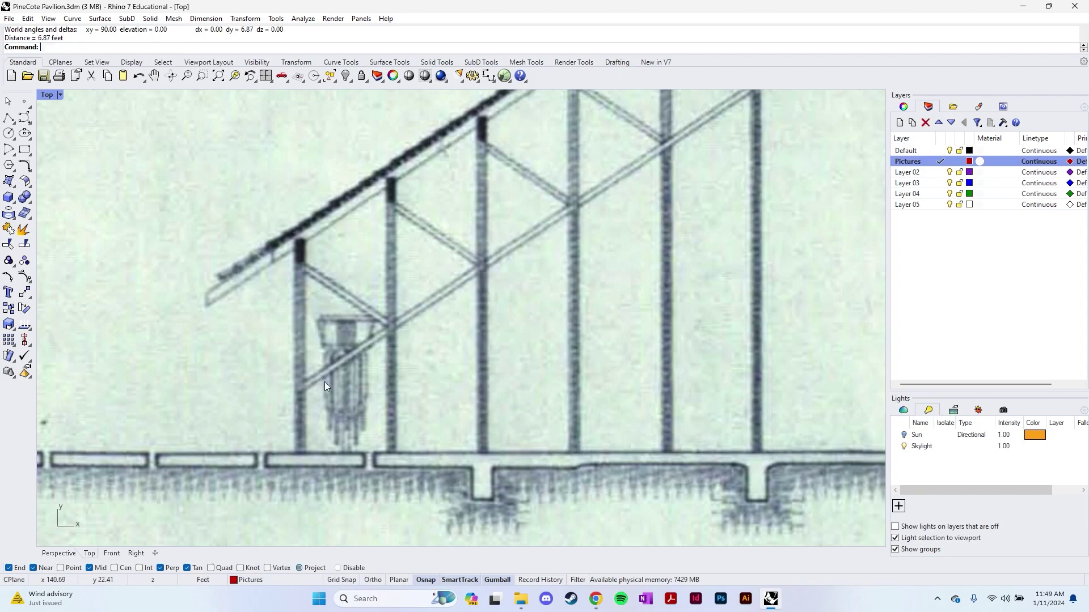
scroll(454, 291, "down", 5)
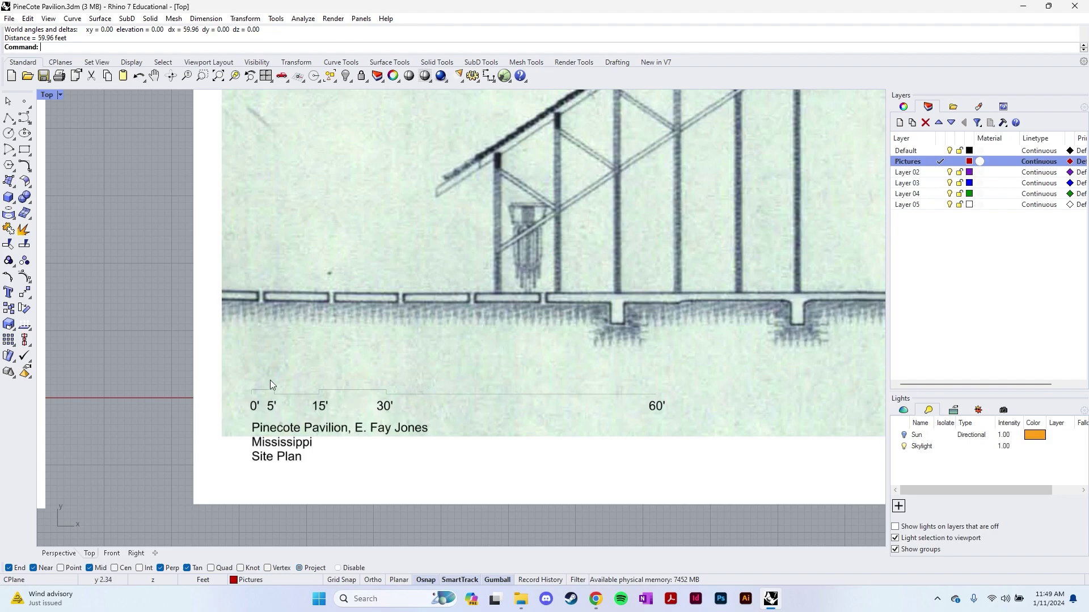
- Switch to Google Maps in the browser and measure the distance across Pinecote Pavilion's shorter side on the satellite view
key("alt+Tab")
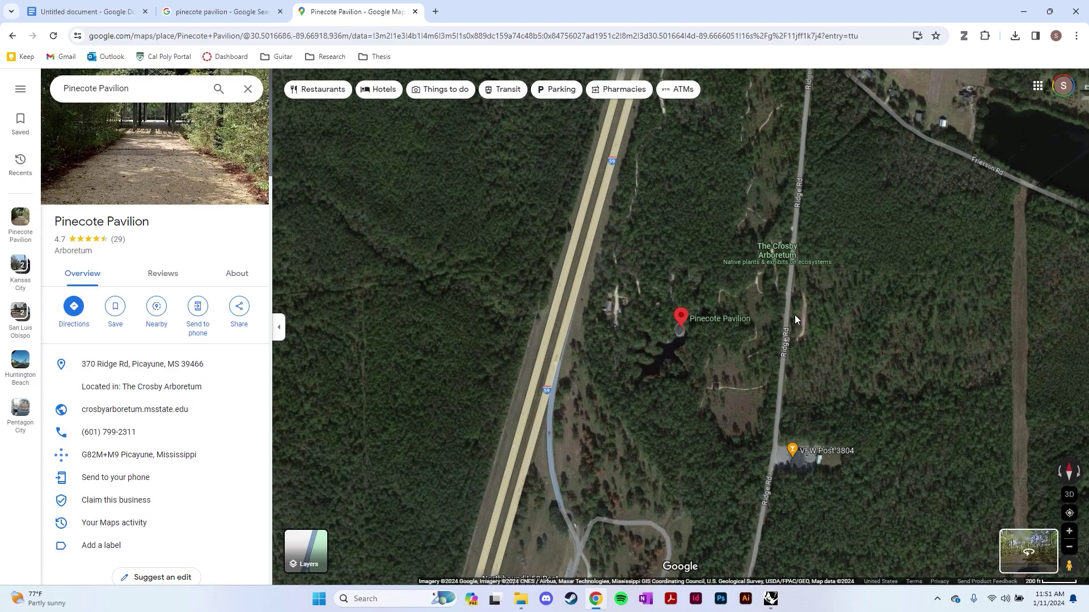
scroll(661, 349, "up", 3)
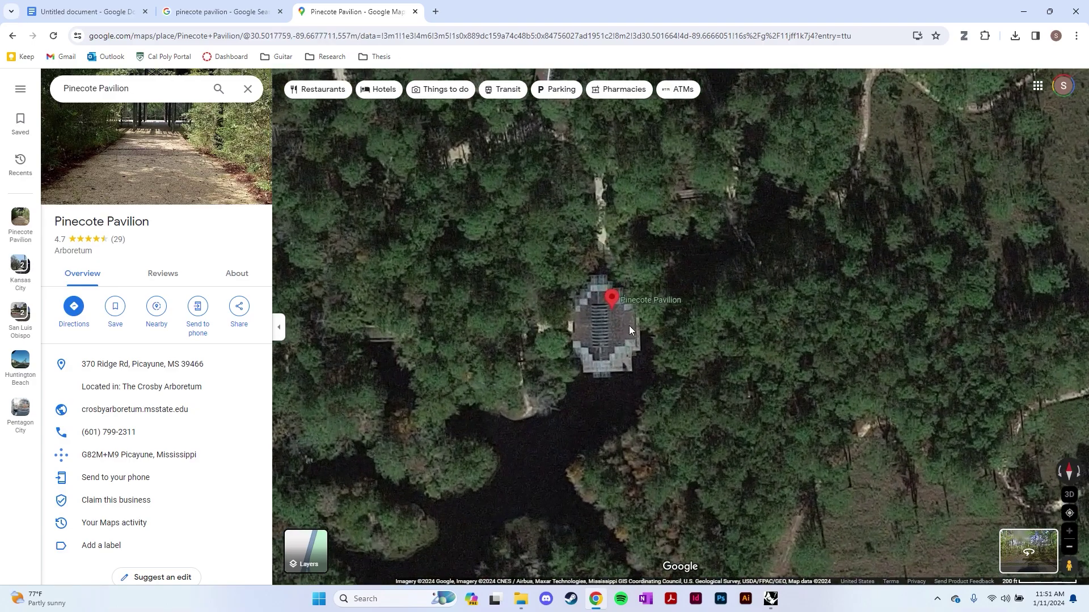
right_click(572, 328)
left_click(627, 507)
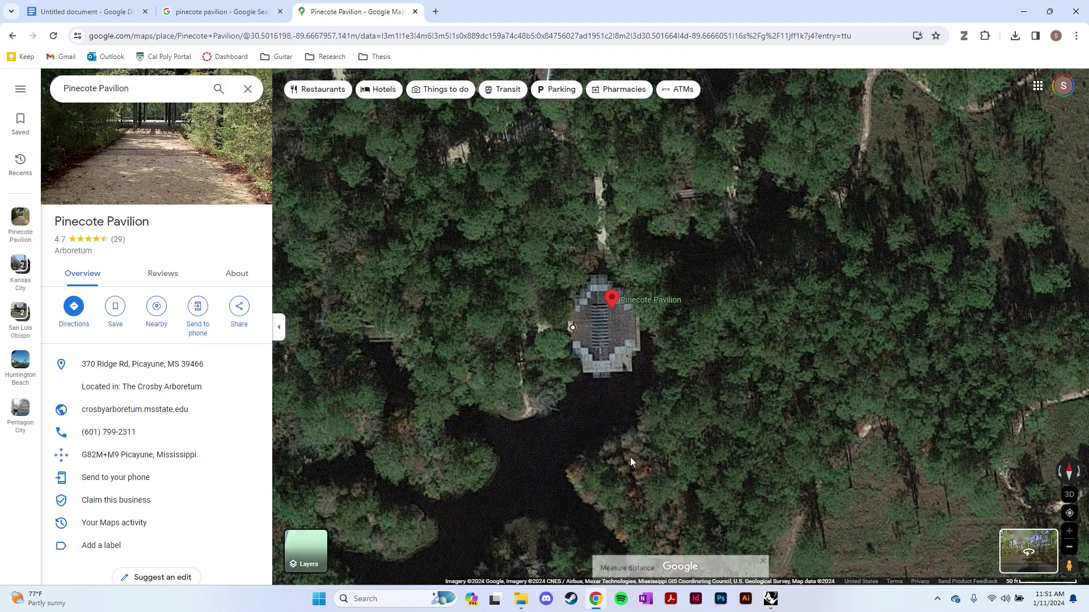
left_click(635, 324)
left_click_drag(634, 324, 634, 324)
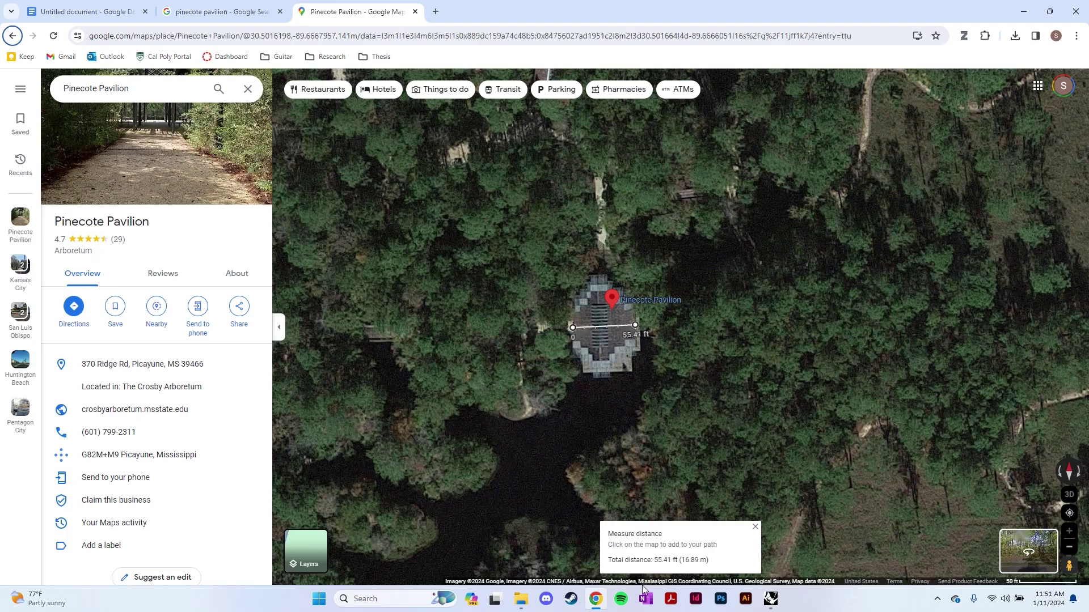
- Return to Rhino and scale the Section 2 picture from the left eave tip so the span to the right eave tip becomes 55 feet
left_click(770, 599)
scroll(345, 343, "up", 5)
left_click(375, 338)
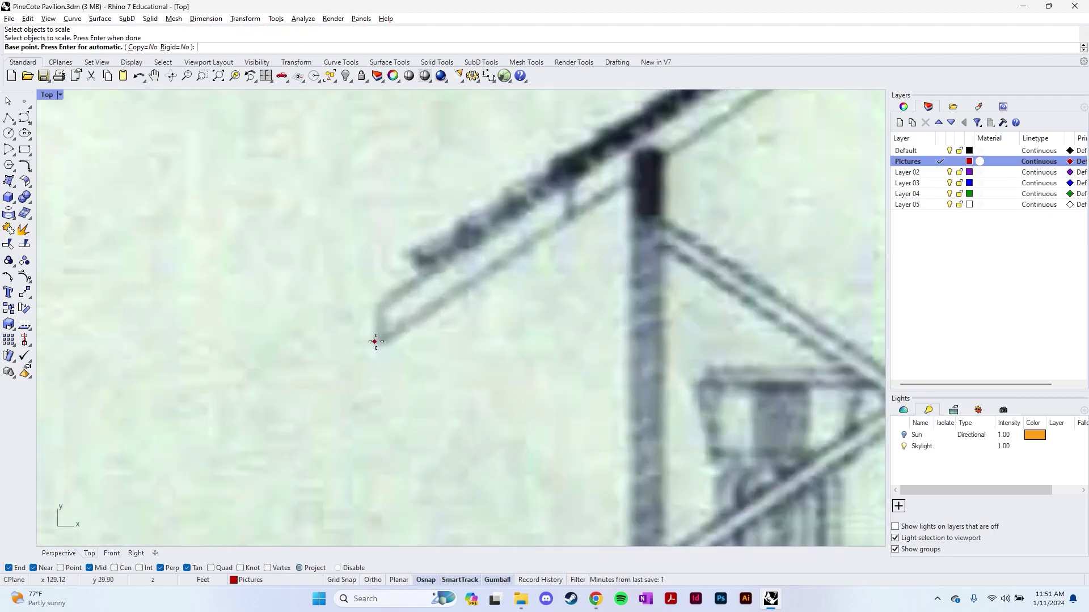
key("Return")
scroll(260, 340, "down", 5)
scroll(302, 352, "up", 6)
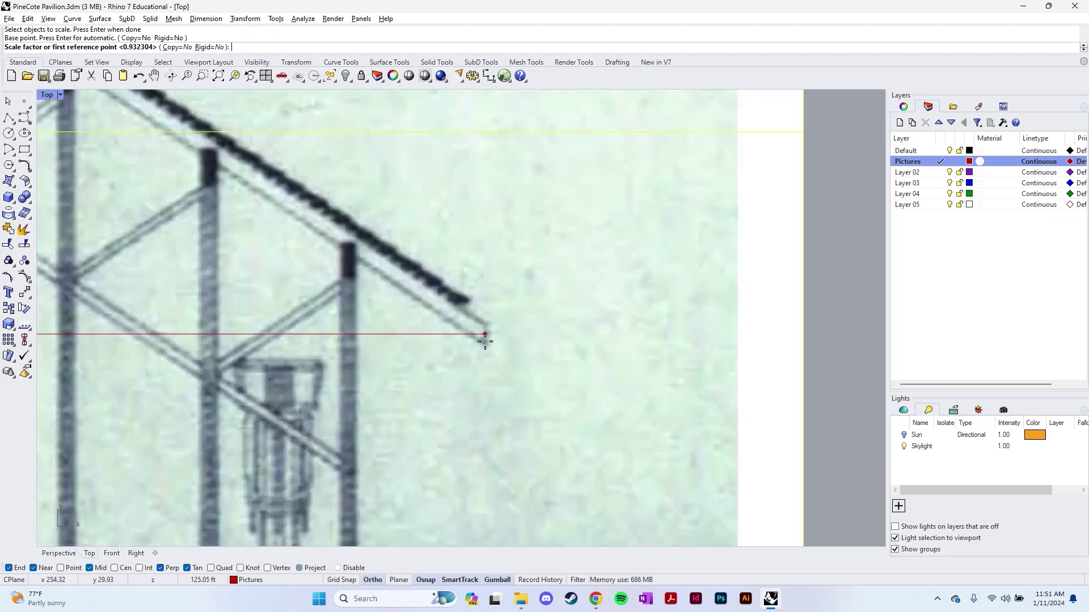
left_click(485, 341)
scroll(452, 347, "down", 6)
type("55")
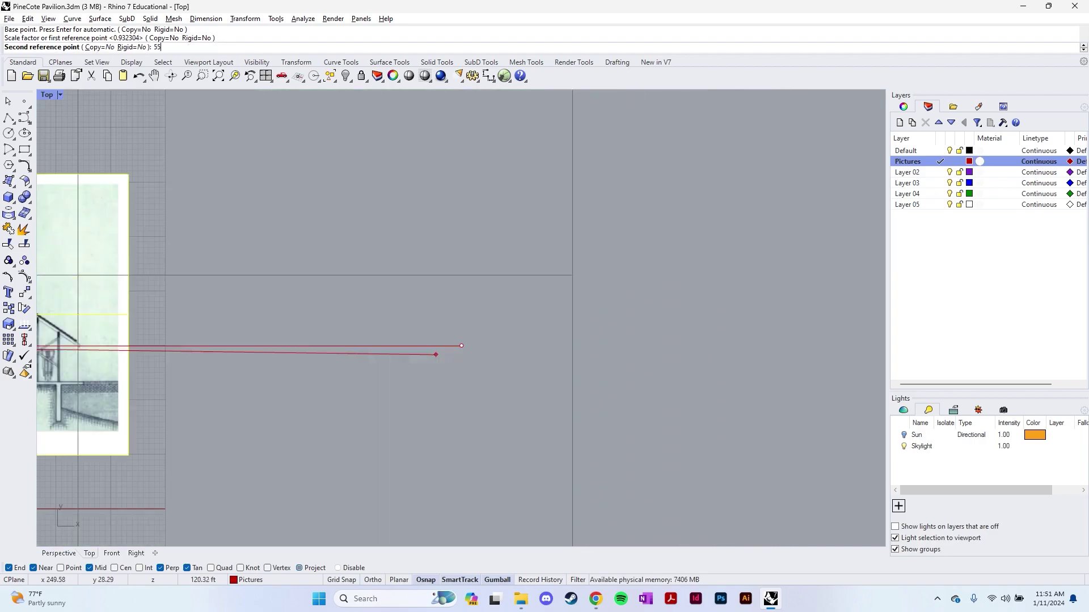
key("Return")
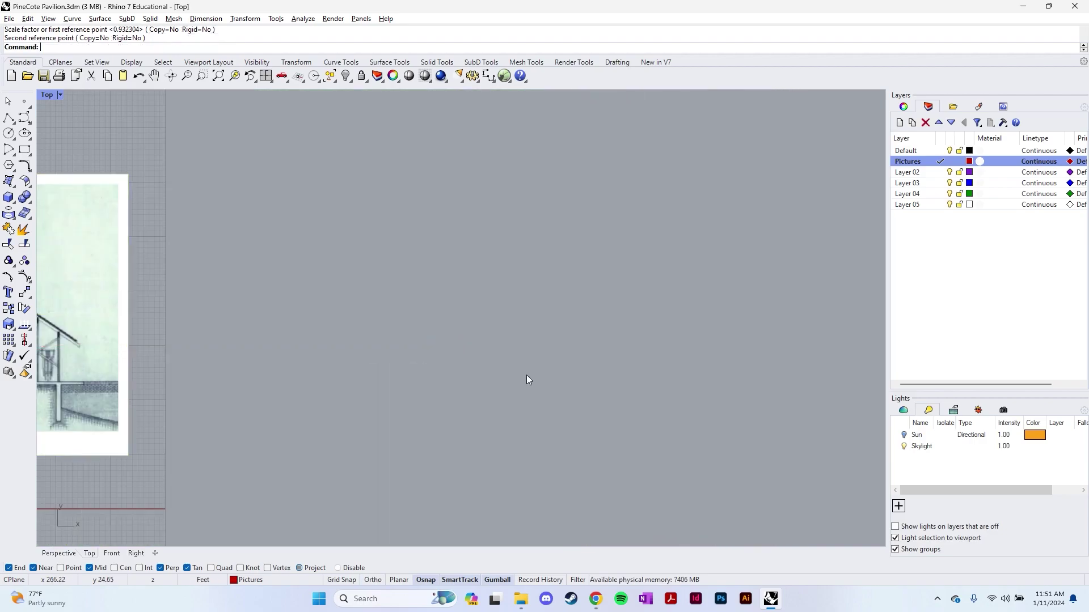
- Measure the vertical distance from Section 2's left eave tip down to the floor level, and save the file
scroll(453, 376, "down", 4)
scroll(419, 377, "up", 8)
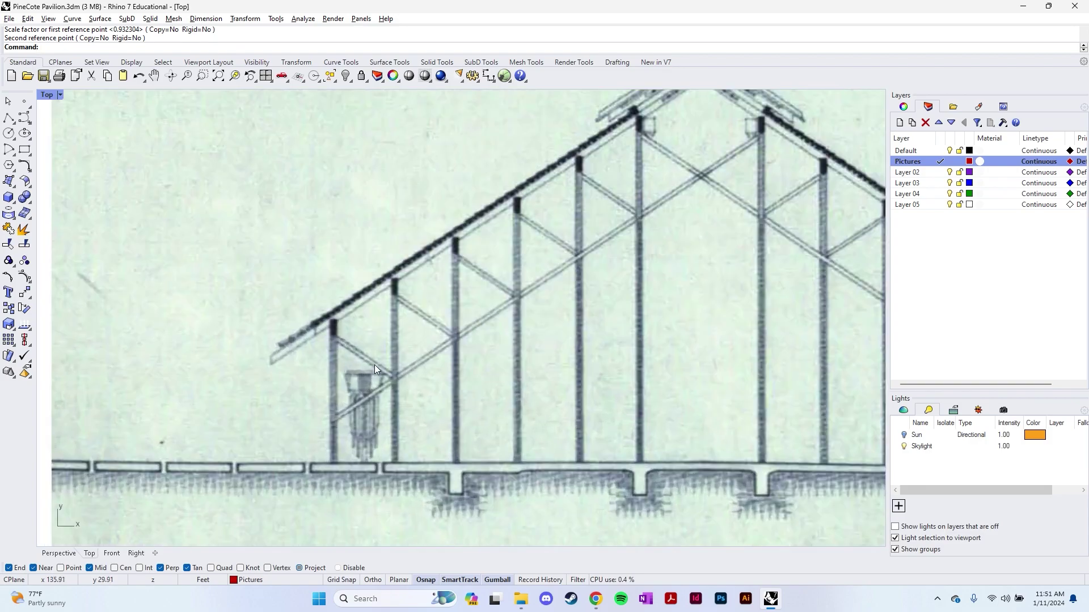
type("Distance")
key("Return")
left_click(271, 361)
scroll(270, 363, "up", 4)
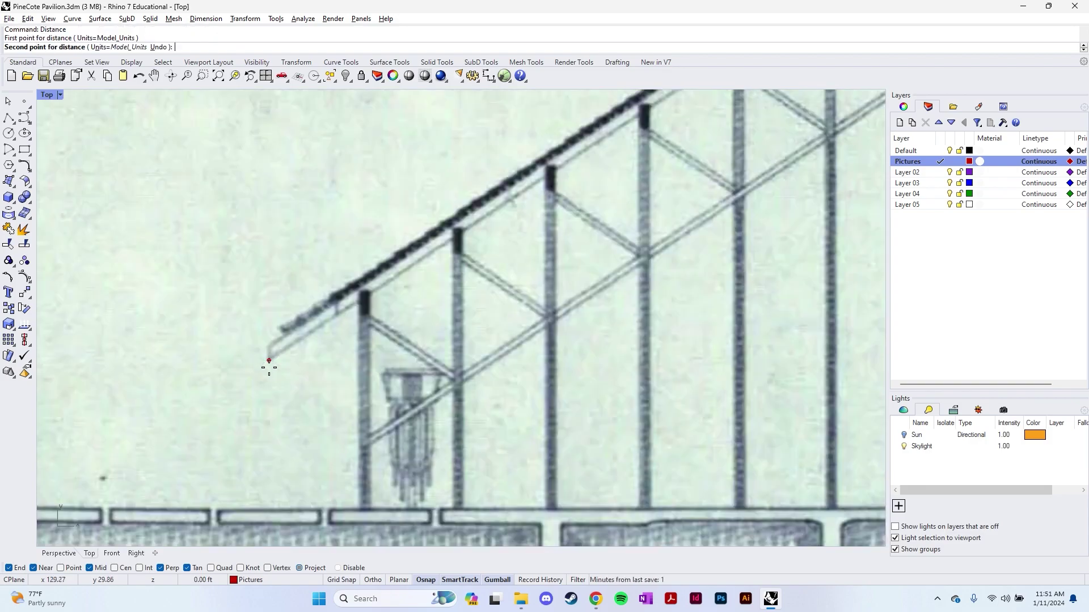
left_click(269, 509)
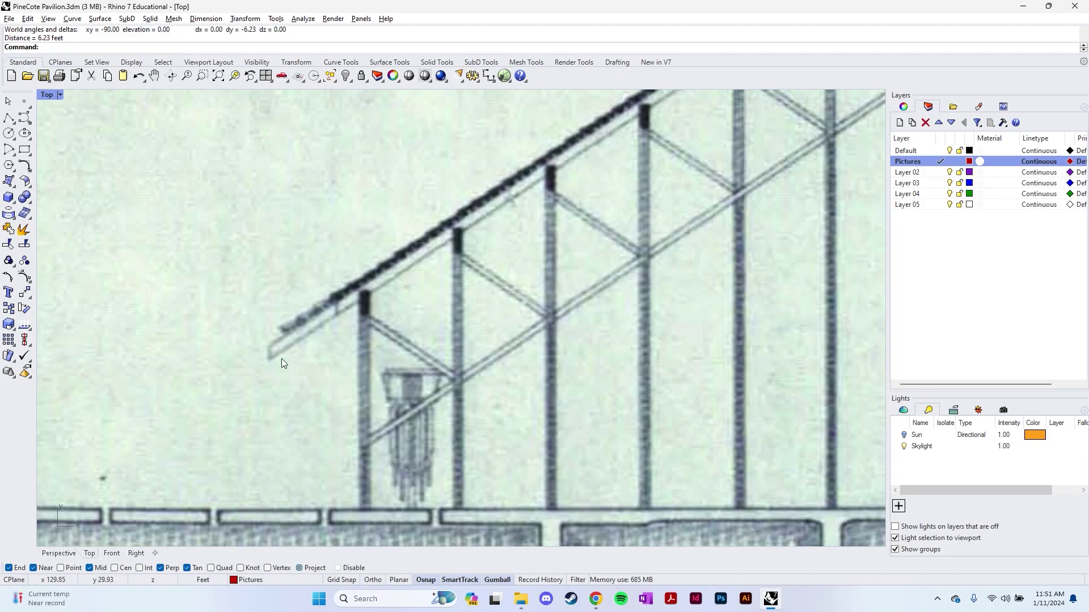
scroll(287, 271, "down", 10)
right_click_drag(485, 335, 636, 334)
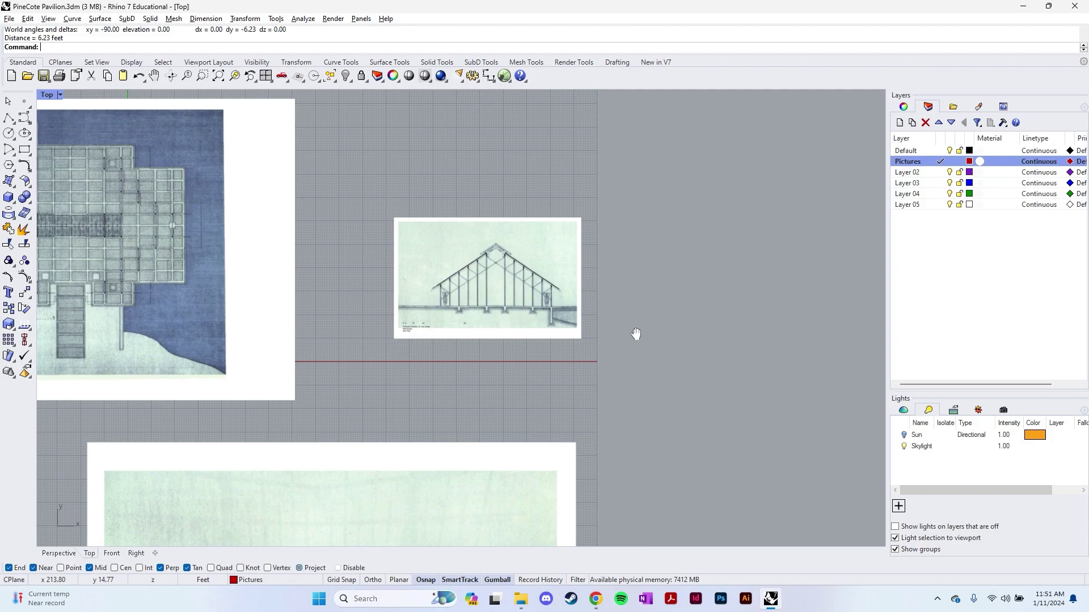
key("ctrl+s")
- Measure the floor-level distance between the outermost left column and the fifth column in Section 2, and save the file
scroll(442, 397, "up", 6)
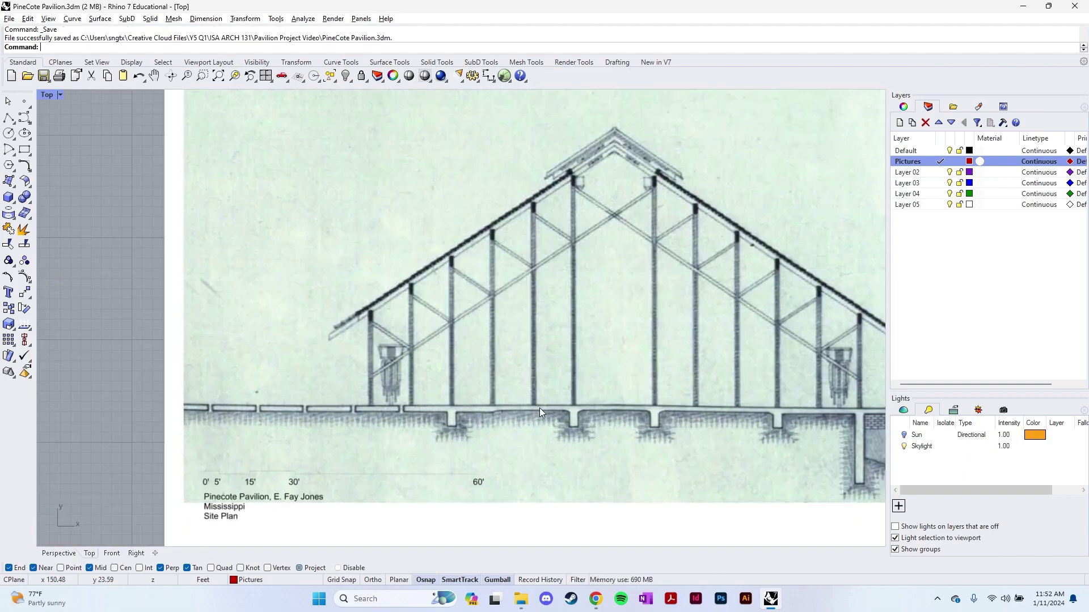
scroll(471, 404, "up", 4)
key("space")
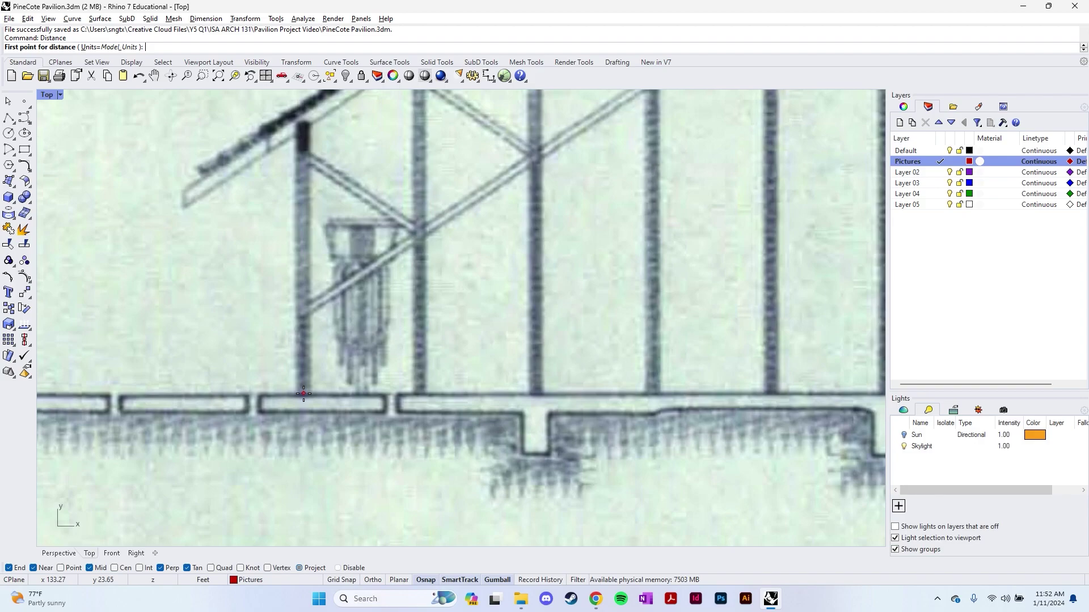
left_click(303, 394)
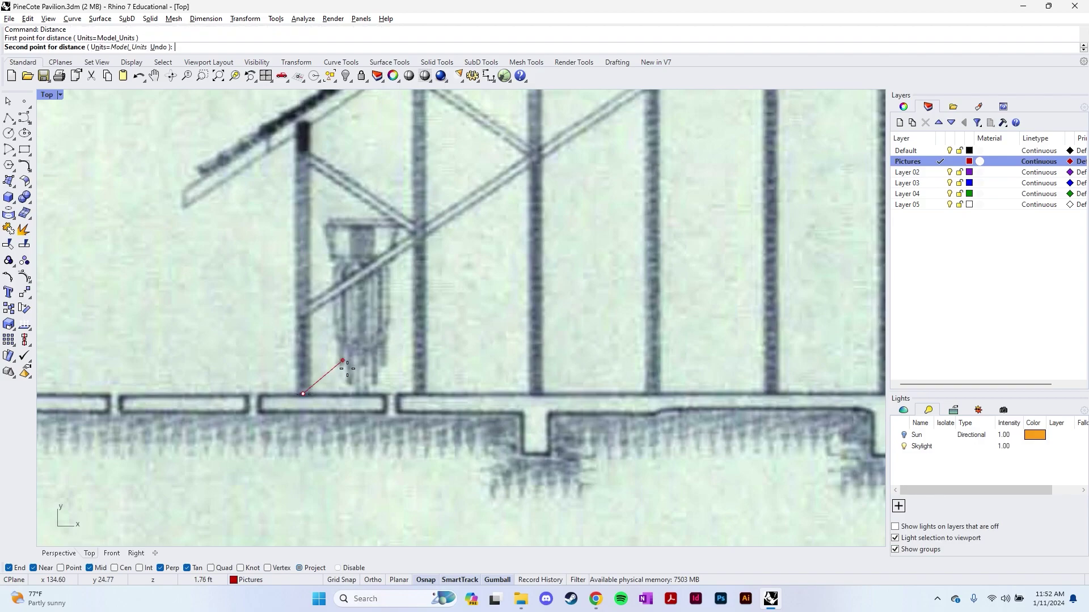
left_click(769, 394)
scroll(613, 345, "down", 10)
key("ctrl+s")
- Scale the plan picture from a column in the lower-left projection so four grid bays straight up span 16 feet
scroll(638, 368, "down", 5)
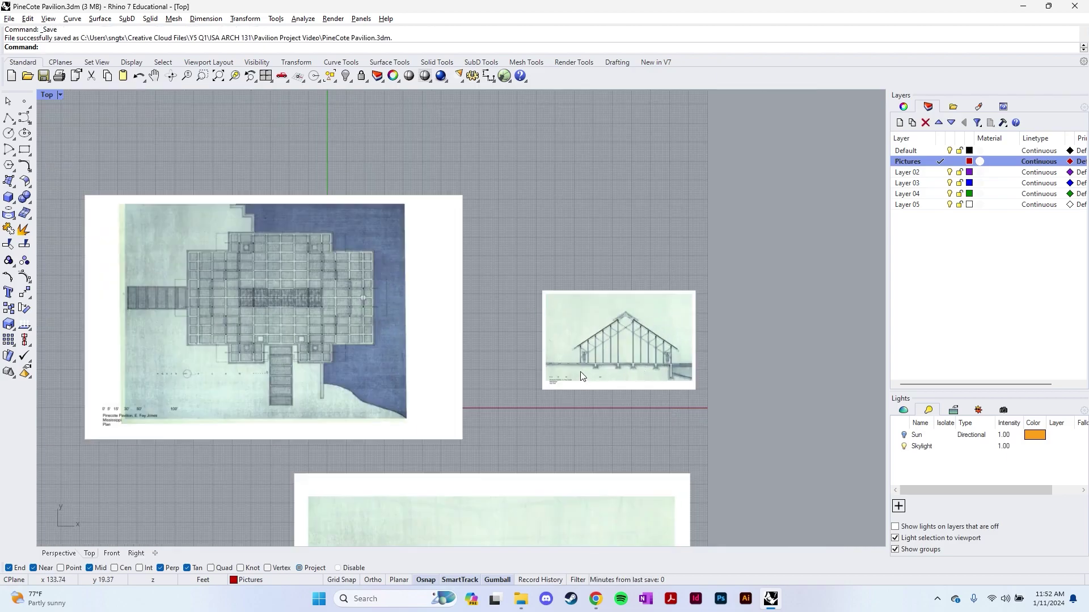
scroll(580, 373, "up", 5)
scroll(710, 389, "down", 10)
right_click_drag(737, 413, 639, 394)
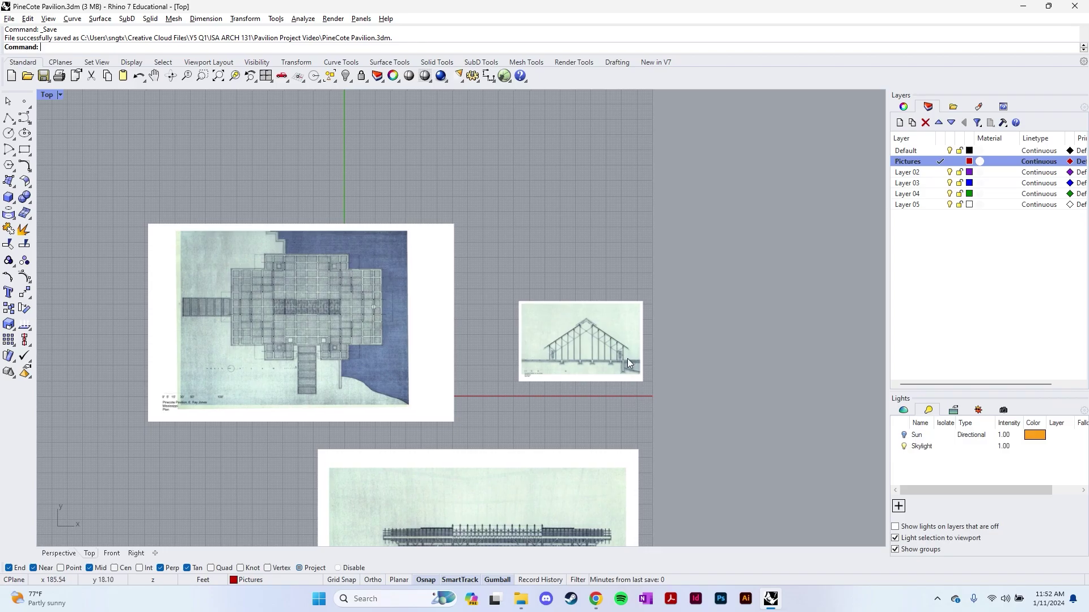
right_click_drag(425, 321, 440, 323)
scroll(441, 323, "up", 5)
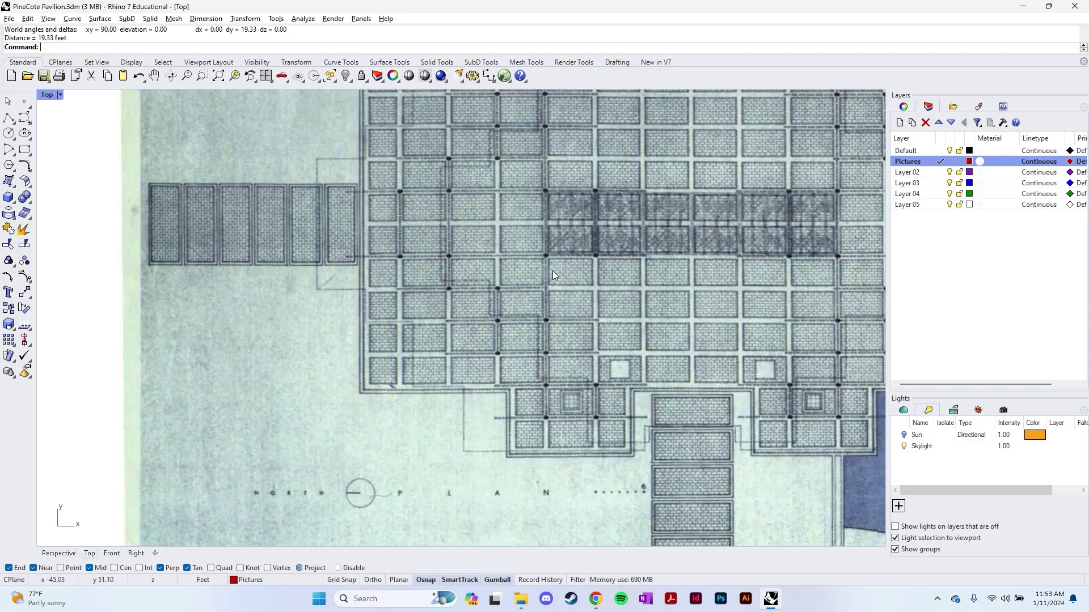
type("scale")
key("Return")
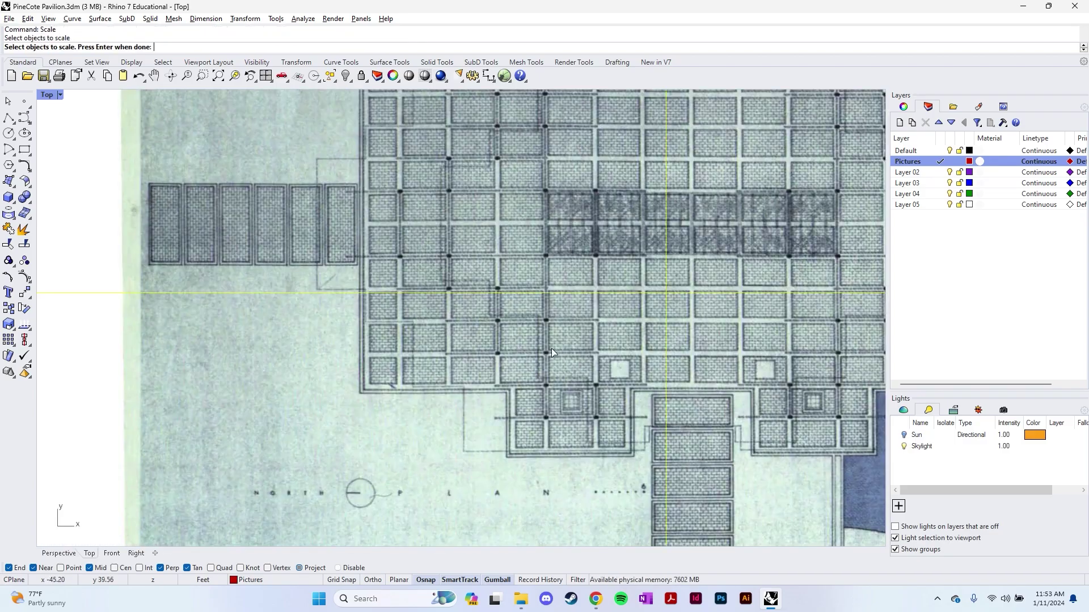
scroll(549, 351, "up", 4)
key("Return")
scroll(531, 343, "up", 3)
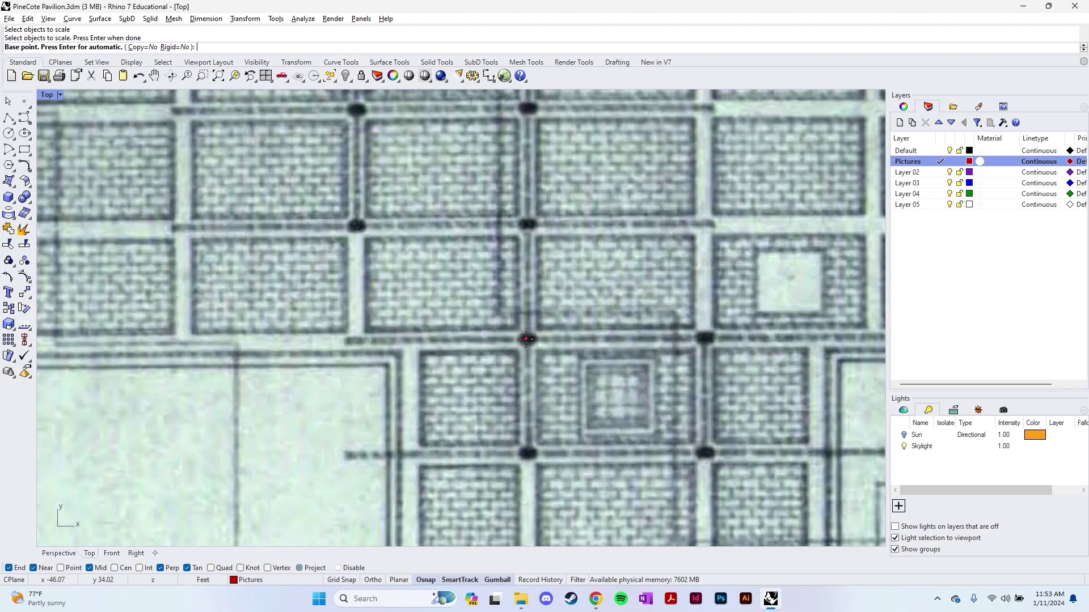
left_click(527, 454)
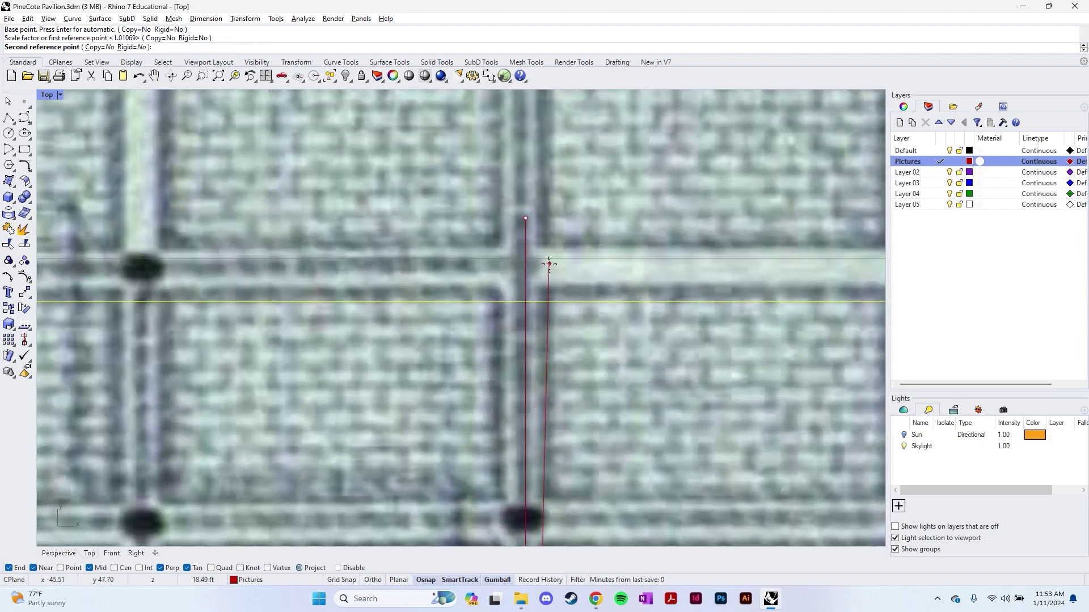
type("16")
key("F8")
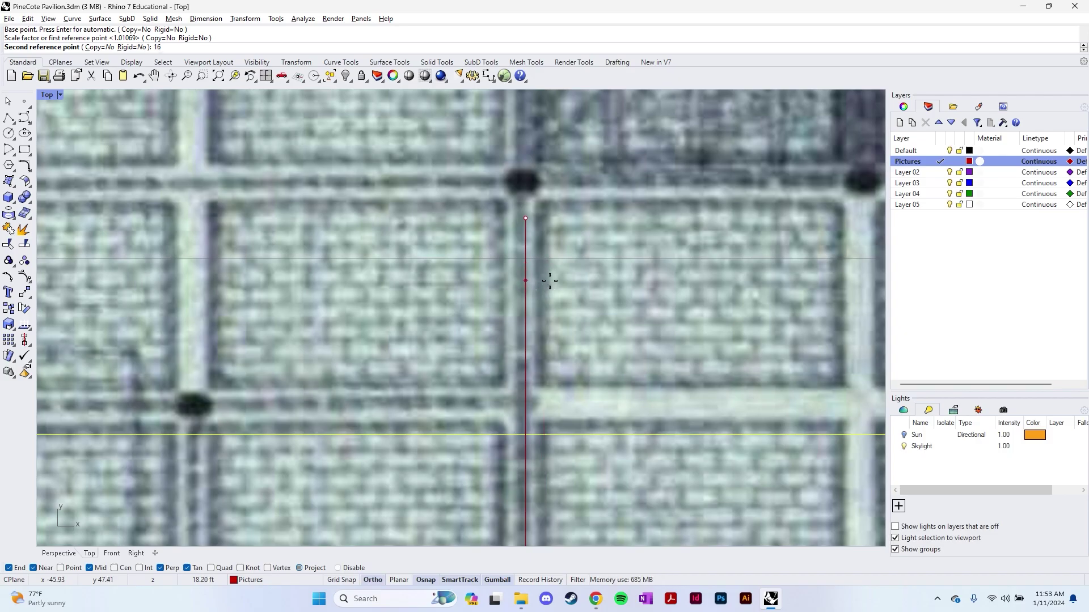
key("Return")
scroll(489, 293, "down", 10)
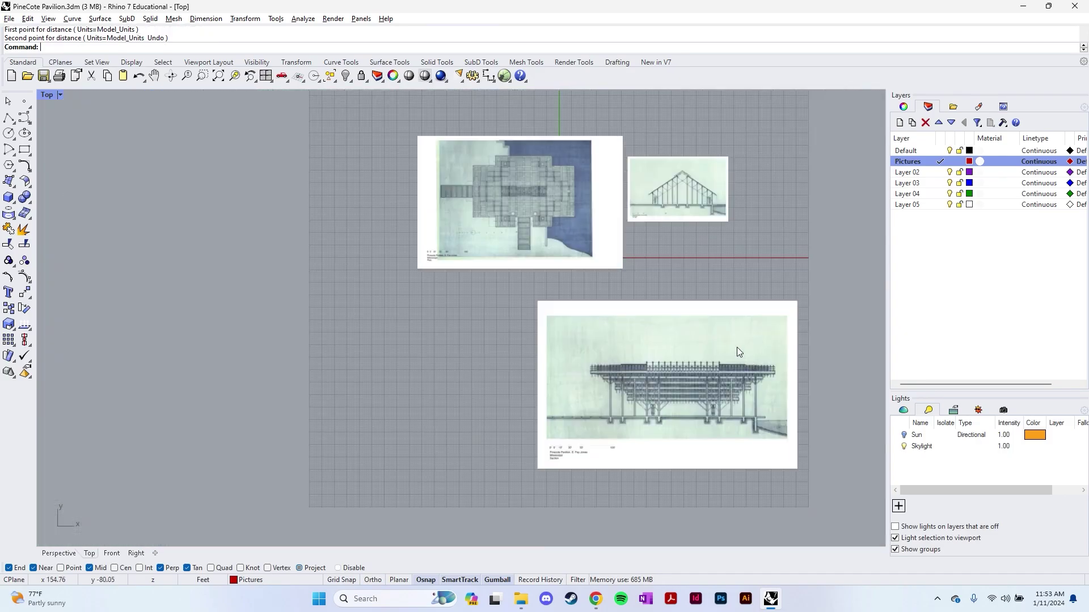
- Measure a distance in the plan, starting from the grid intersection one bay below the lower of the two leftmost columns
scroll(454, 304, "up", 10)
scroll(485, 331, "down", 3)
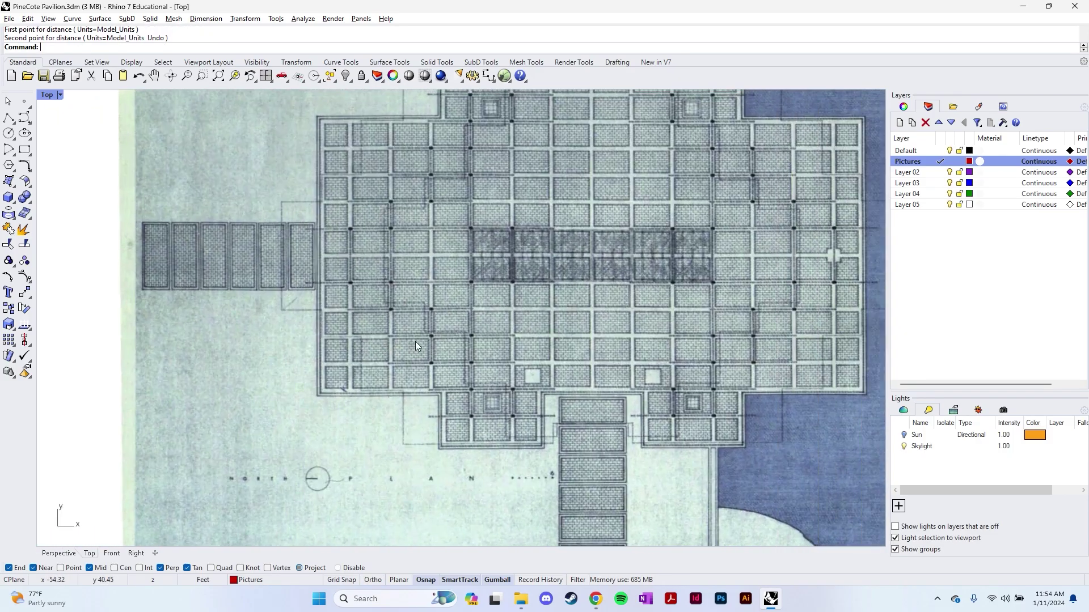
scroll(430, 356, "up", 8)
right_click(458, 338)
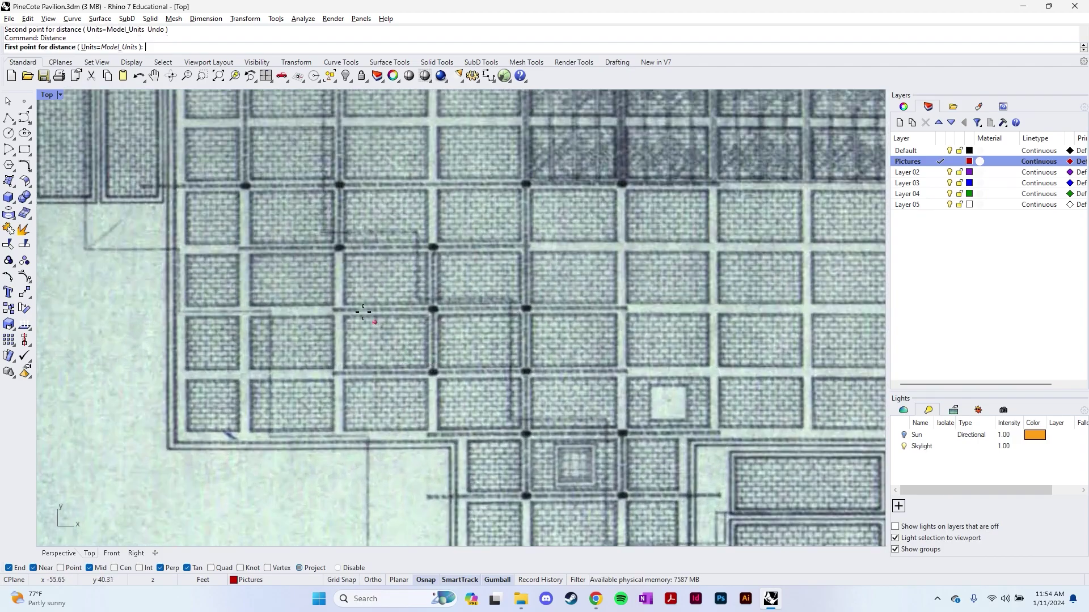
right_click_drag(386, 268, 438, 363)
scroll(286, 316, "up", 10)
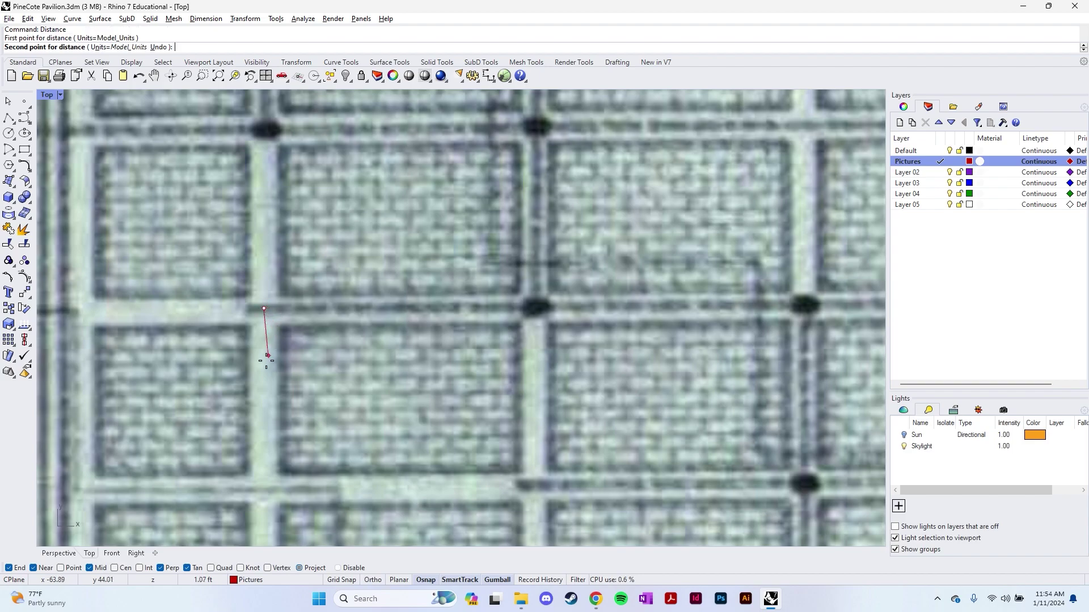
left_click(265, 309)
scroll(264, 340, "down", 5)
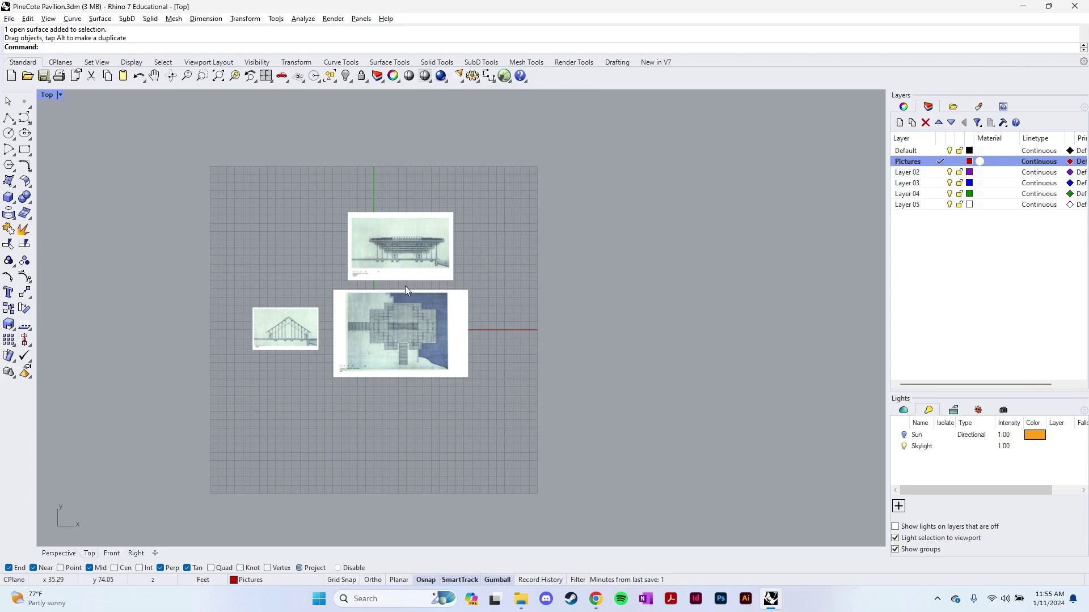
- Rotate the gable section picture beside the plan 90 degrees counterclockwise so its roof ridge points left
left_click(269, 343)
scroll(268, 347, "up", 5)
left_click(275, 351)
type("90")
key("Return")
left_click(361, 400)
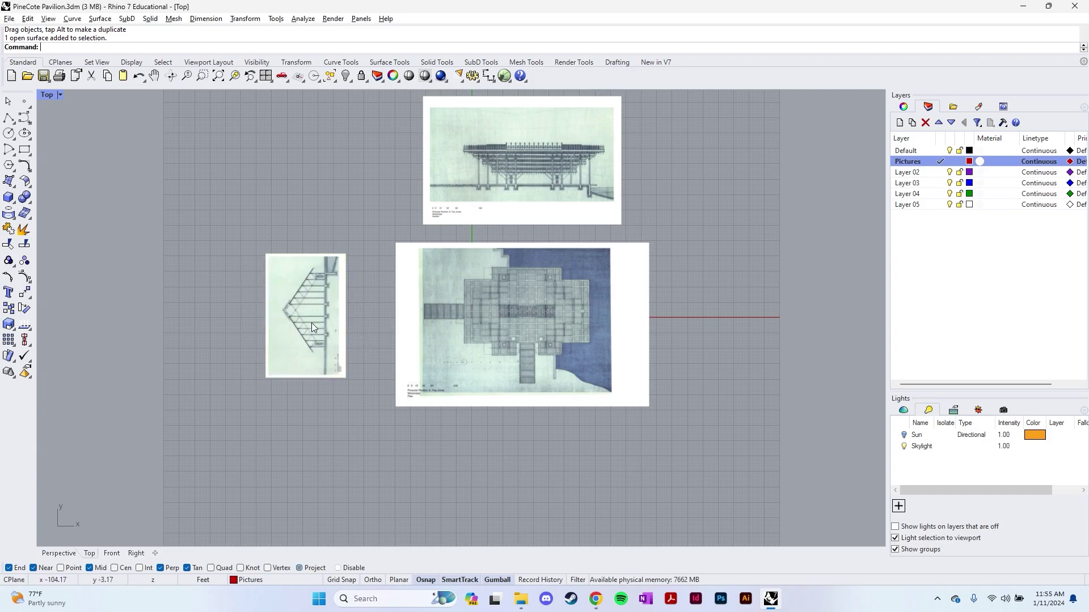
- Switch to a maximized Perspective view and tilt the gable section picture upright beside the plan
left_click(323, 335)
left_click(111, 162)
double_click(46, 96)
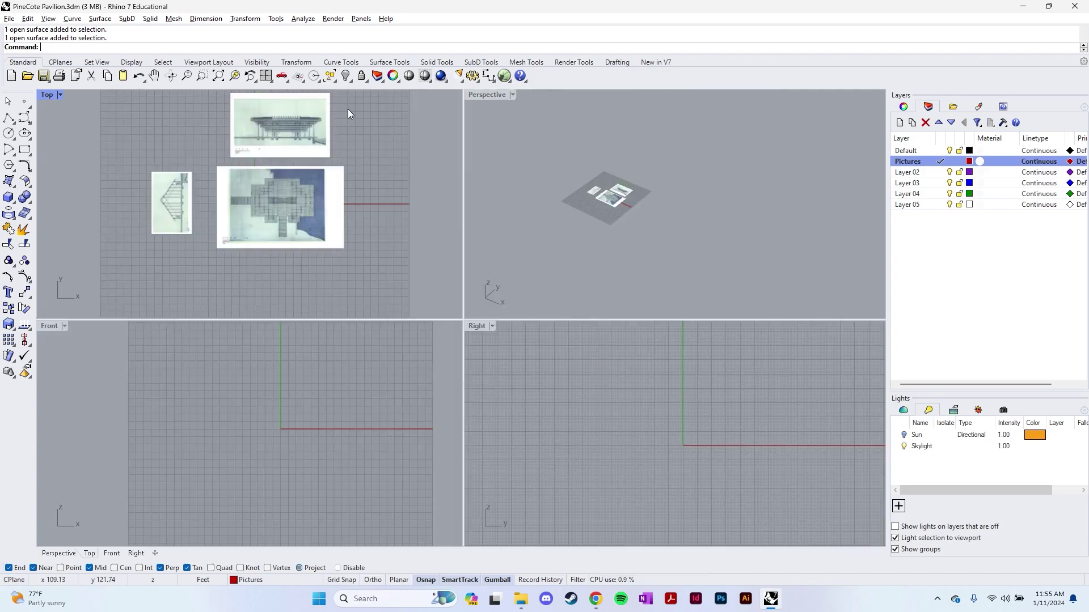
double_click(491, 97)
scroll(354, 335, "up", 5)
right_click_drag(354, 333, 311, 324)
left_click(301, 378)
left_click_drag(262, 413, 340, 417)
left_click(369, 429)
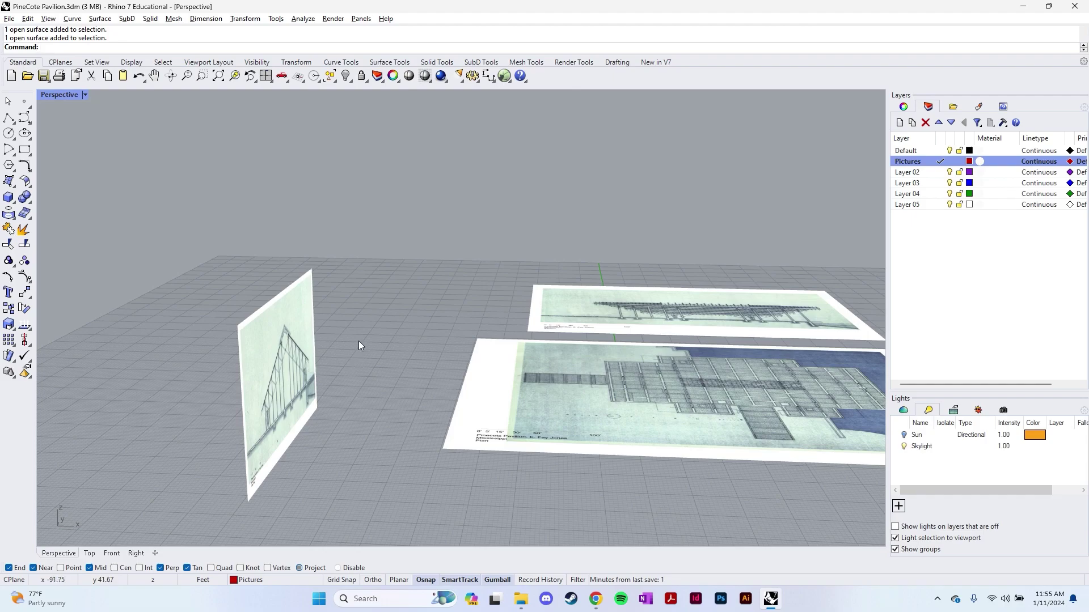
- Stand the long section picture upright behind the plan and return to the four-viewport layout
type("Gumball")
key("Return")
key("Return")
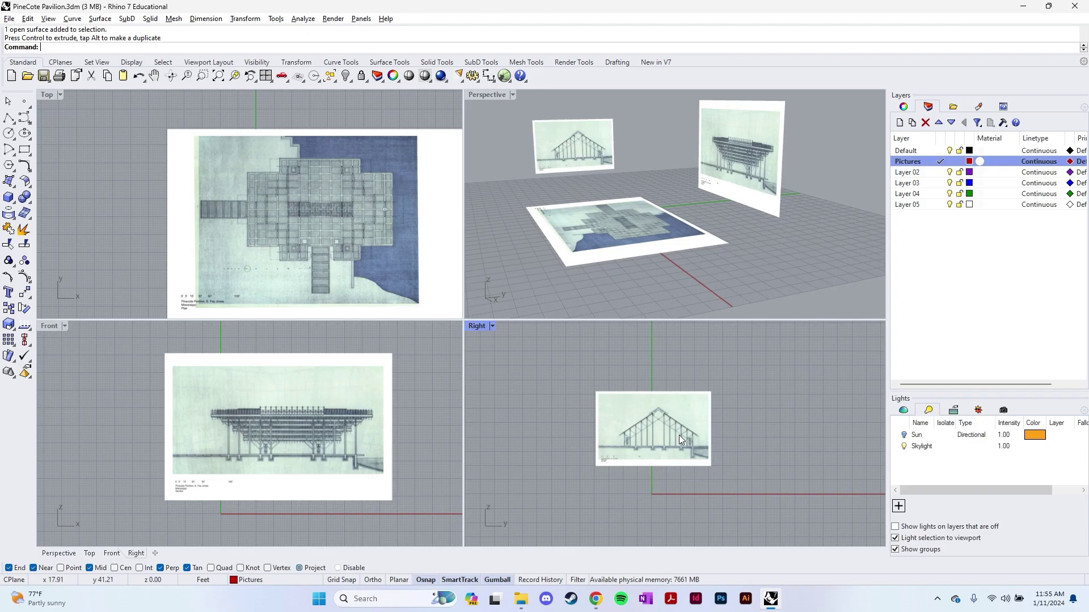
- Move the long section picture in the Front view from the leftmost column's base at floor level to the origin 0,0
left_click(164, 424)
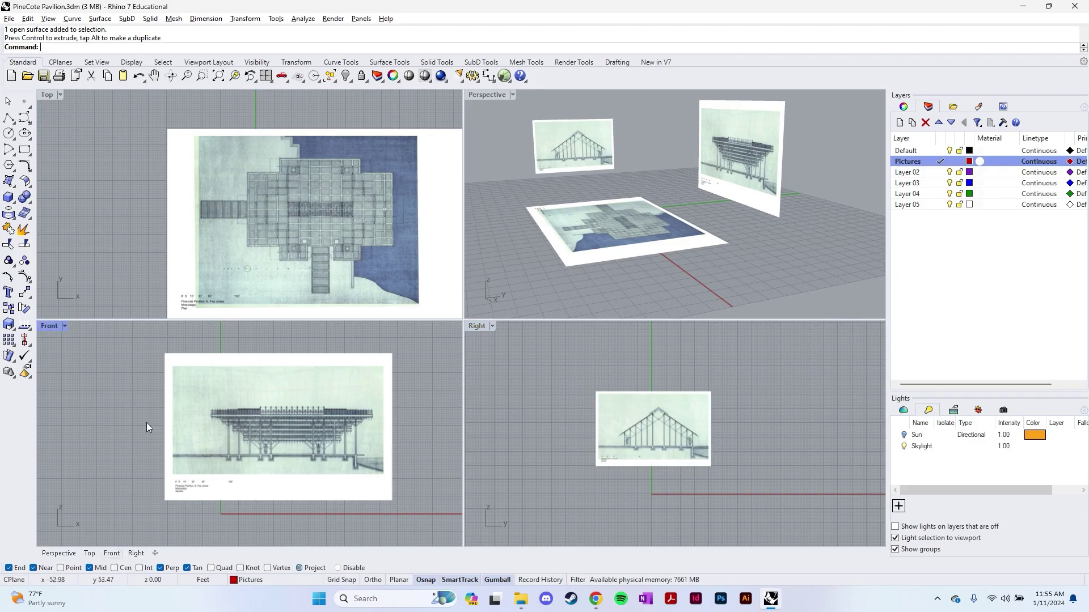
scroll(227, 443, "up", 3)
left_click(294, 457)
scroll(270, 461, "up", 3)
scroll(271, 205, "up", 5)
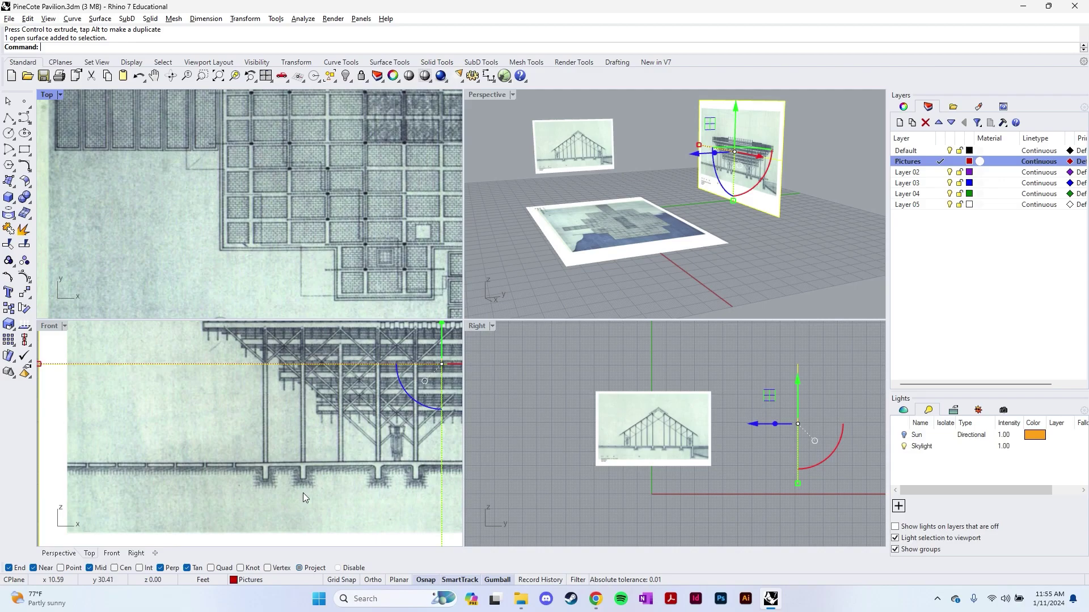
scroll(264, 464, "down", 3)
scroll(263, 464, "up", 8)
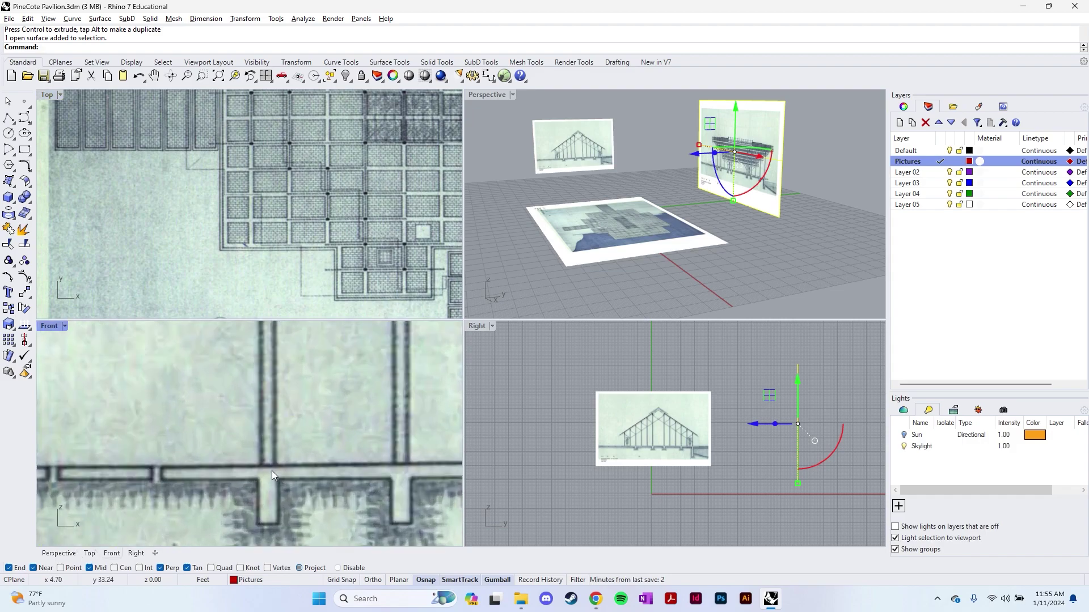
type("m")
key("Return")
scroll(278, 465, "up", 2)
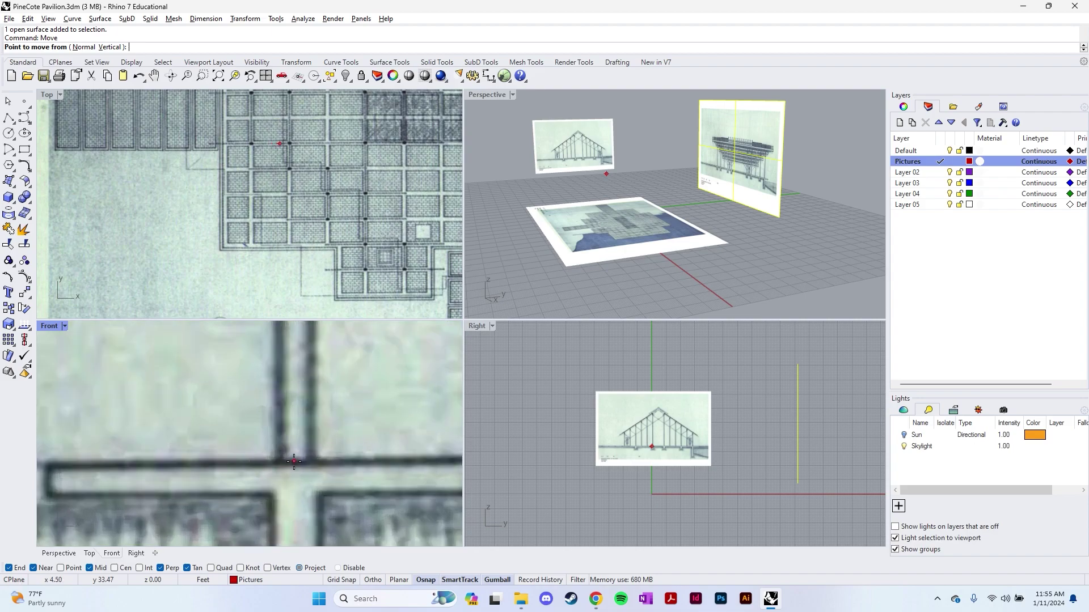
left_click(294, 460)
type("0,0")
key("Return")
scroll(271, 439, "down", 15)
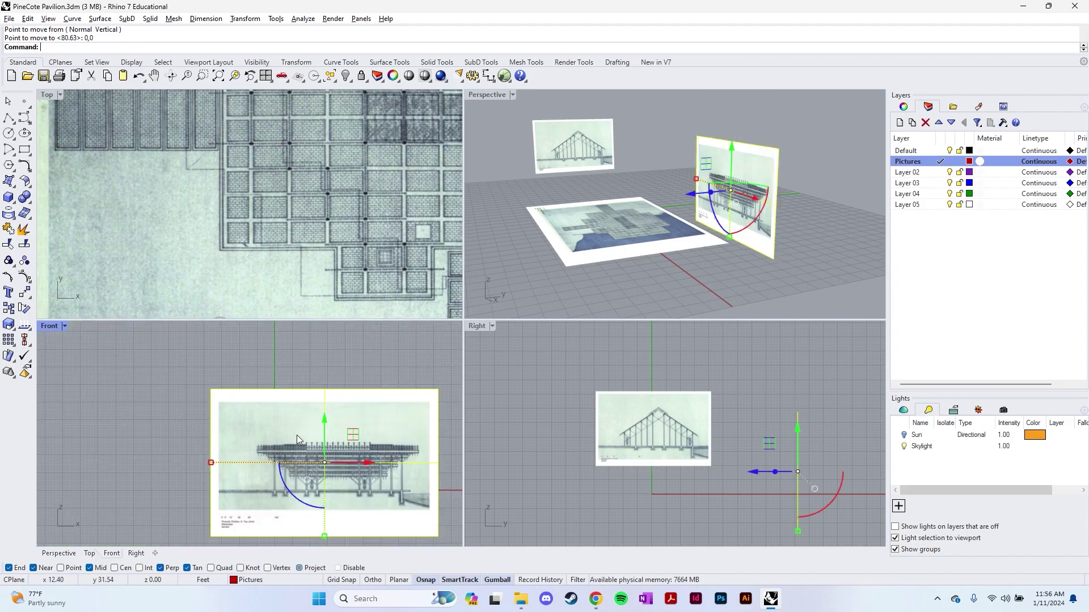
left_click(397, 379)
right_click_drag(375, 465, 374, 425)
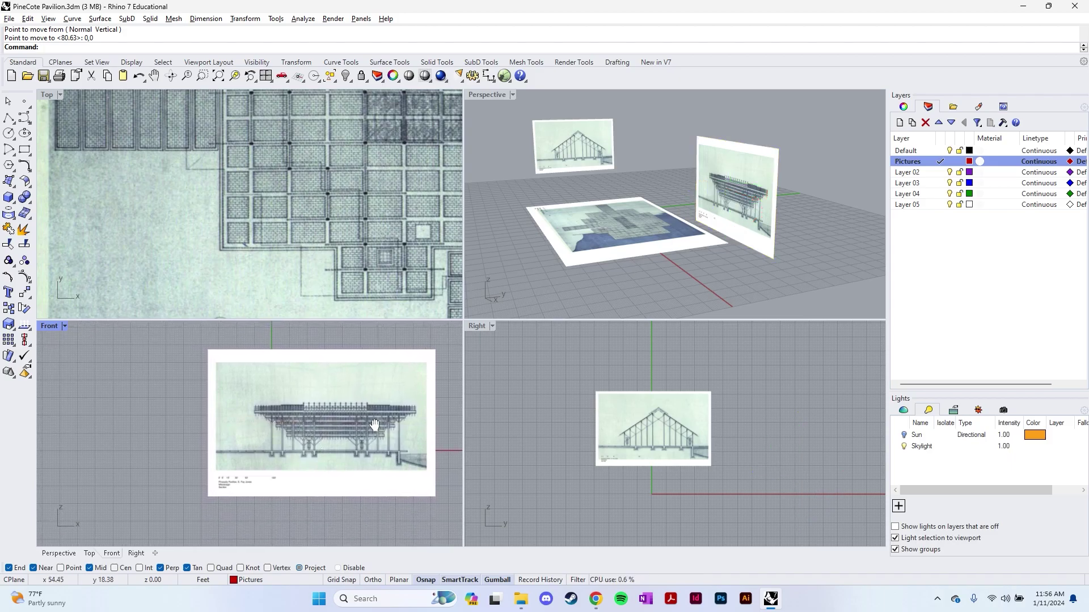
- Move the gable section picture in the Right view from the base of the column just left of the ridge to 0,0
left_click(658, 431)
scroll(652, 433, "up", 8)
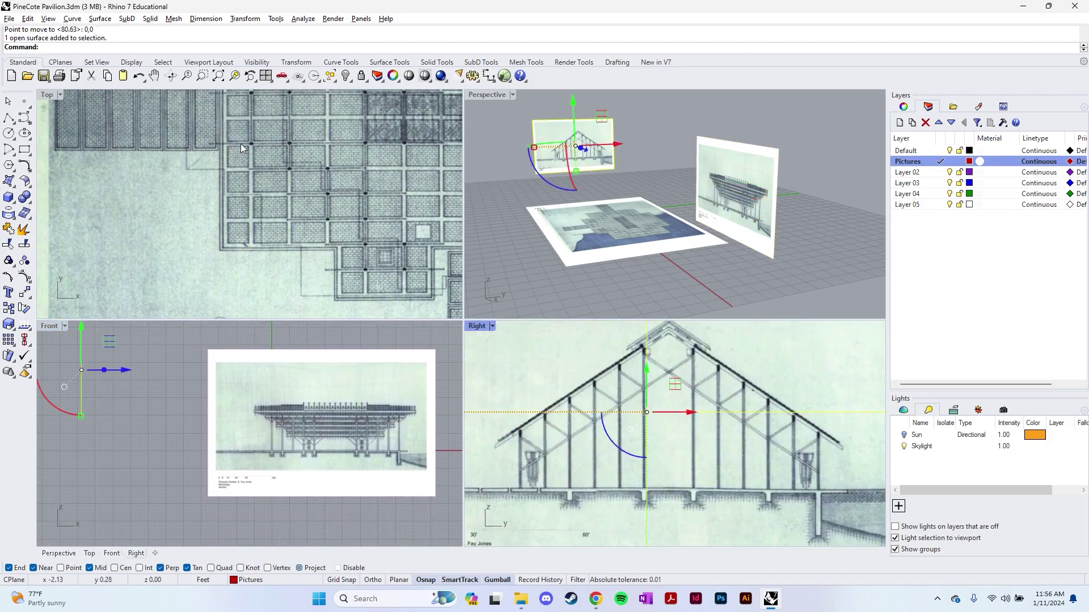
scroll(655, 483, "up", 6)
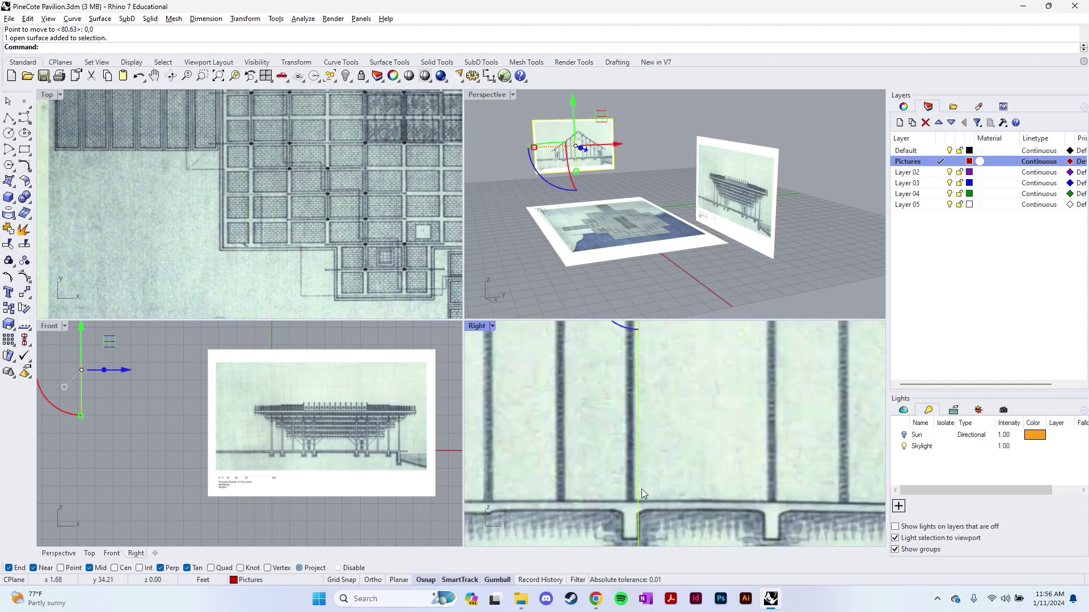
type("move")
key("Return")
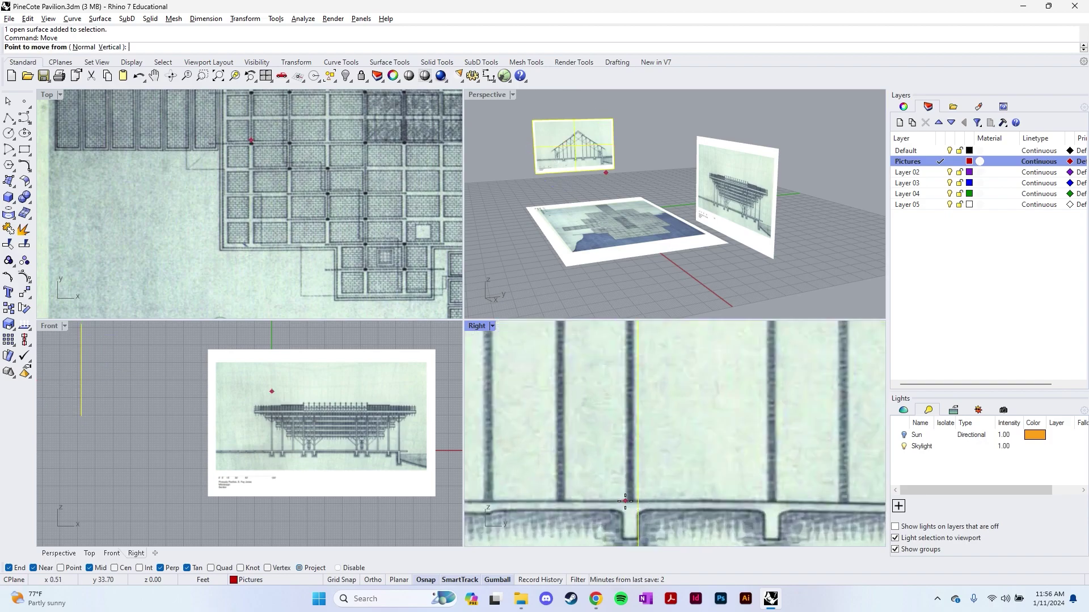
scroll(625, 501, "up", 2)
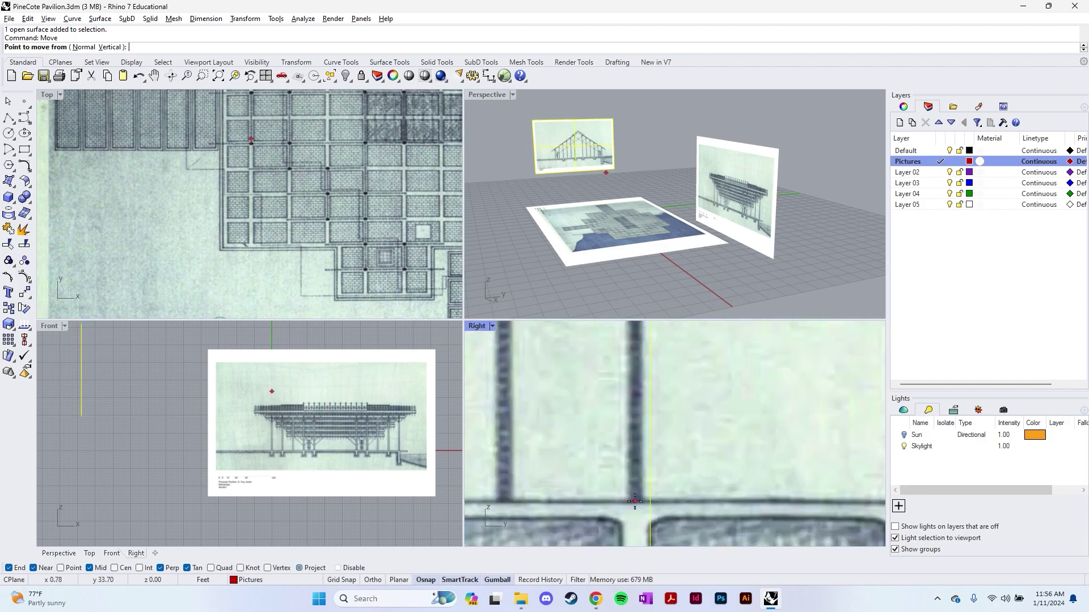
left_click(634, 501)
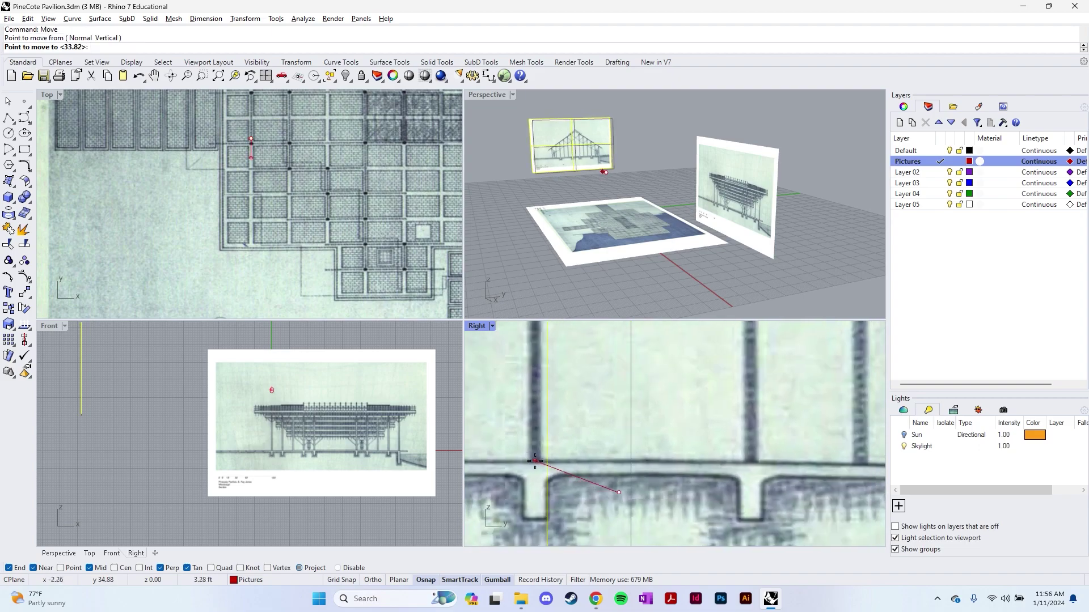
type("0,0")
key("Return")
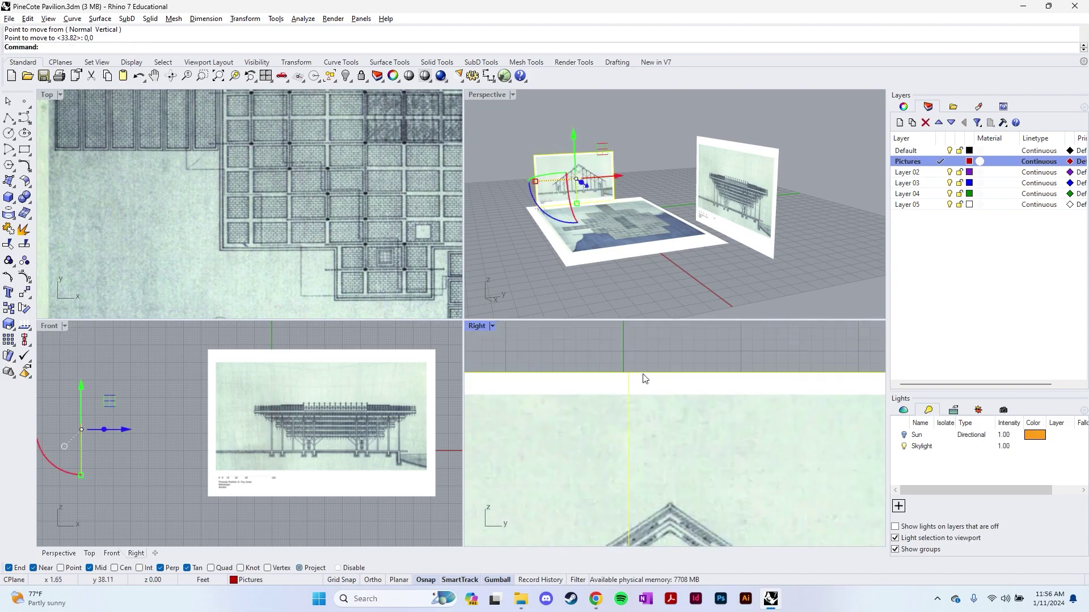
scroll(628, 362, "down", 5)
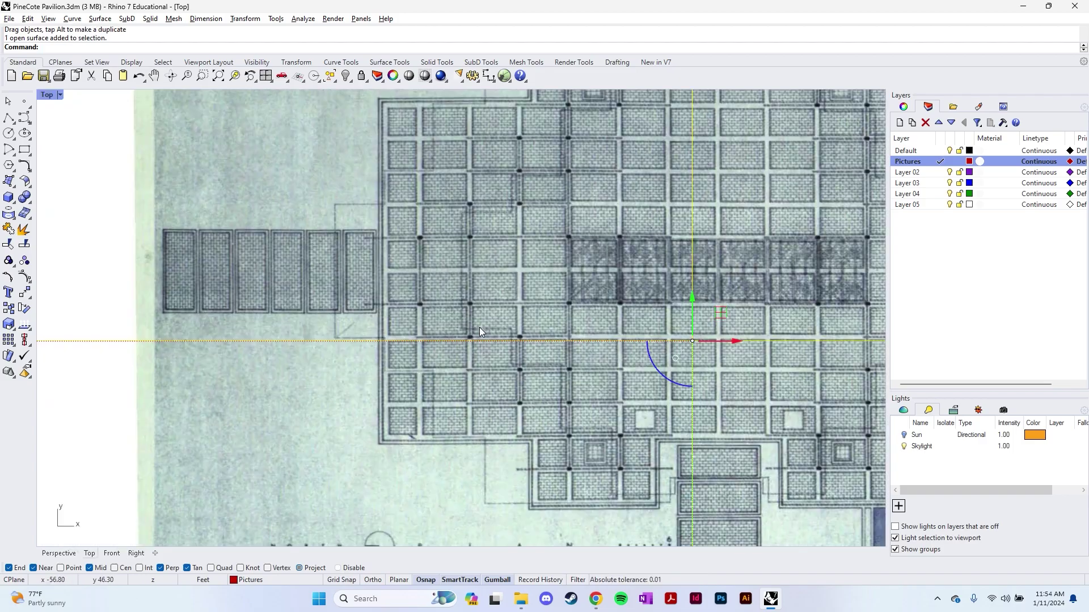
- Move the plan picture in the Top view from the lower of the two leftmost columns to the origin 0,0
type("m")
key("Return")
scroll(479, 331, "up", 8)
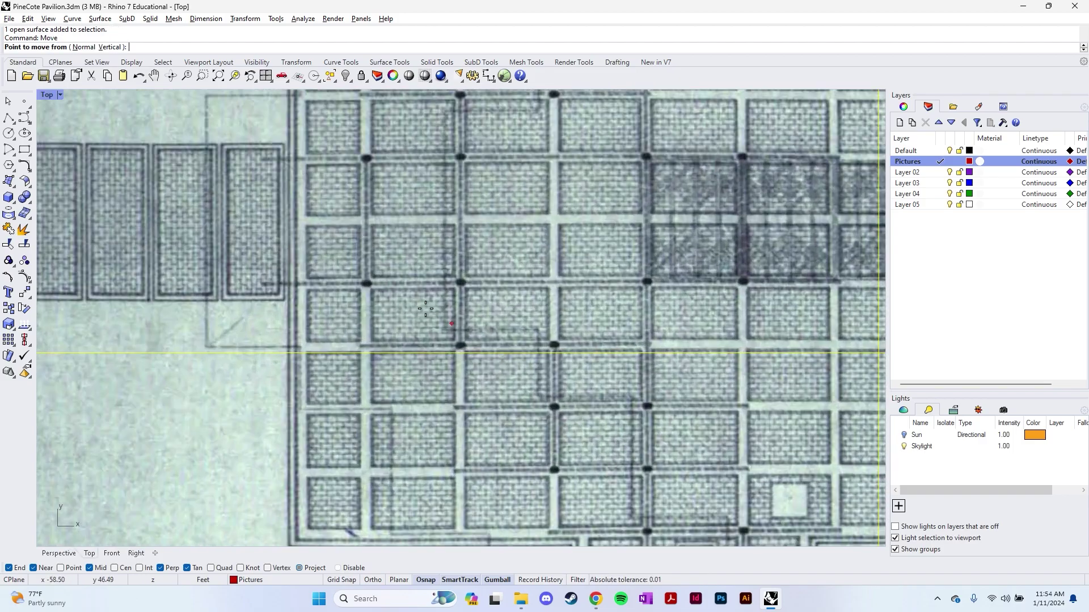
left_click(435, 318)
scroll(380, 313, "down", 5)
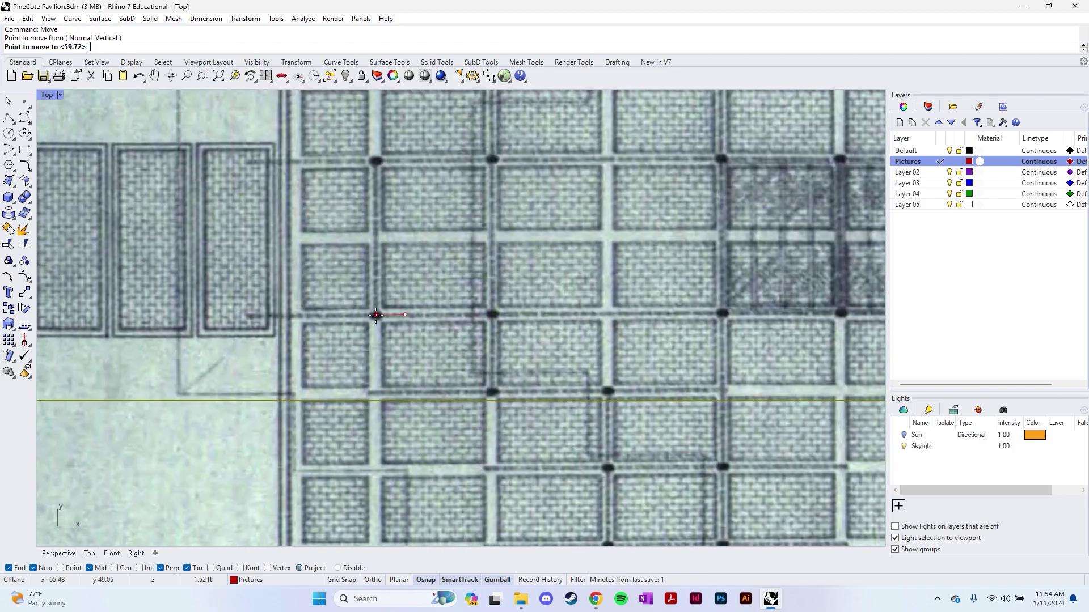
type("0,0")
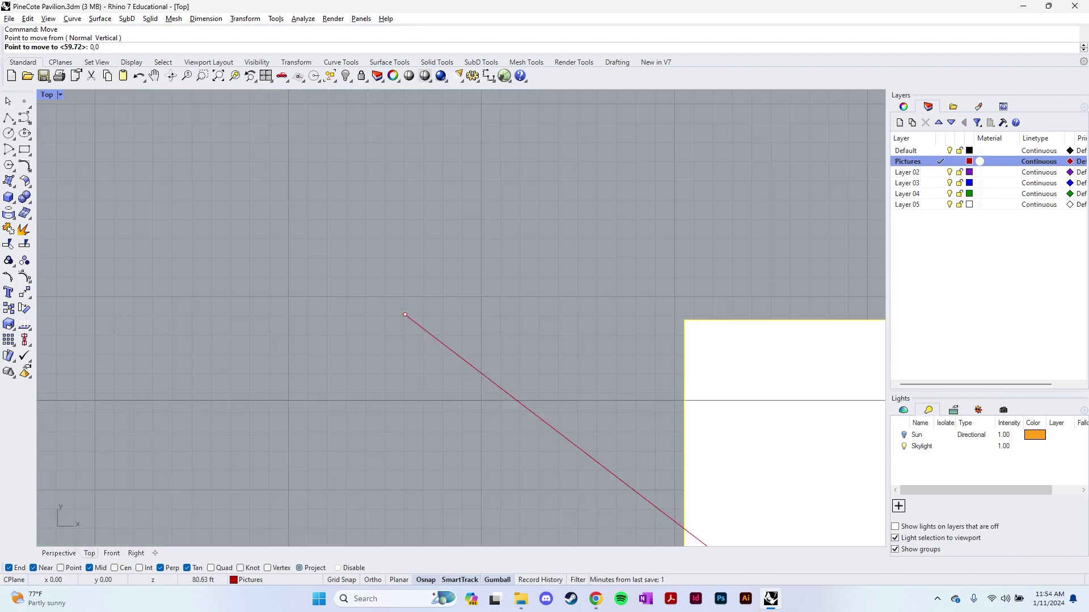
key("Return")
scroll(376, 315, "down", 6)
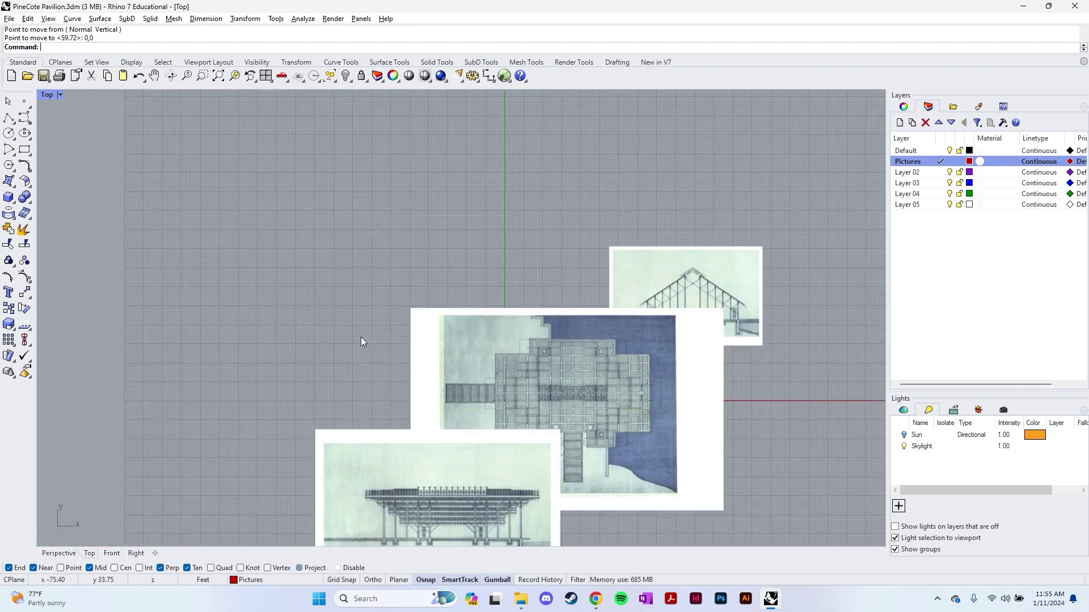
scroll(361, 337, "down", 6)
right_click_drag(360, 336, 344, 316)
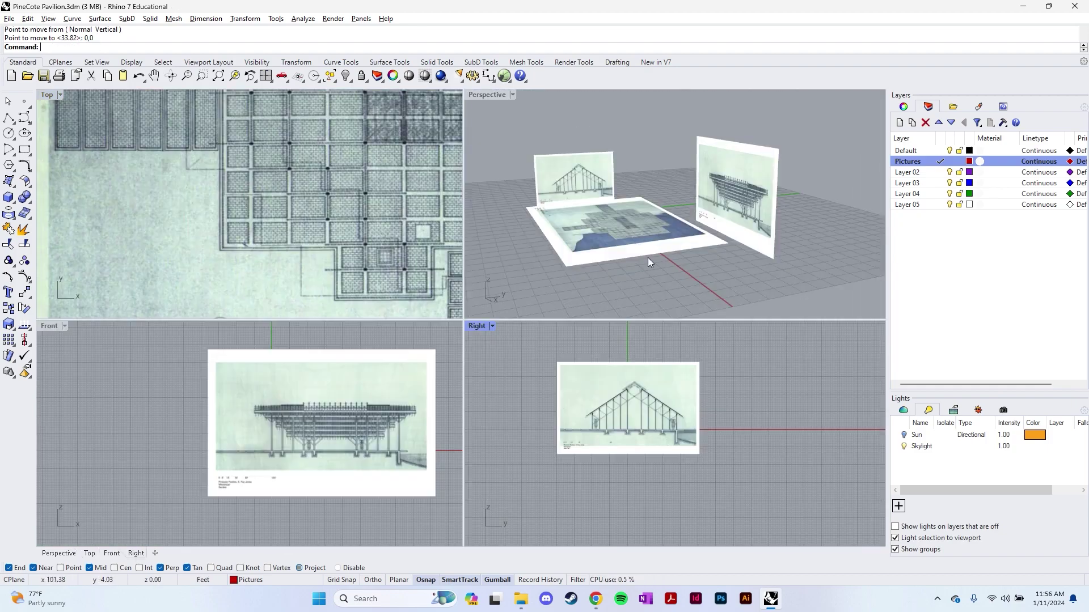
- Lower the plan picture straight down in Perspective so it sits beneath the ground plane, clear of the upright sections
right_click_drag(648, 258, 666, 280)
left_click(665, 199)
left_click_drag(706, 161, 705, 240)
left_click(622, 238)
right_click_drag(621, 237, 624, 268)
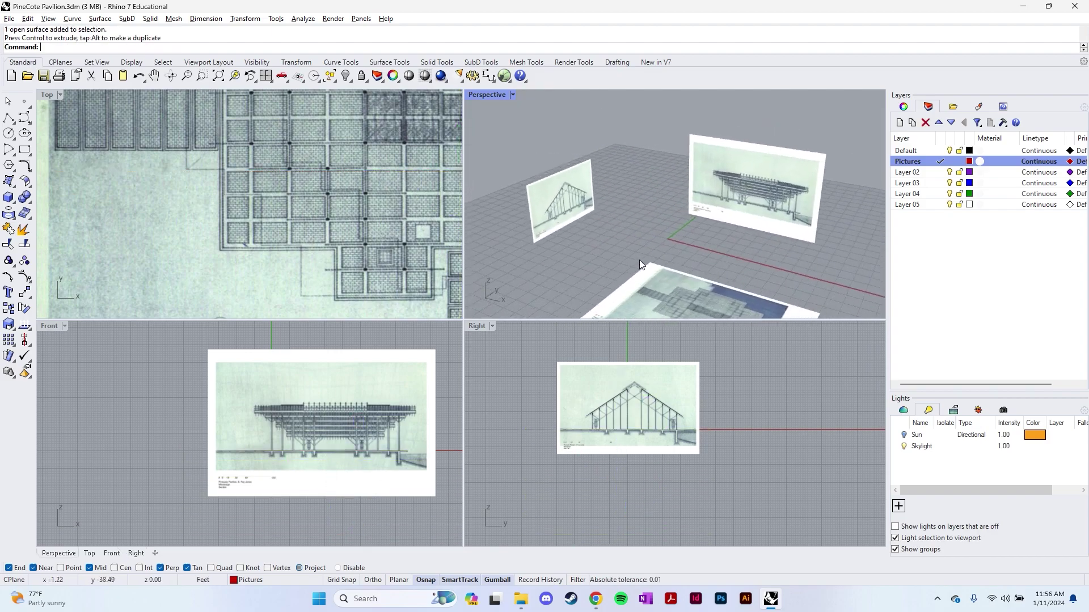
- Draw a line about 8 feet long from the origin 0,0 straight up to the upper of the plan's two leftmost columns
type("0,0")
key("Return")
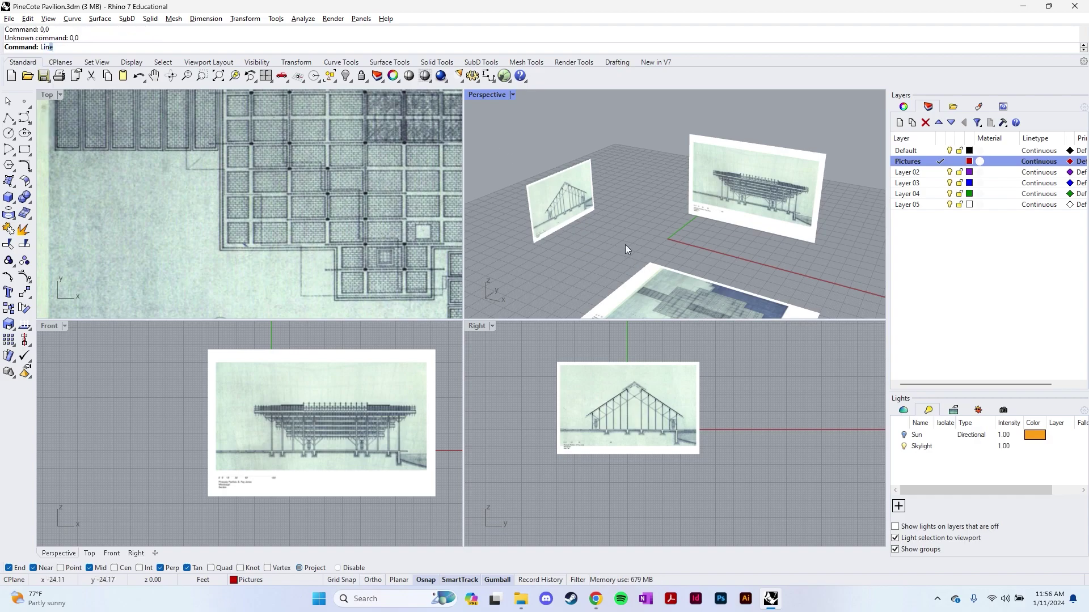
type("Line")
key("Return")
type("0,")
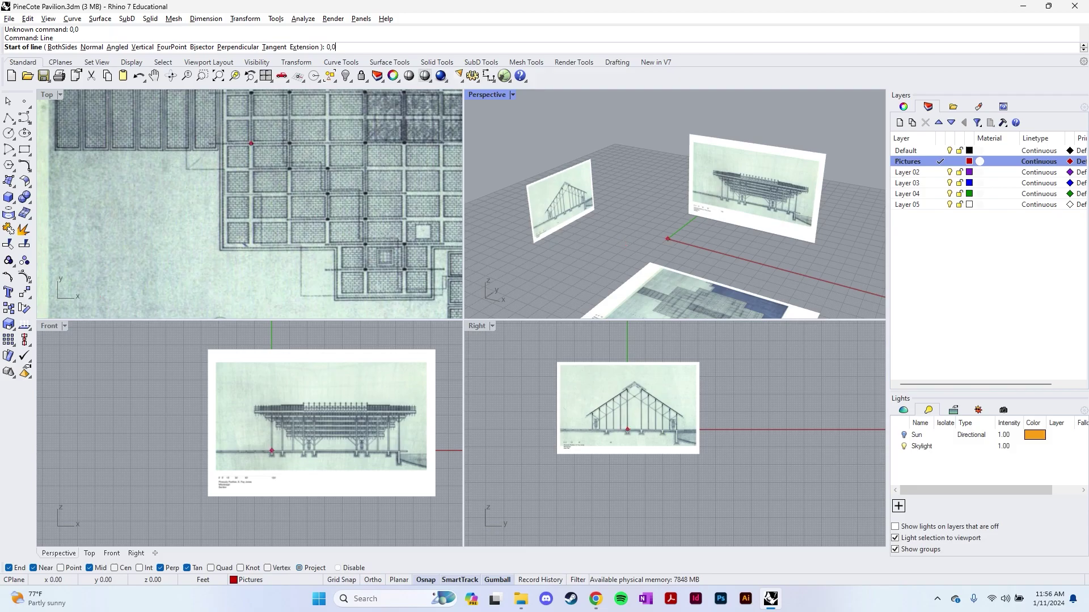
type("0")
key("Return")
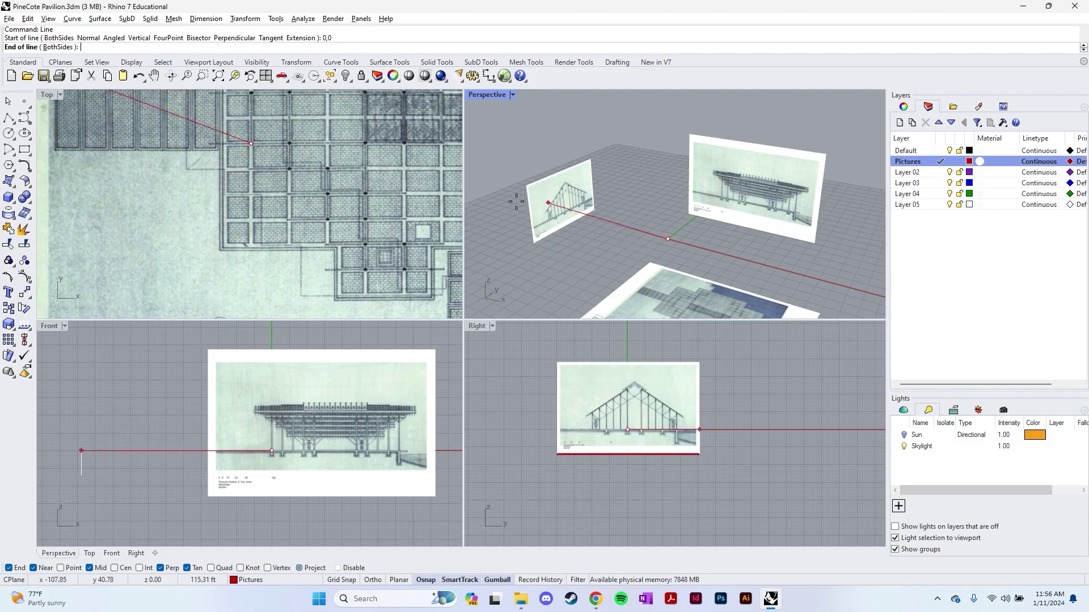
scroll(290, 151, "up", 5)
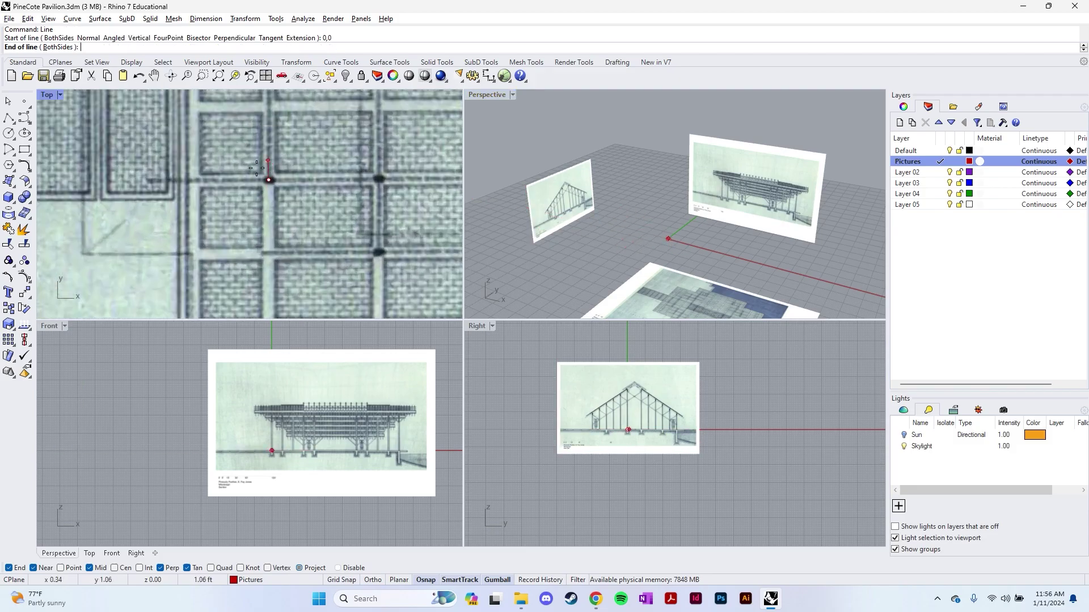
scroll(279, 450, "up", 5)
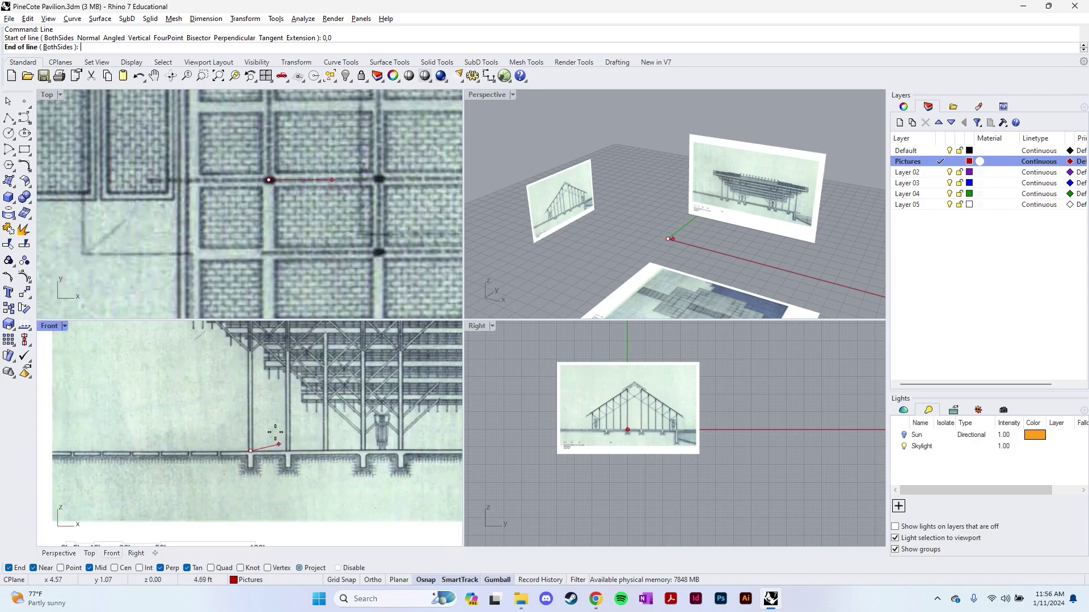
scroll(592, 443, "up", 5)
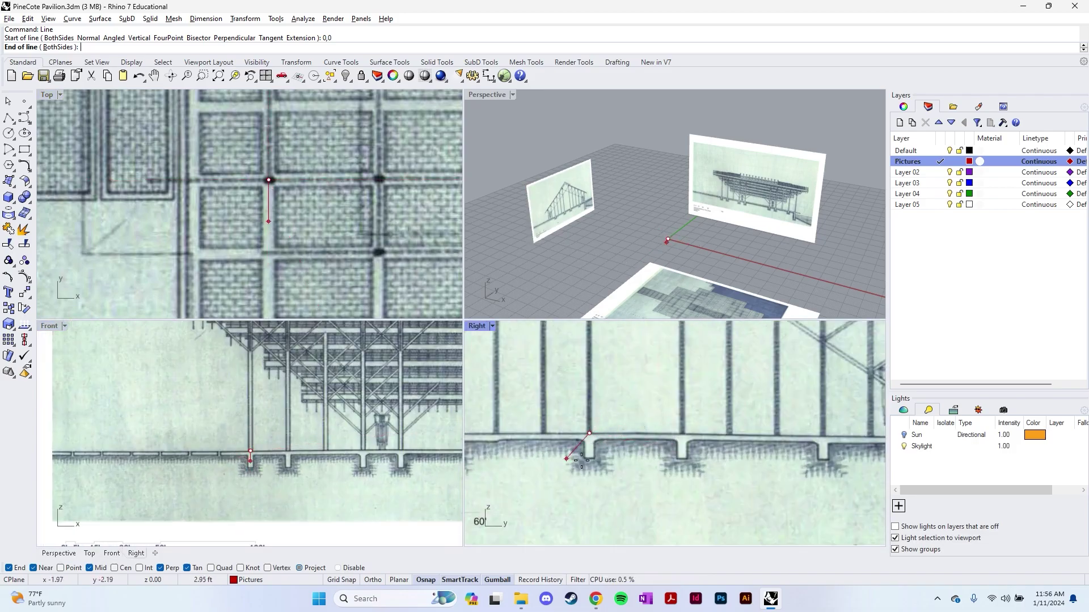
scroll(582, 454, "down", 5)
scroll(269, 184, "down", 3)
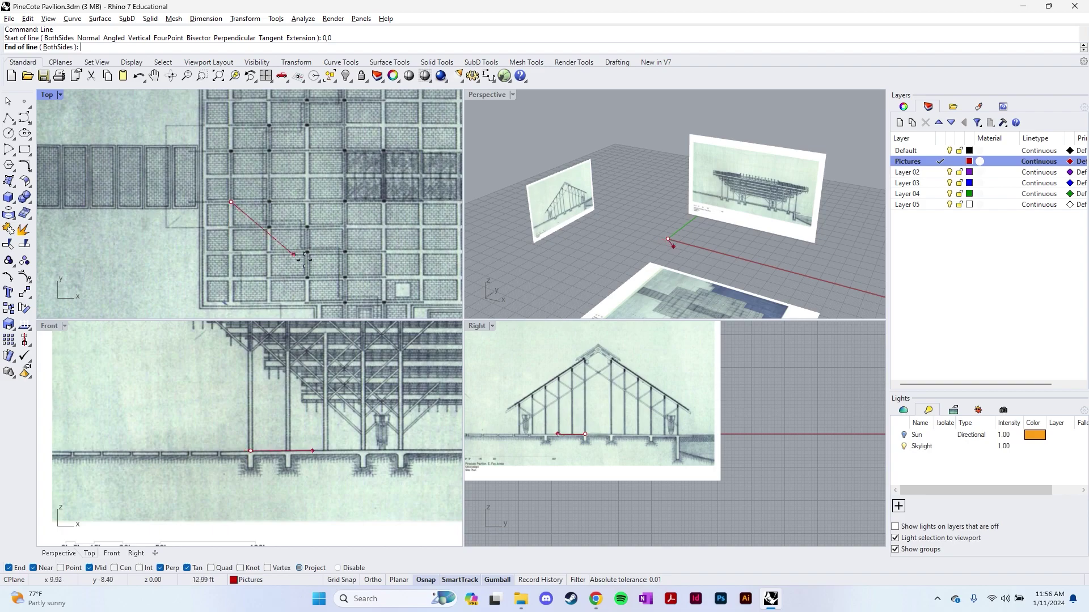
scroll(271, 185, "up", 4)
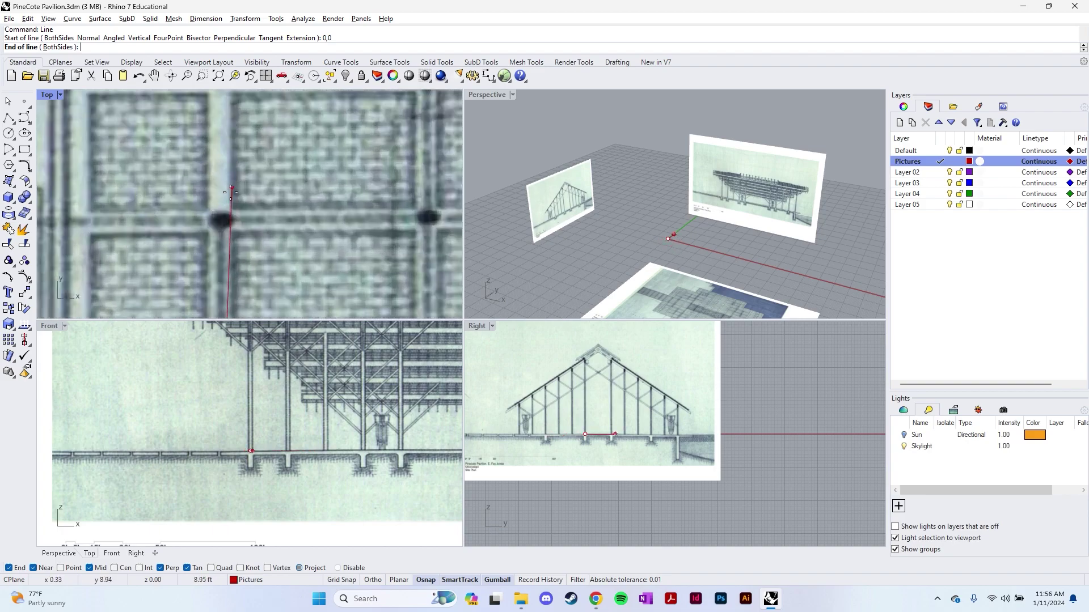
key("shift")
left_click(223, 219)
scroll(217, 224, "down", 5)
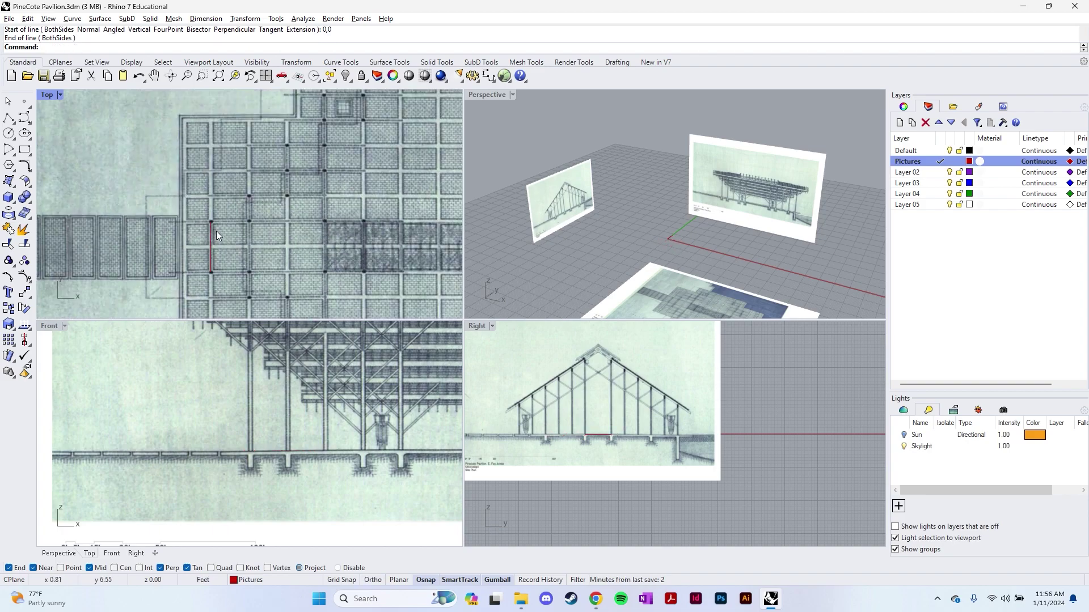
- Rename Layer 02 to "Our module"
scroll(568, 421, "up", 4)
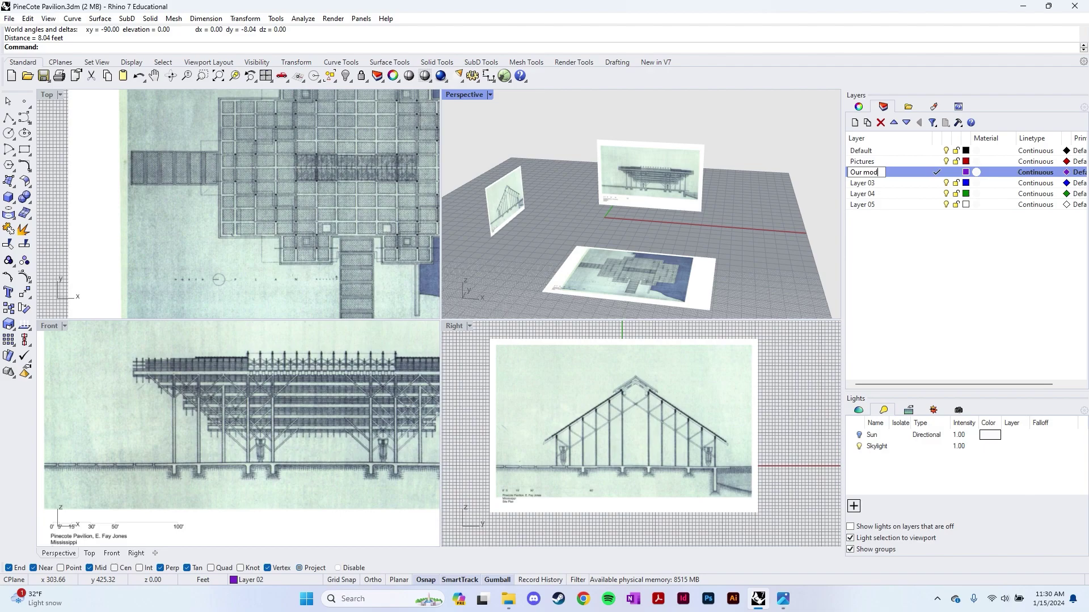
type("ule")
key("Return")
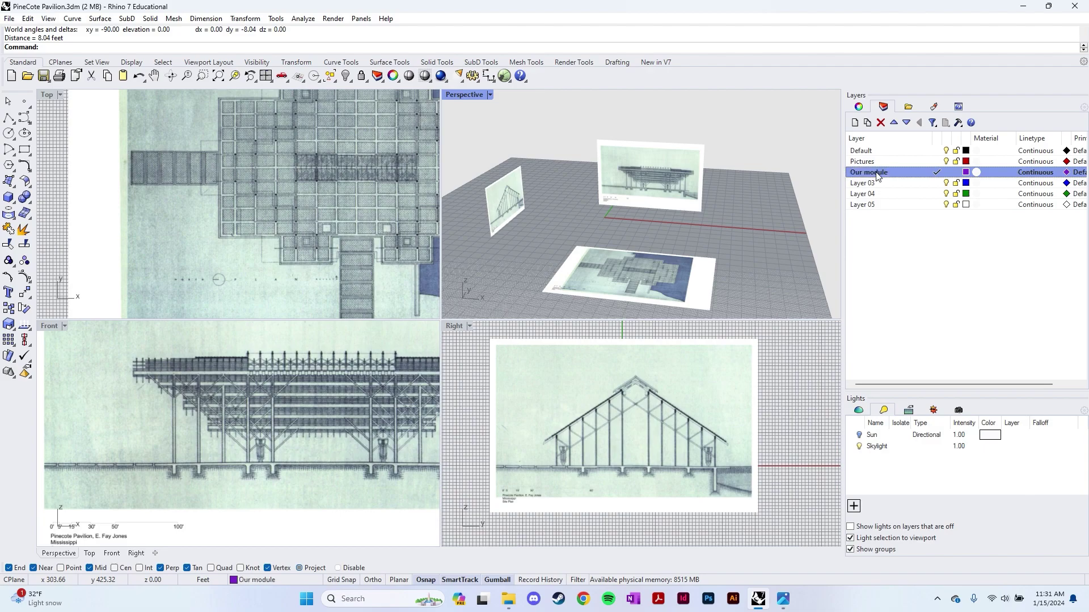
- Draw a tall rectangle in the Right view around the columns left of the ridge, from below the footings to above the roof slope
scroll(399, 237, "down", 5)
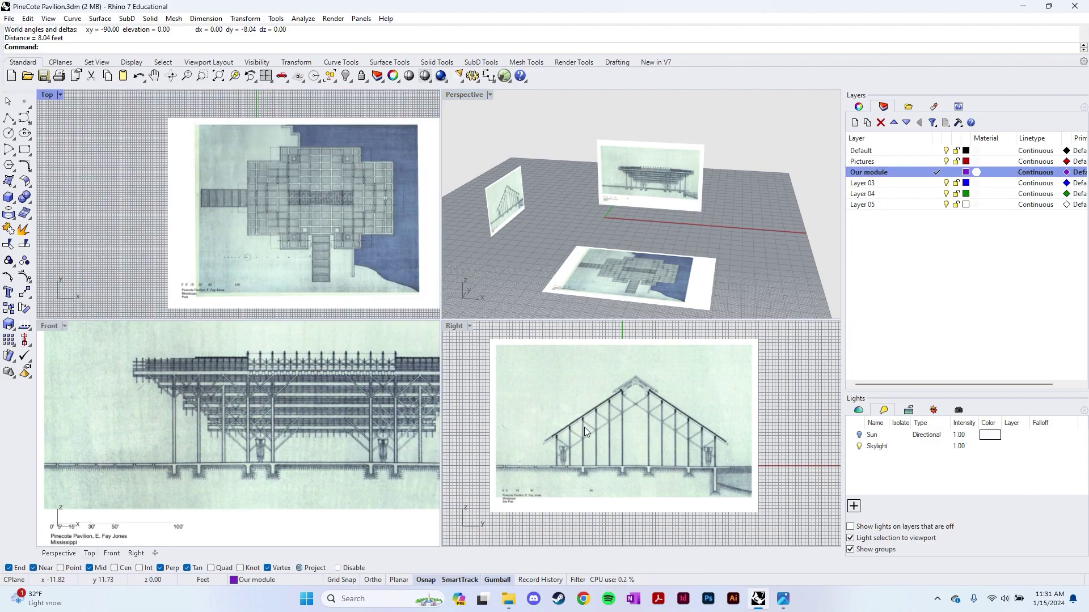
scroll(585, 428, "up", 5)
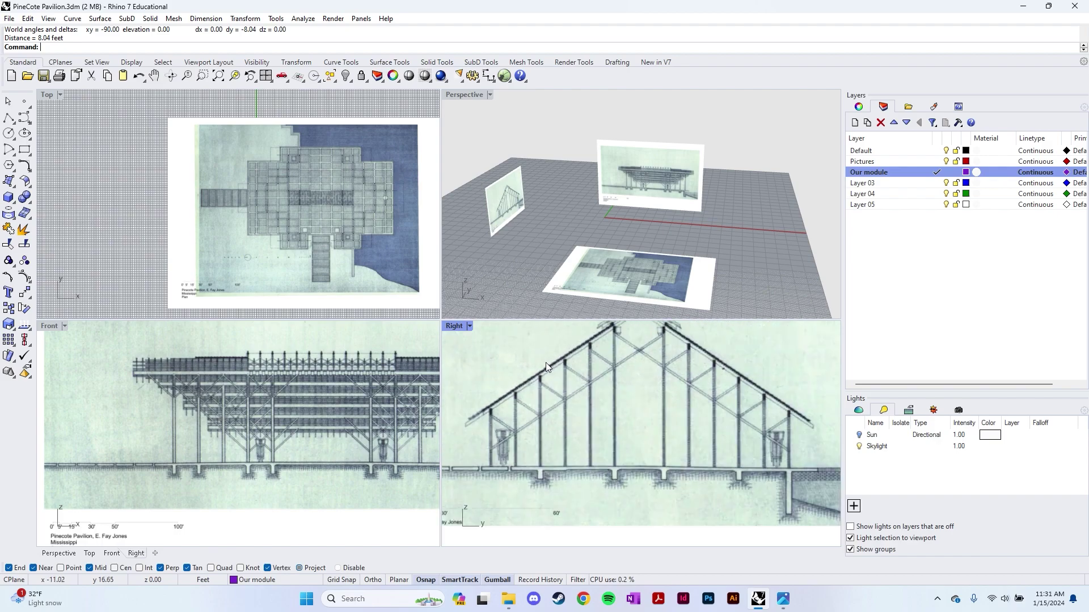
type("rectangle")
key("Return")
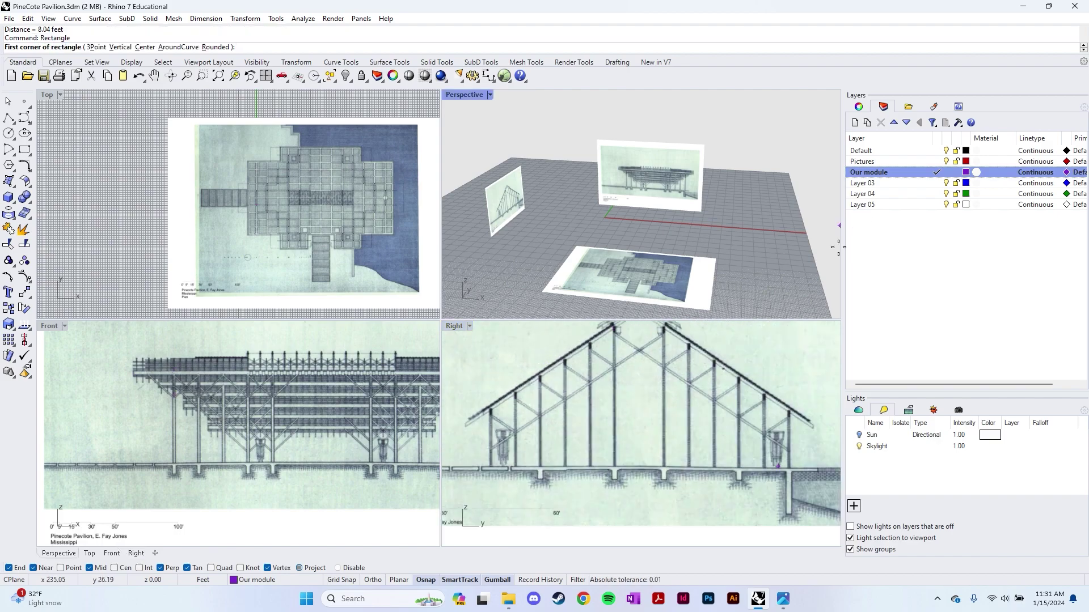
scroll(552, 396, "up", 7)
scroll(541, 398, "down", 9)
left_click(515, 454)
scroll(542, 431, "down", 4)
scroll(545, 397, "up", 4)
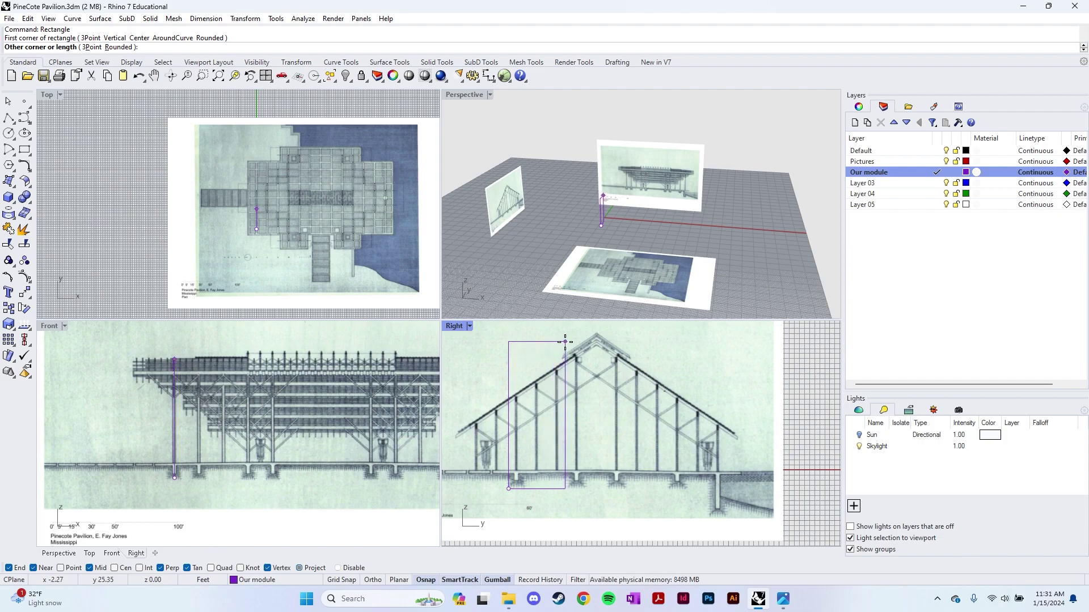
left_click(564, 341)
- Draw a tall rectangle in the Front view around the section's leftmost columns, from below the footings to above the roof
scroll(512, 391, "up", 10)
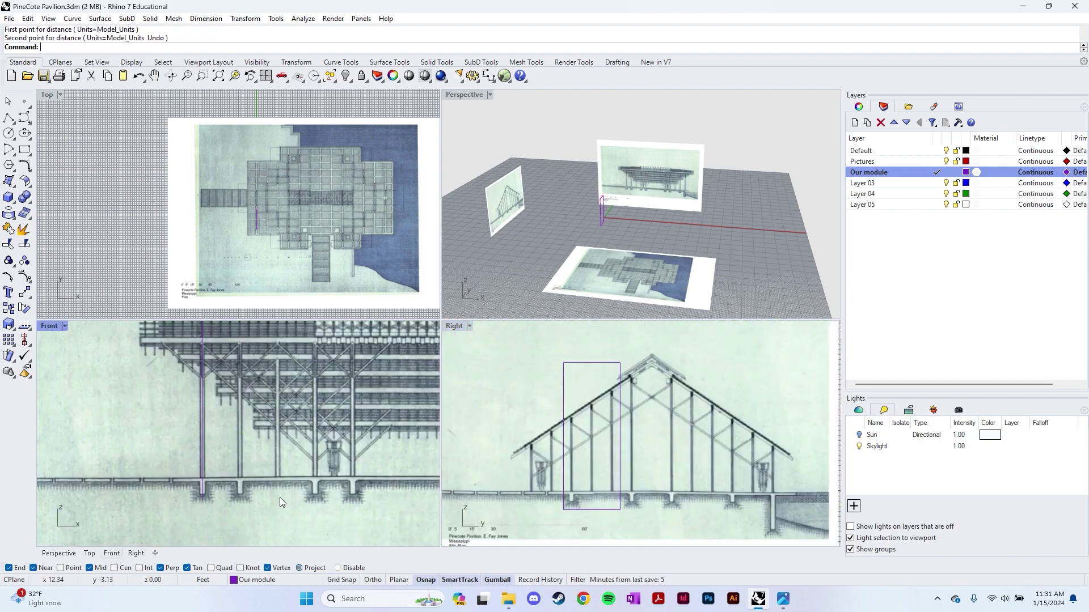
type("rectangle")
key("Return")
left_click(227, 508)
scroll(315, 515, "down", 4)
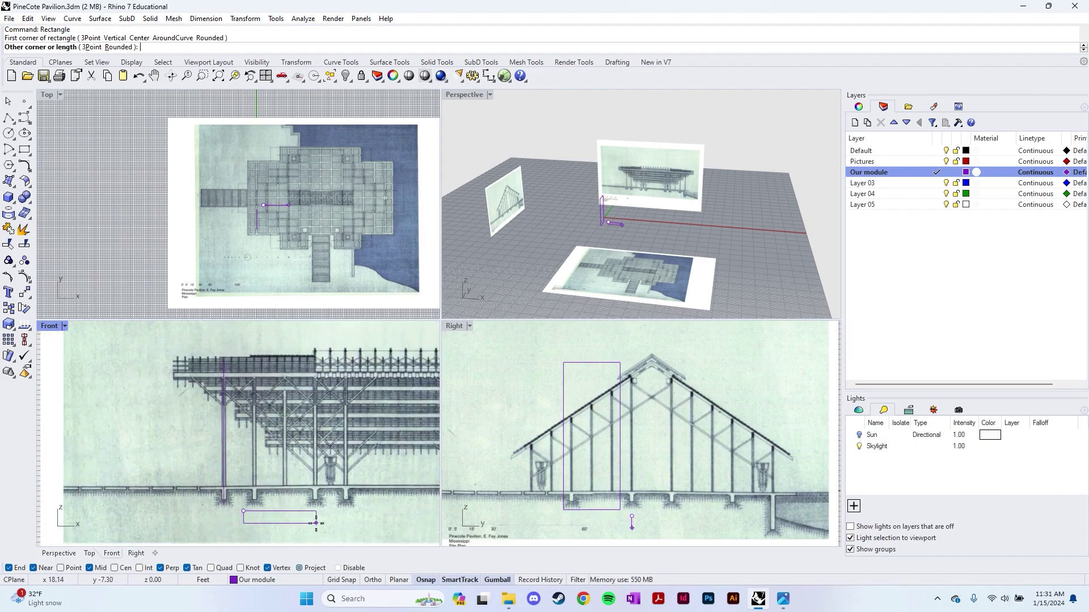
scroll(323, 389, "up", 4)
left_click(325, 378)
- Draw a rectangle in the Top view marking the module around the plan's leftmost columns just below the origin
scroll(324, 378, "down", 2)
scroll(156, 189, "up", 5)
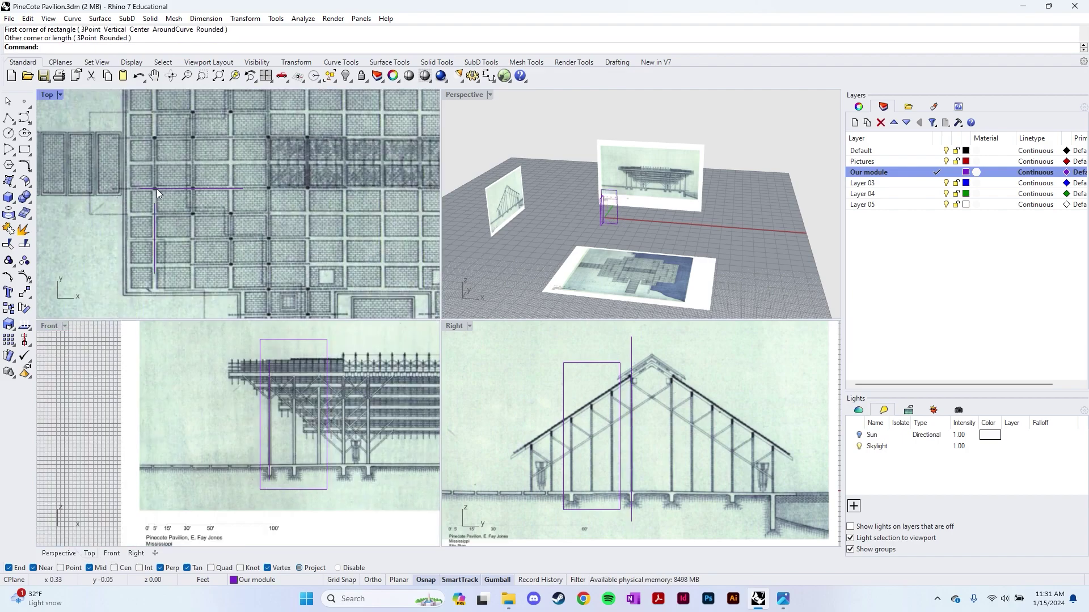
scroll(154, 217, "down", 2)
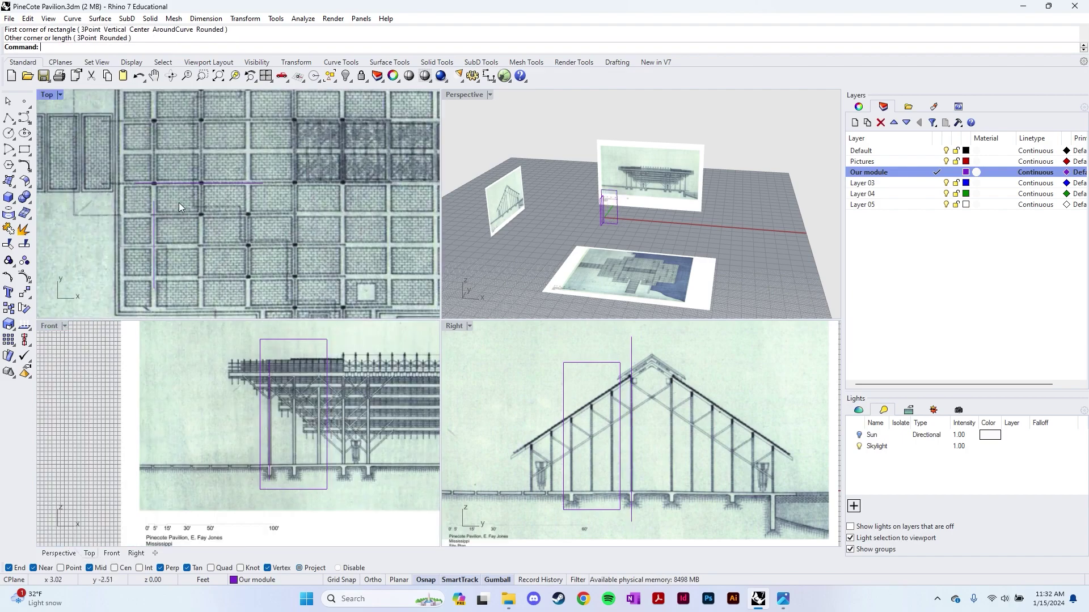
scroll(179, 203, "up", 2)
key("Return")
left_click(129, 208)
scroll(222, 247, "down", 1)
left_click(271, 300)
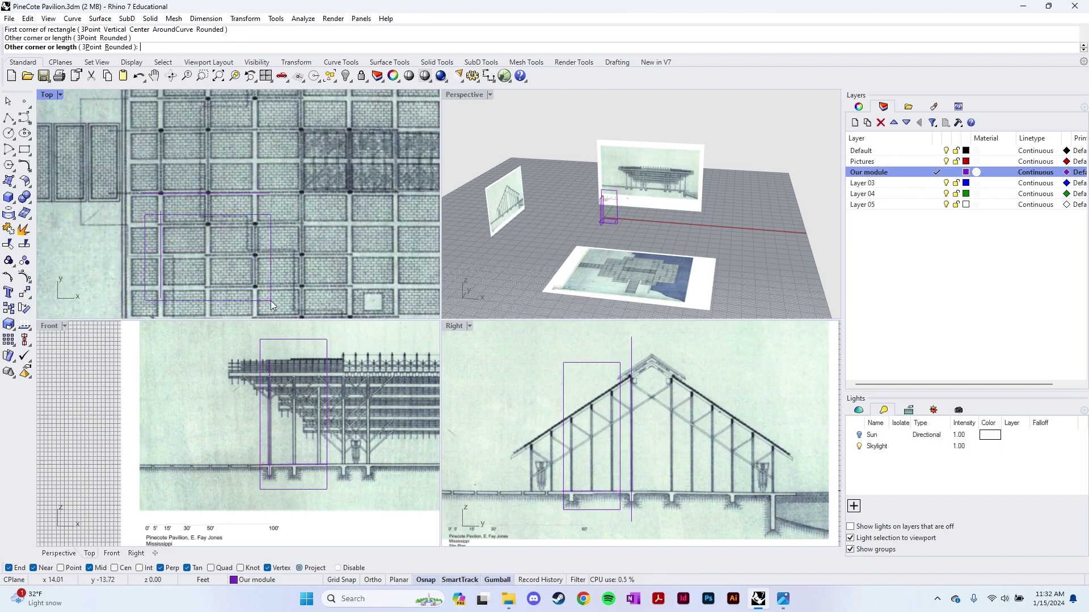
- Lock the Pictures layer and add a new layer named "3d"
left_click(161, 230)
left_click(210, 260)
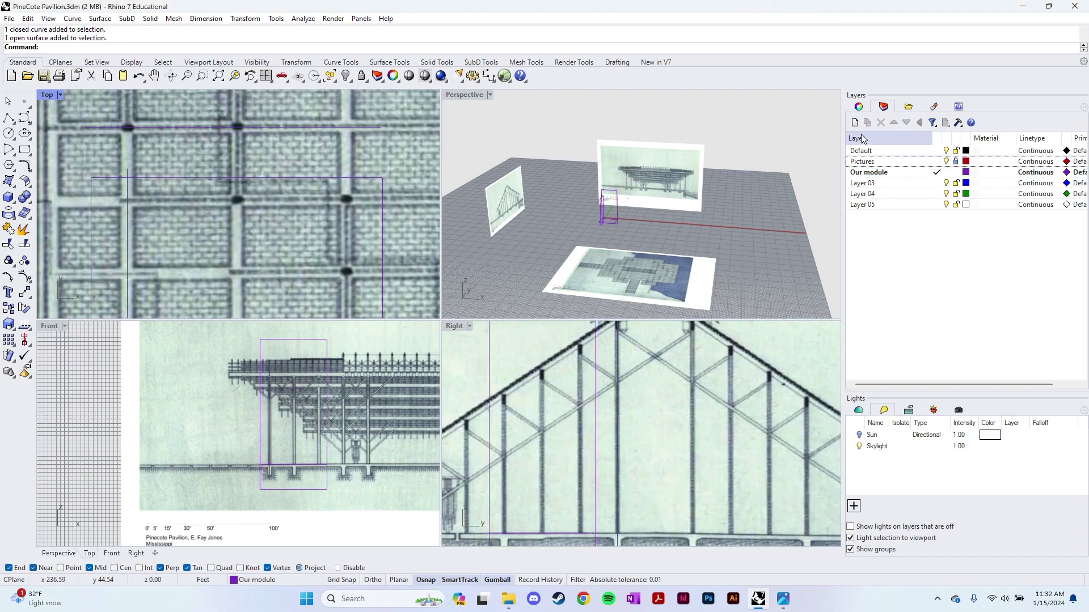
double_click(885, 222)
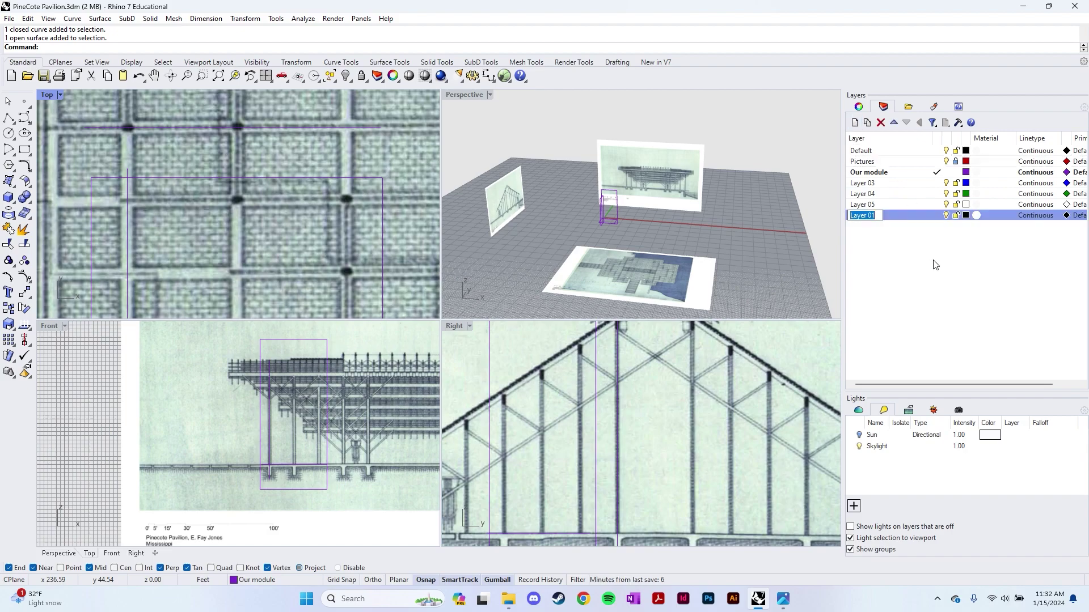
type("#")
type("d")
key("Return")
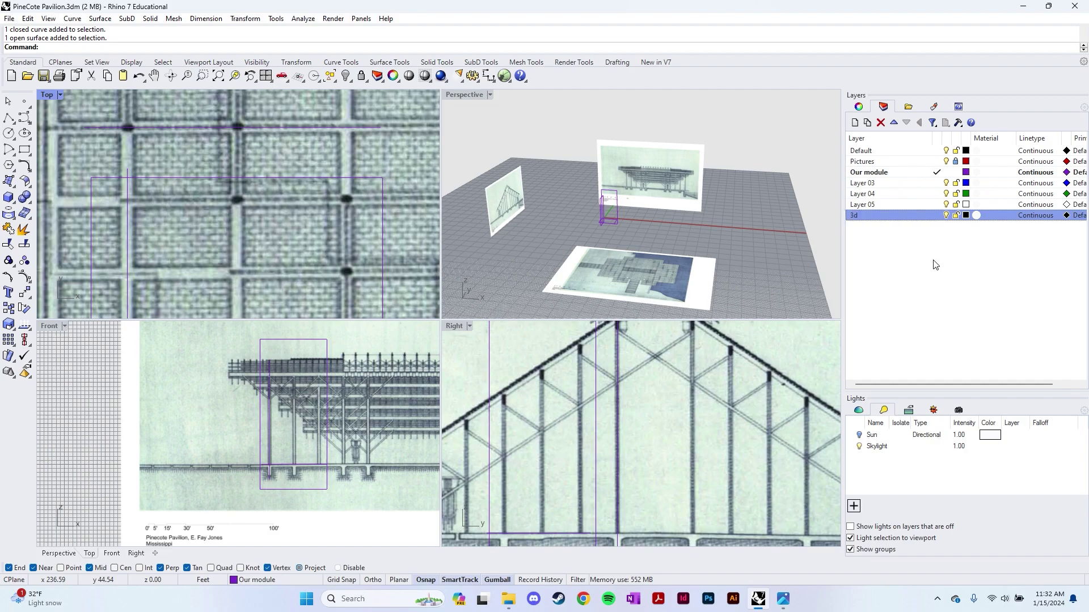
- Add a layer named "columns", nest it under the 3d layer and make it current
left_click(854, 122)
type("caolum")
type("columns")
key("Return")
left_click_drag(882, 228, 883, 218)
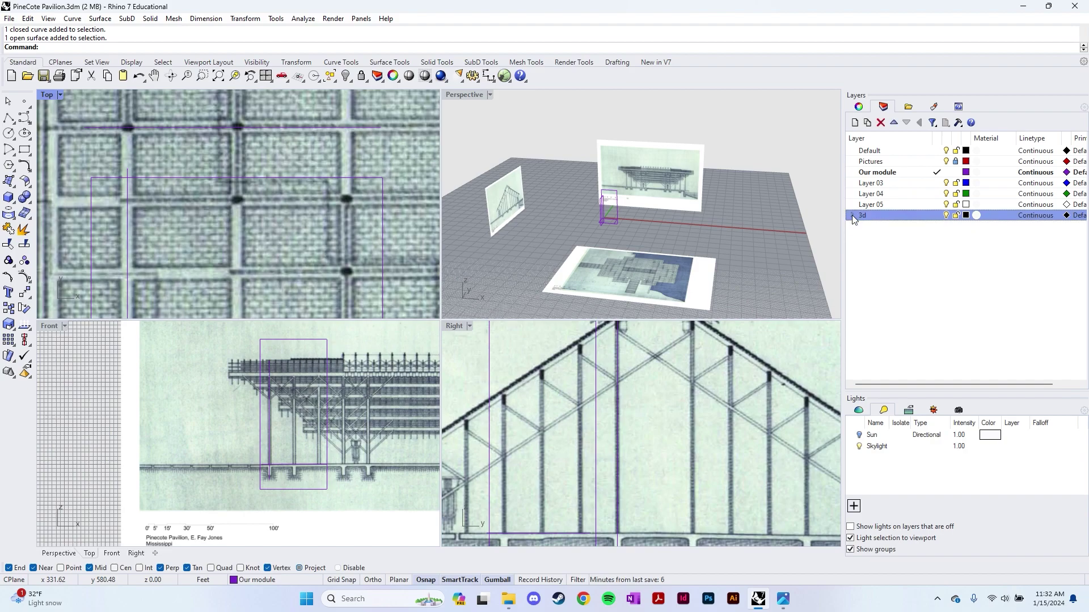
double_click(883, 227)
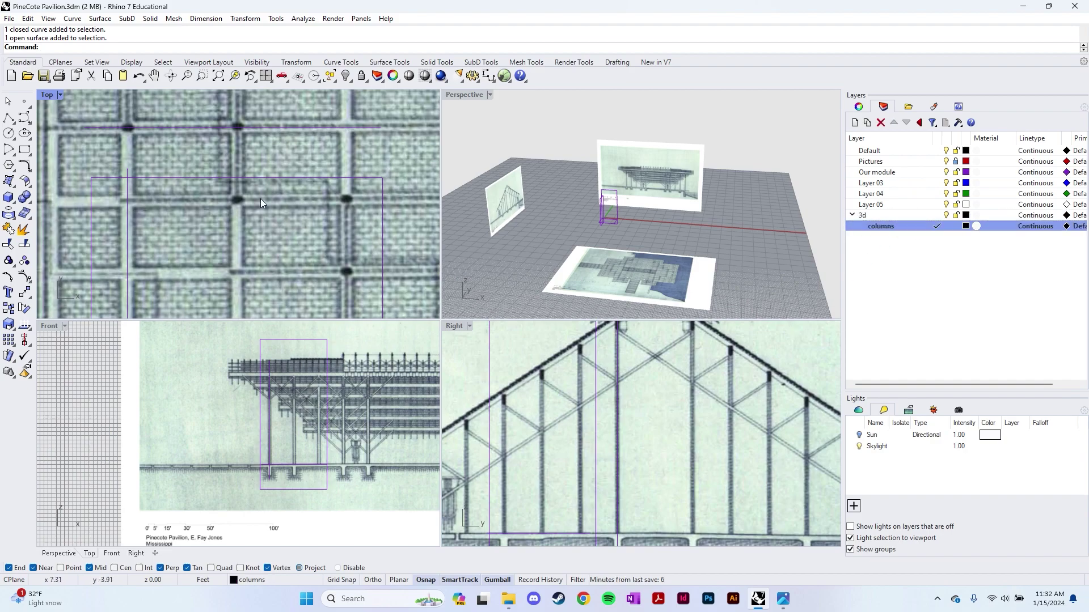
- Measure the width of the leftmost column in the Front view several times between its outer edges
scroll(277, 237, "up", 4)
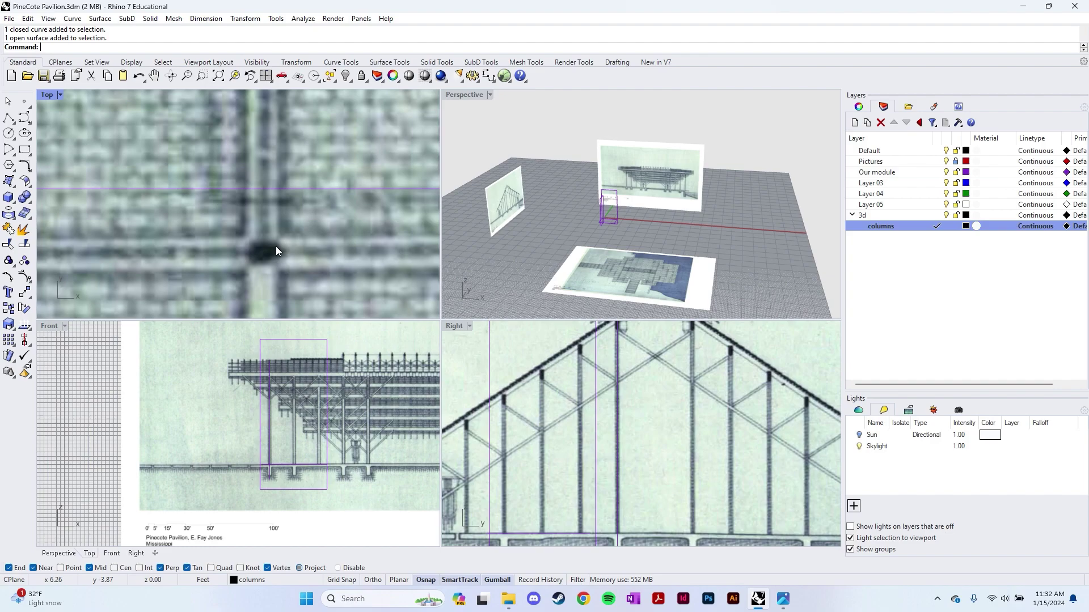
type("Distance")
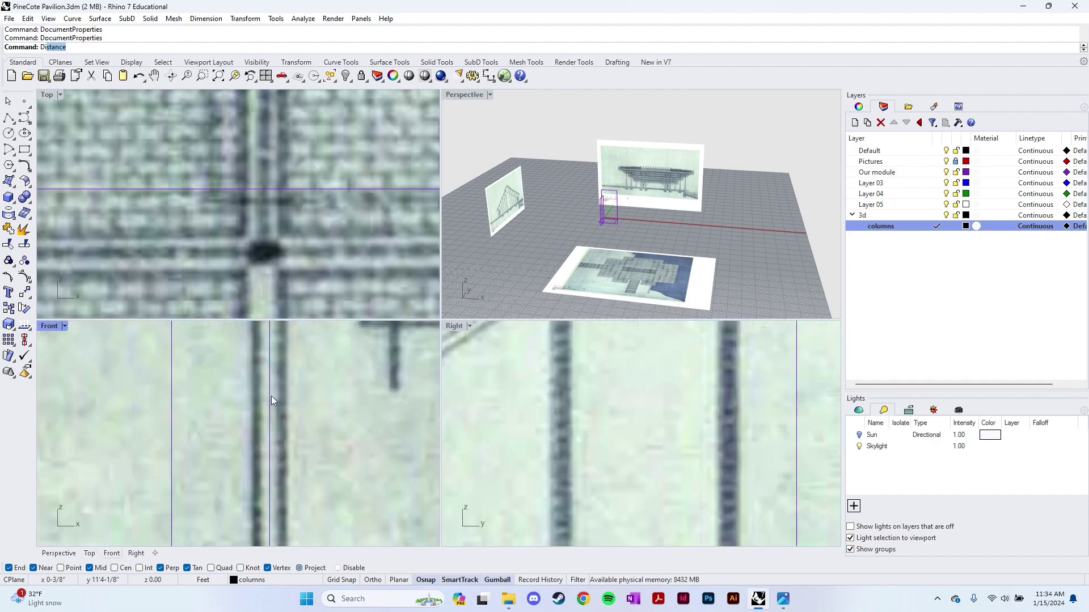
key("Return")
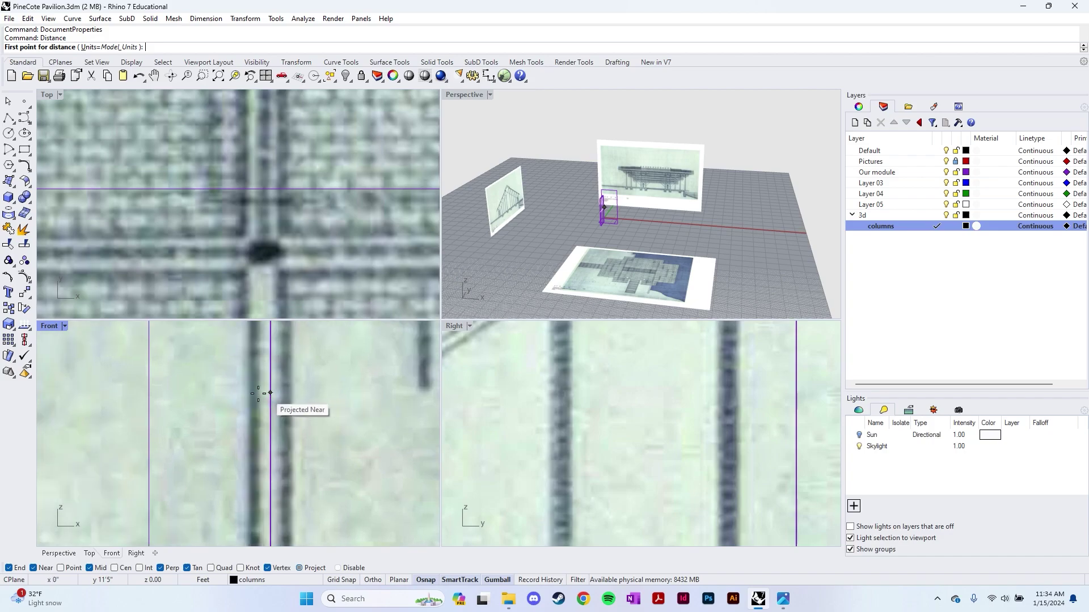
left_click(251, 393)
scroll(251, 393, "up", 2)
left_click(292, 396)
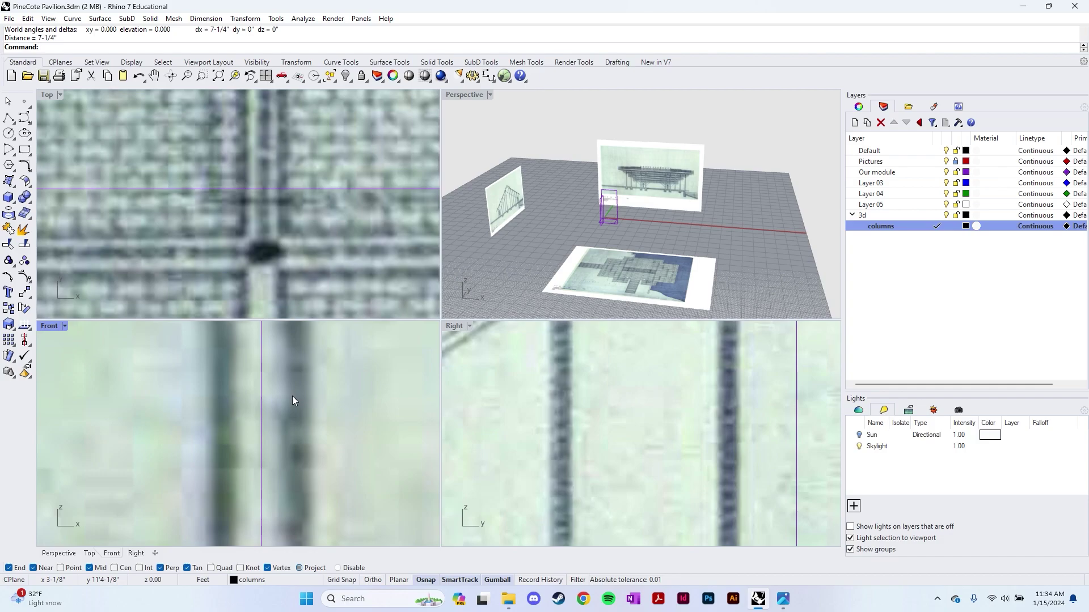
scroll(244, 402, "up", 1)
key("Return")
left_click(214, 409)
left_click(312, 413)
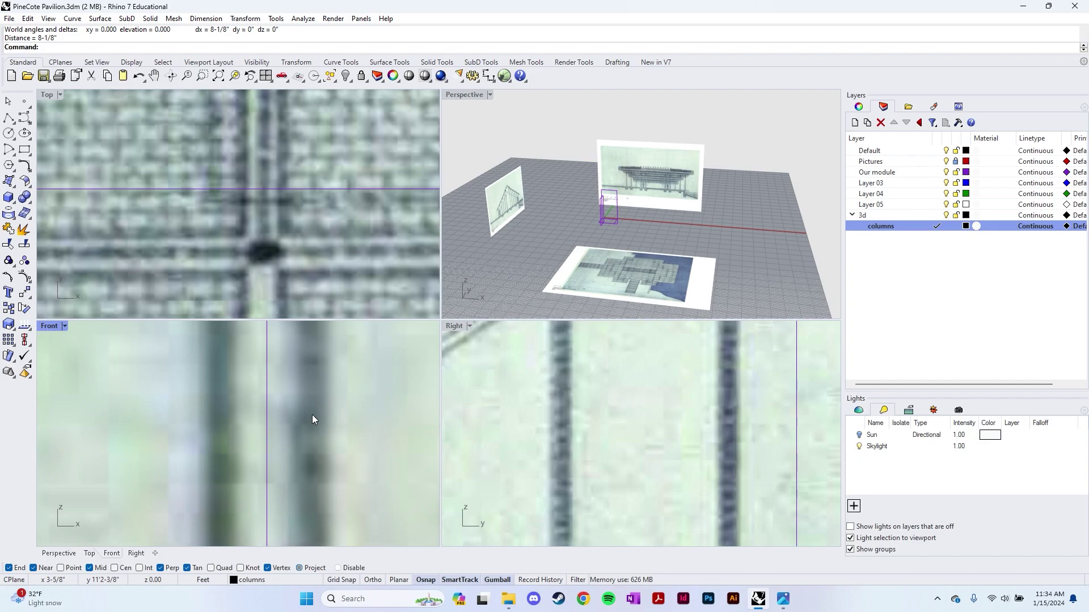
key("Return")
left_click(219, 414)
left_click(323, 414)
scroll(315, 410, "down", 1)
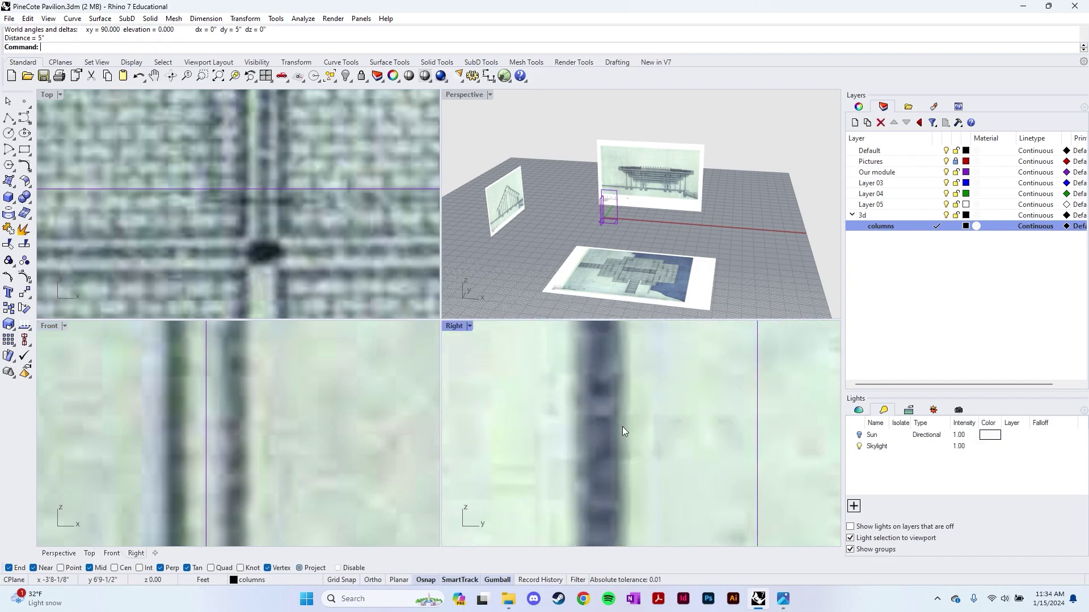
key("Return")
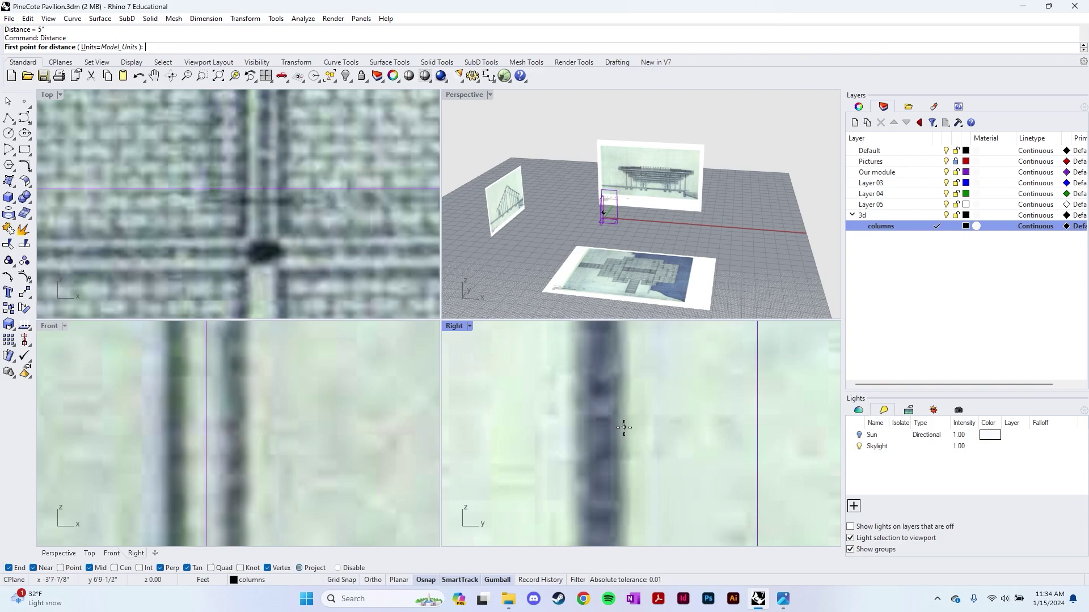
- Measure the thickness of a column across its dark edges in the Right view
left_click(621, 426)
left_click(570, 427)
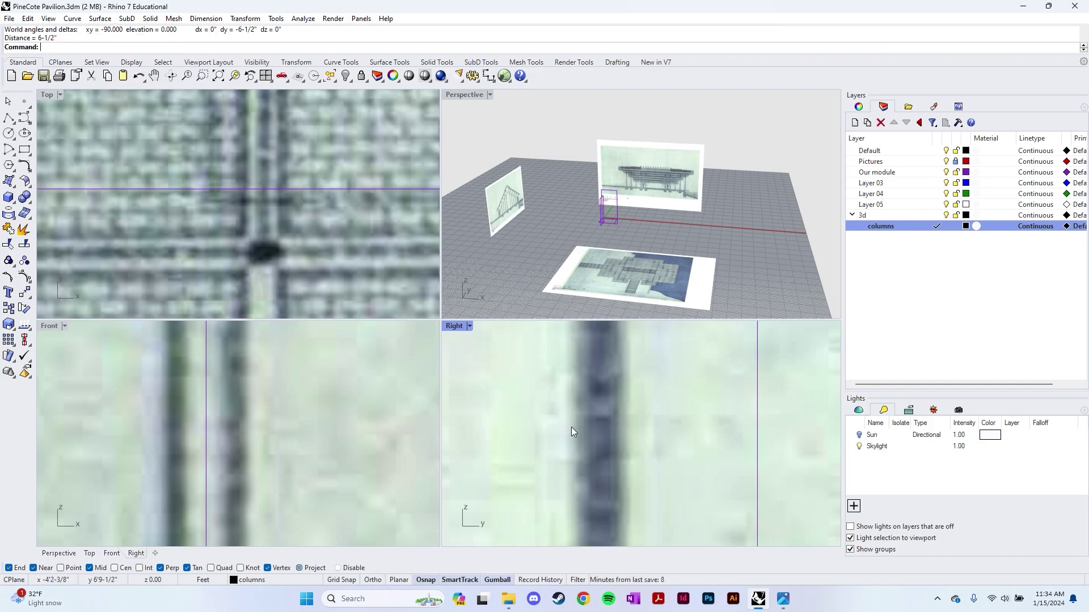
scroll(571, 427, "down", 2)
scroll(307, 298, "down", 5)
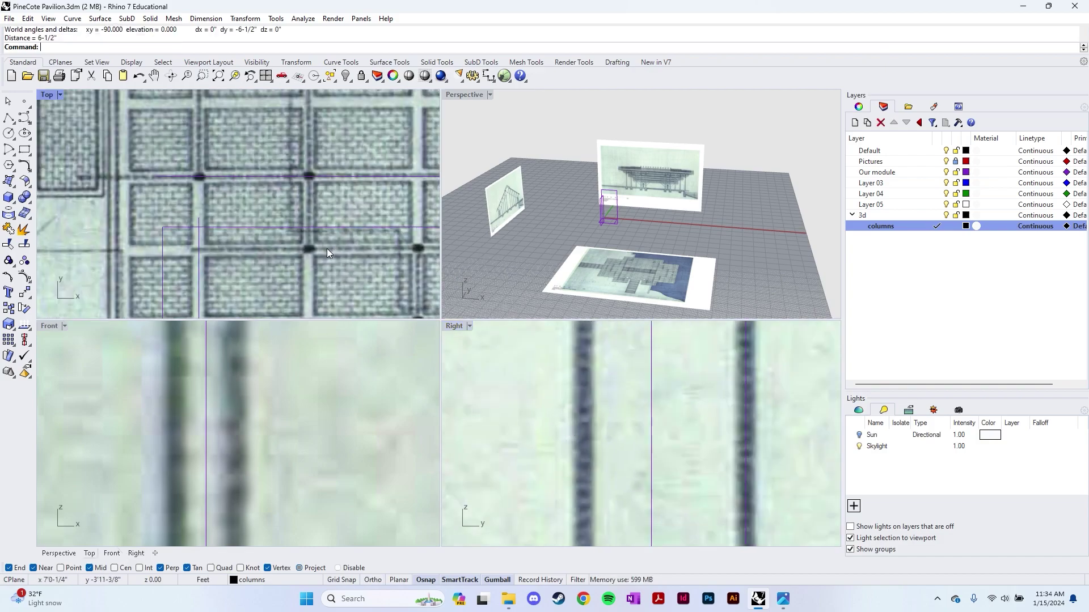
right_click_drag(327, 249, 326, 260)
scroll(278, 254, "up", 3)
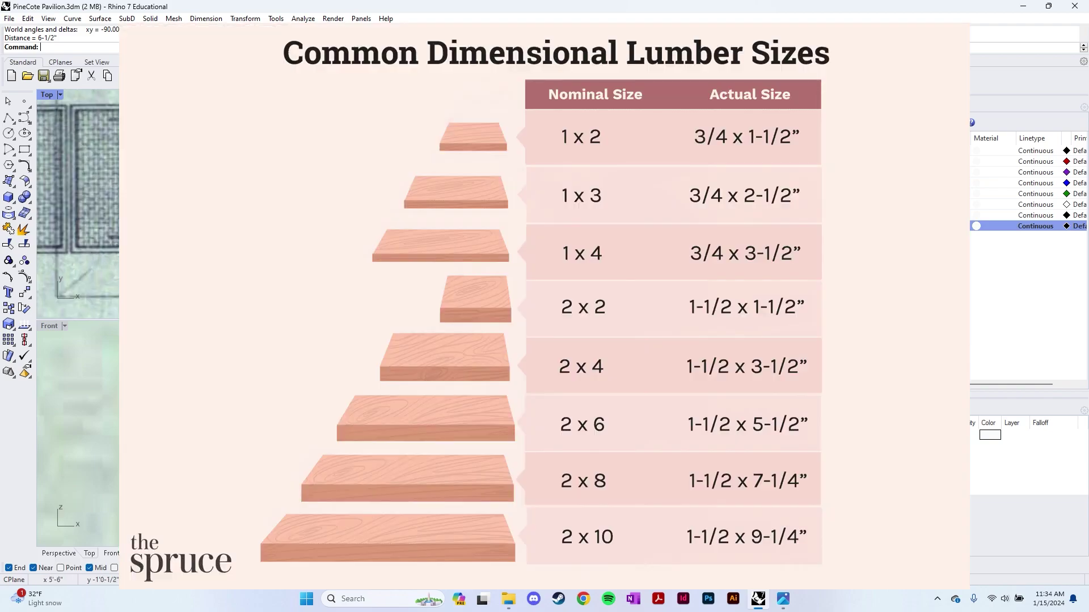
type("Rectangle")
key("Return")
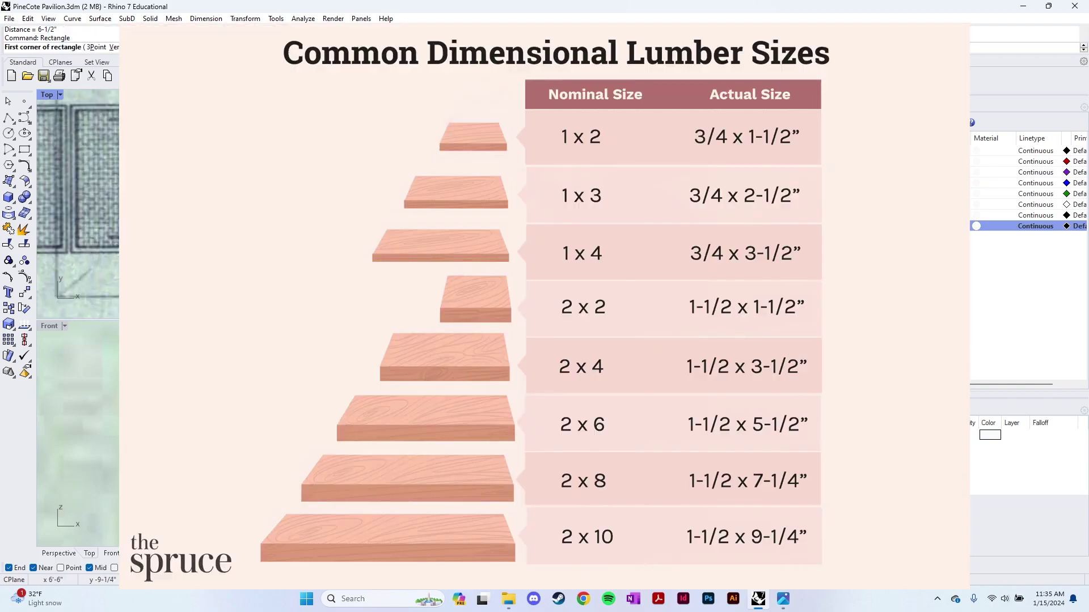
scroll(255, 232, "up", 5)
scroll(258, 238, "up", 5)
left_click(260, 242)
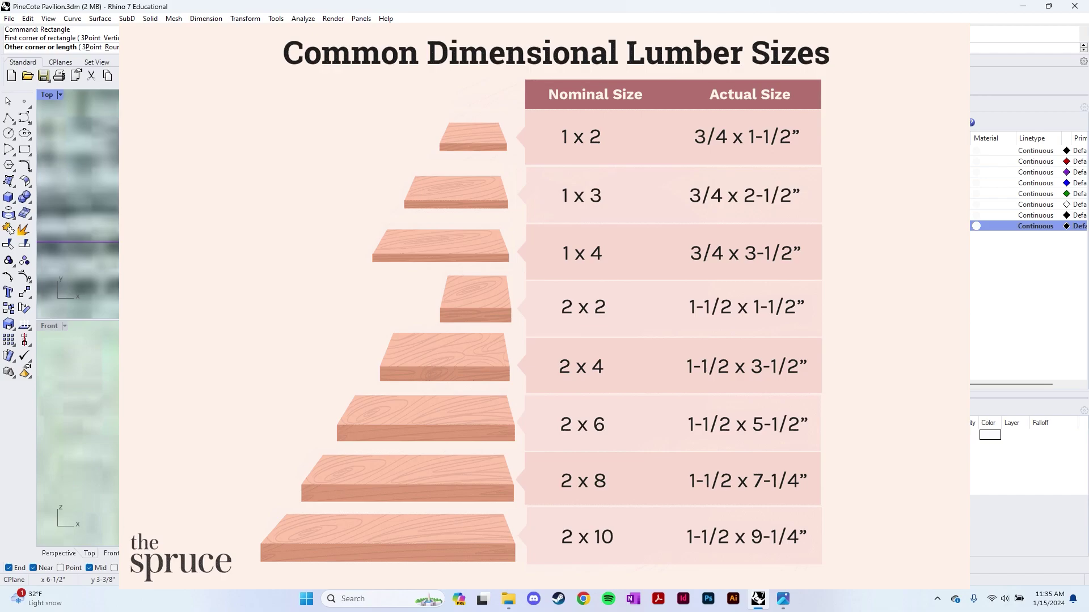
key("Return")
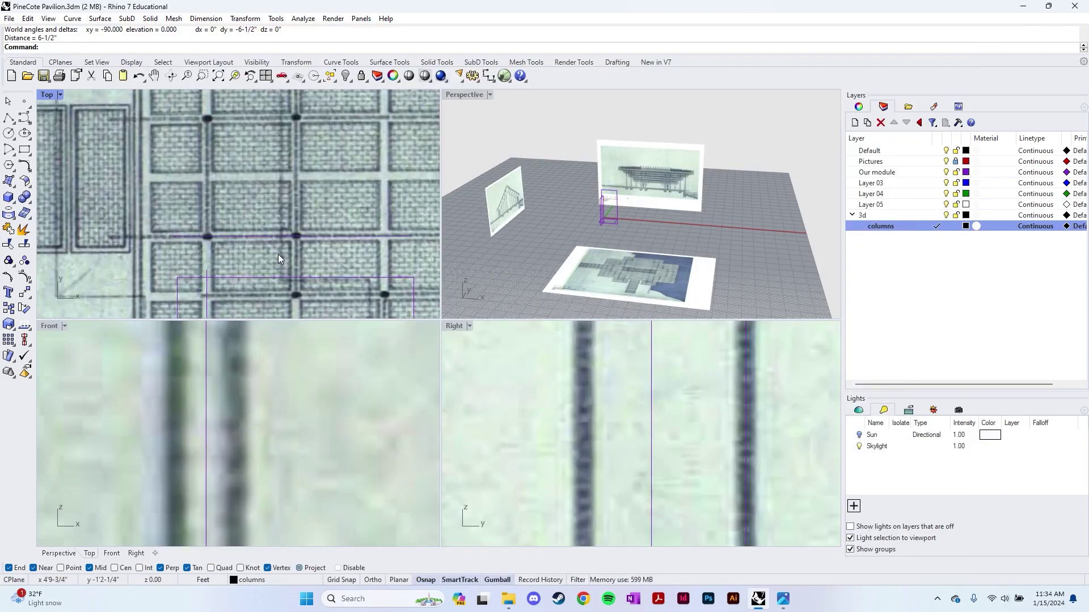
- Draw a rectangle 6" long and 8" wide in the Top view over the plan column at the origin
type("Rectangle")
key("Return")
scroll(238, 244, "up", 8)
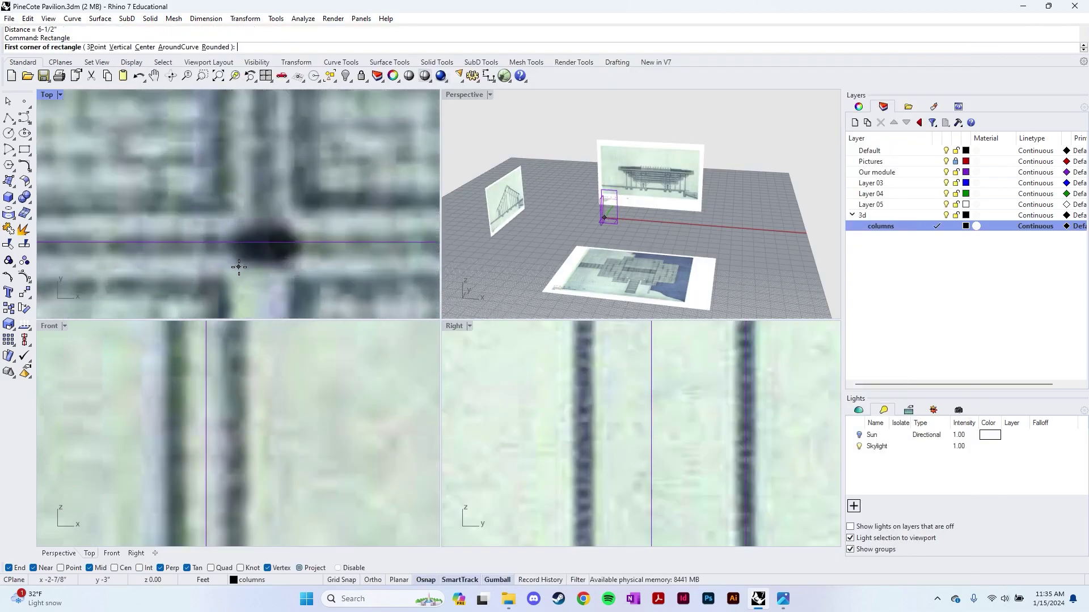
left_click(235, 267)
type("6\"")
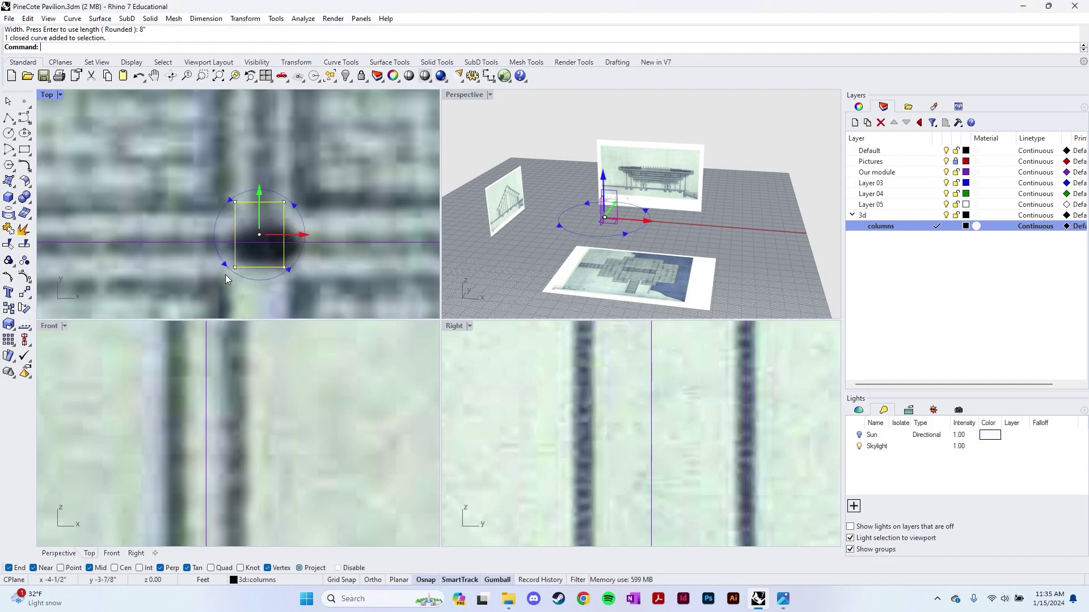
- Rotate the column rectangle 90 degrees in the Top view and deselect it
left_click(231, 274)
type("90")
key("Return")
key("Escape")
- Move the column rectangle in the Top view so it sits centered over the dark column mark at the origin
scroll(250, 270, "down", 4)
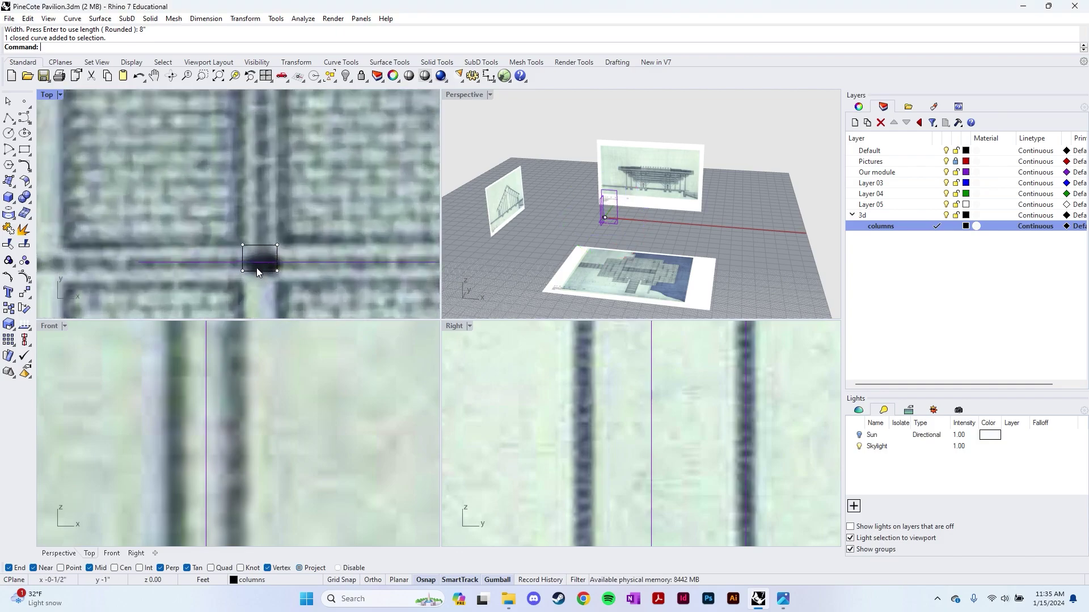
scroll(258, 270, "up", 2)
left_click(261, 270)
left_click(278, 299)
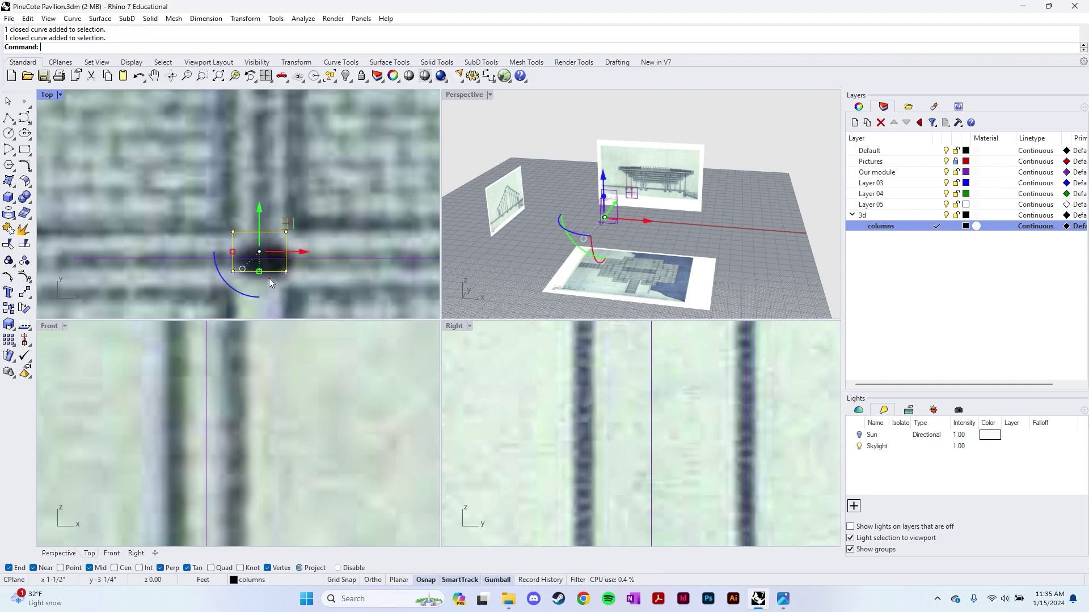
left_click_drag(267, 272, 278, 279)
left_click_drag(270, 222, 270, 226)
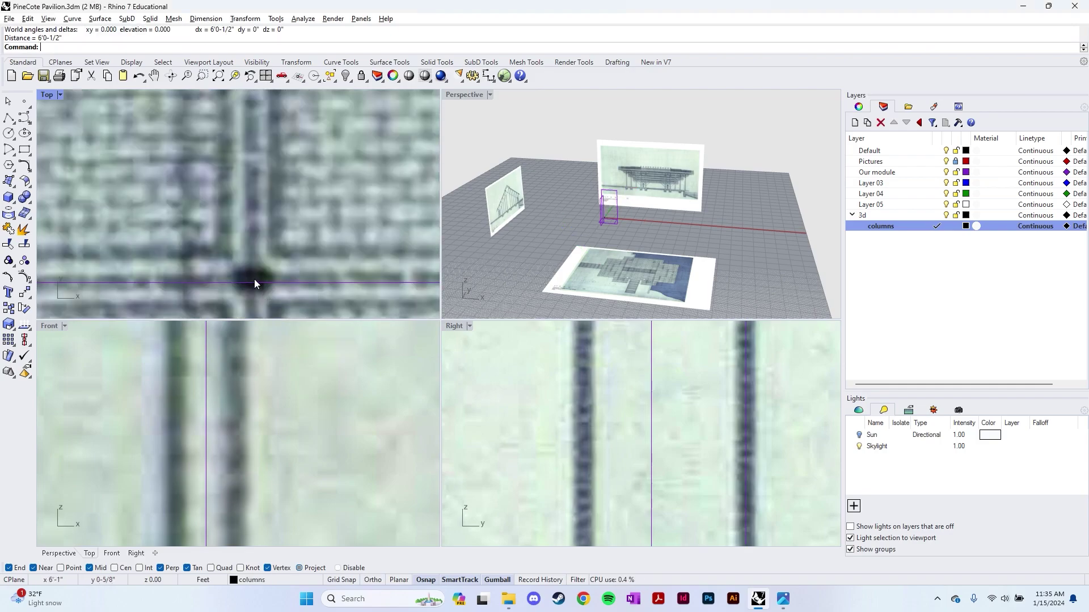
- Shift the column rectangle 6" along the X axis in the Top view and deselect it
scroll(253, 250, "down", 3)
scroll(196, 241, "up", 3)
left_click(231, 265)
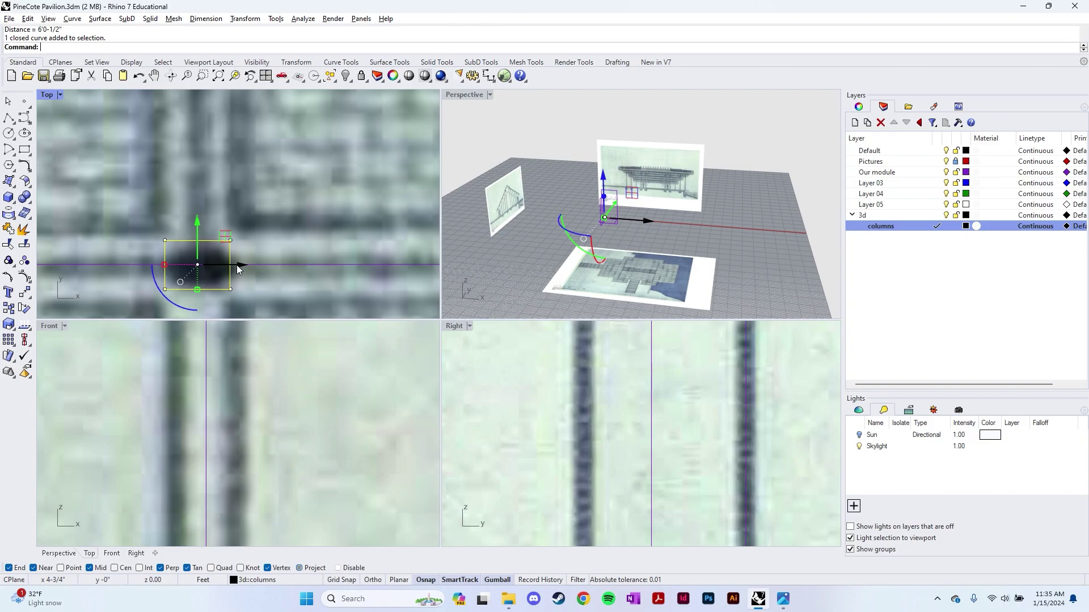
left_click(238, 267)
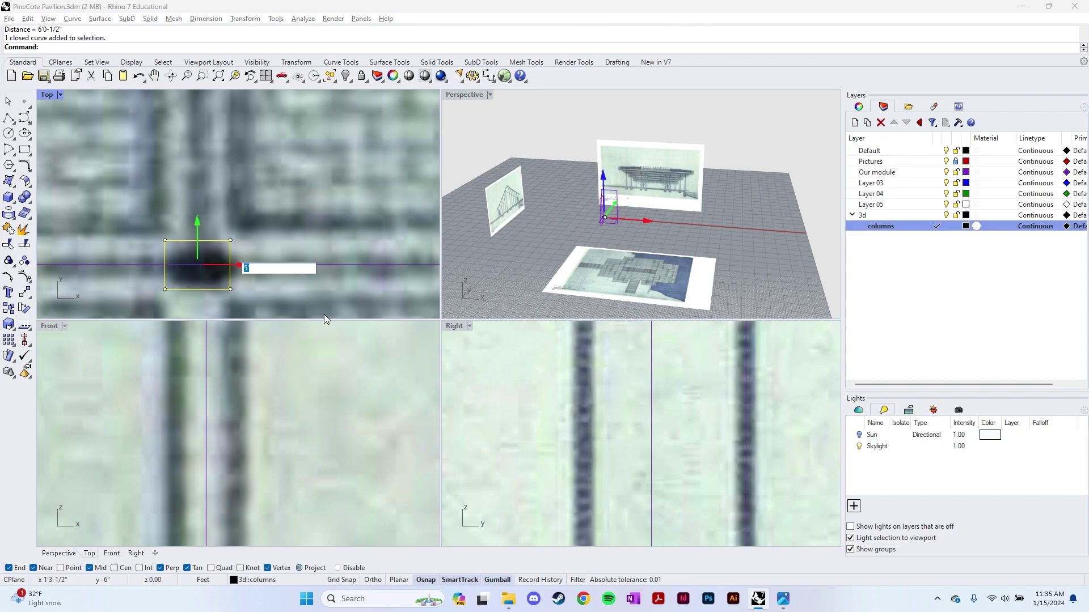
type("6")
type("\"")
key("Return")
scroll(311, 271, "down", 17)
scroll(391, 260, "up", 6)
right_click_drag(391, 257, 336, 251)
scroll(338, 265, "up", 4)
key("Escape")
scroll(294, 270, "up", 6)
scroll(294, 270, "down", 19)
scroll(292, 271, "up", 10)
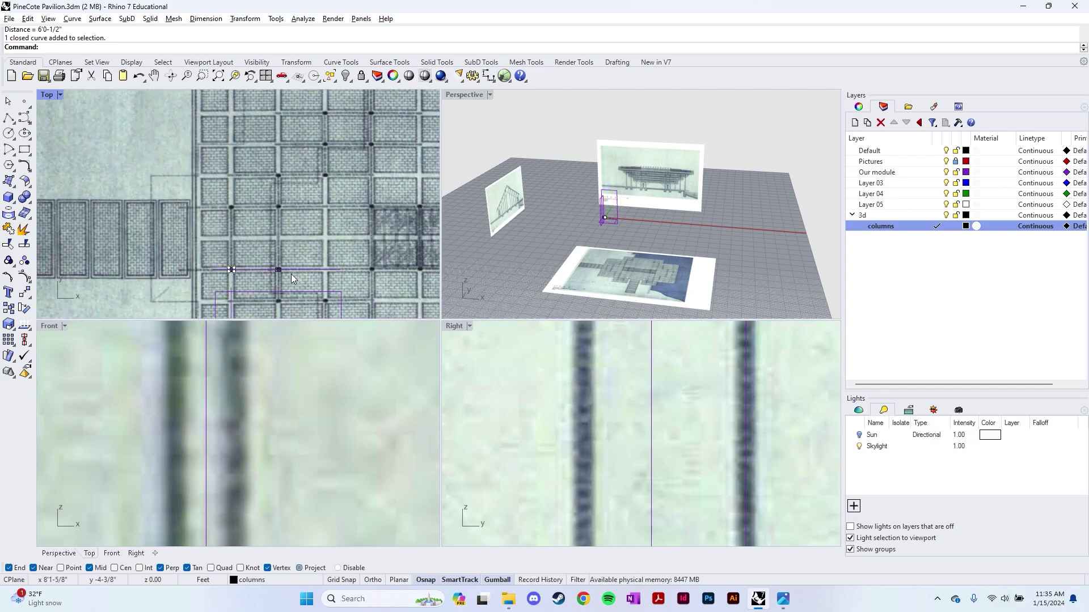
- Copy the second column rectangle -4' along the Y axis in the Top view and continue copying over the stepped column marks
left_click(276, 254)
left_click(262, 218)
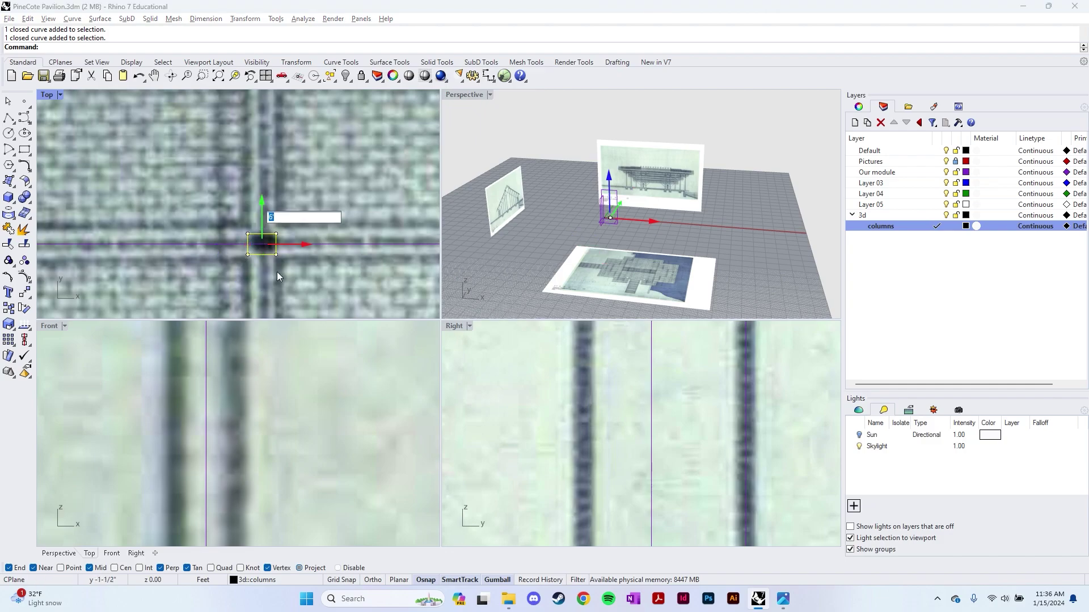
type("4")
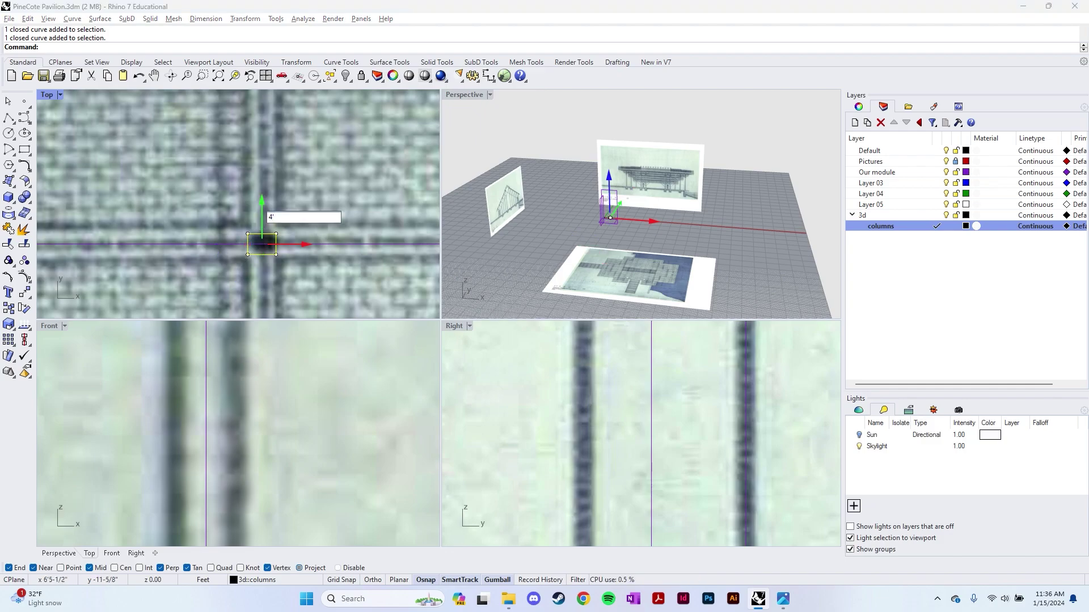
type("-4")
key("Return")
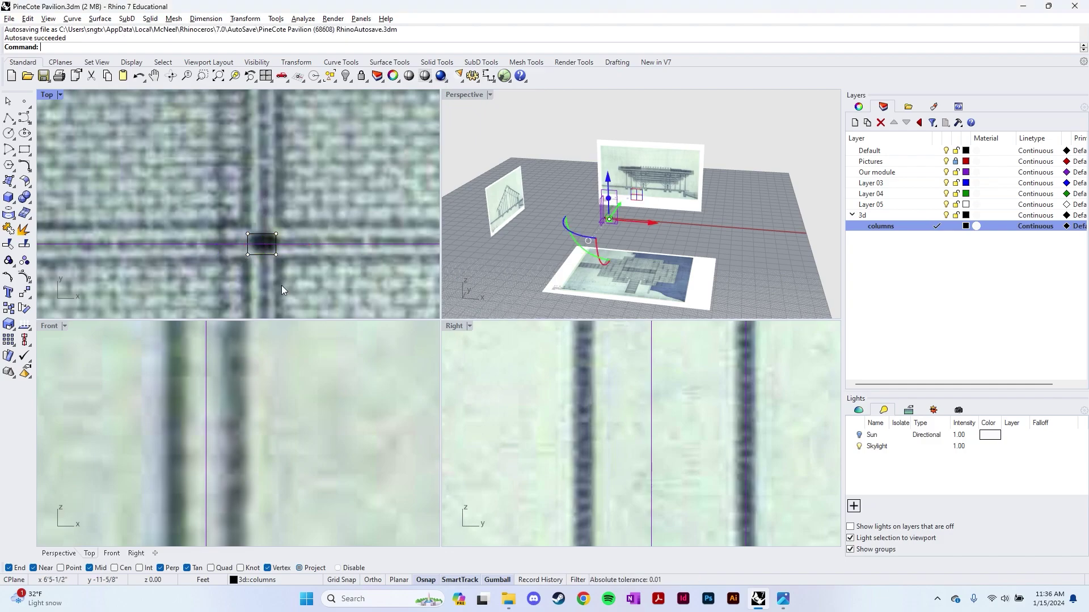
scroll(281, 285, "down", 6)
right_click_drag(292, 280, 306, 170)
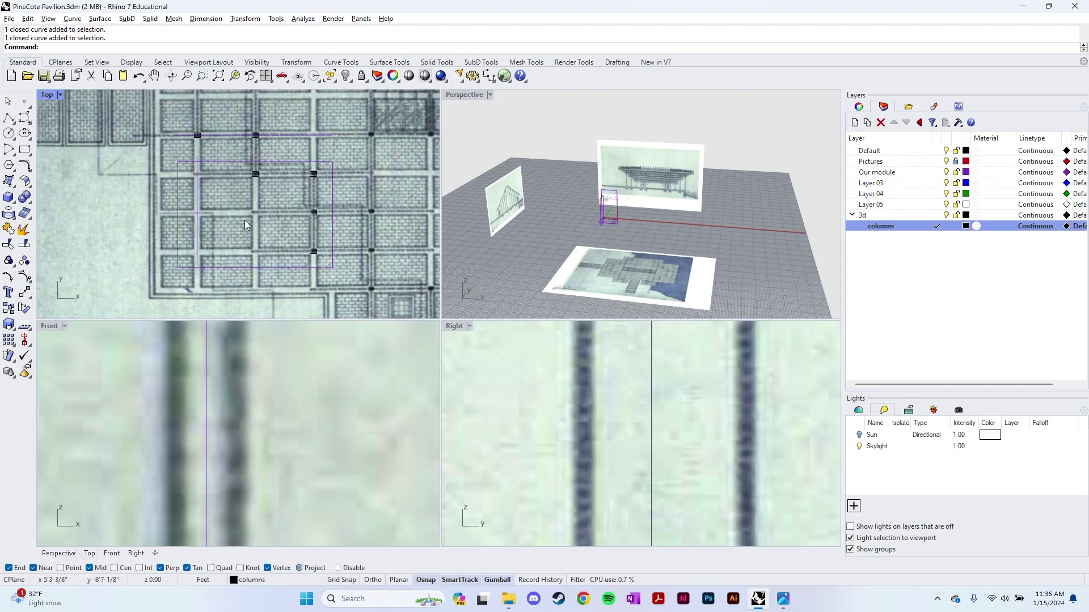
- Extrude the module's four column rectangles about 22.74 feet up past the roof slope in the Right view, with Solid and DeleteInput set to Yes
scroll(260, 187, "up", 10)
scroll(258, 187, "down", 6)
right_click_drag(253, 176, 222, 179)
left_click(222, 170)
left_click(311, 170, "shift")
left_click(311, 228, "shift")
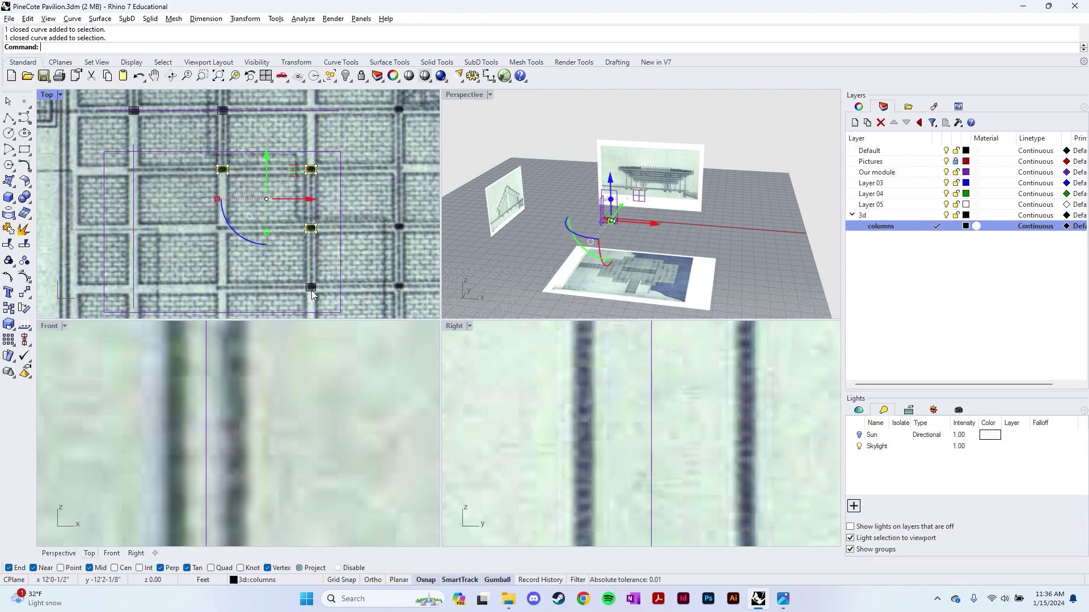
scroll(311, 291, "down", 5)
scroll(332, 365, "down", 6)
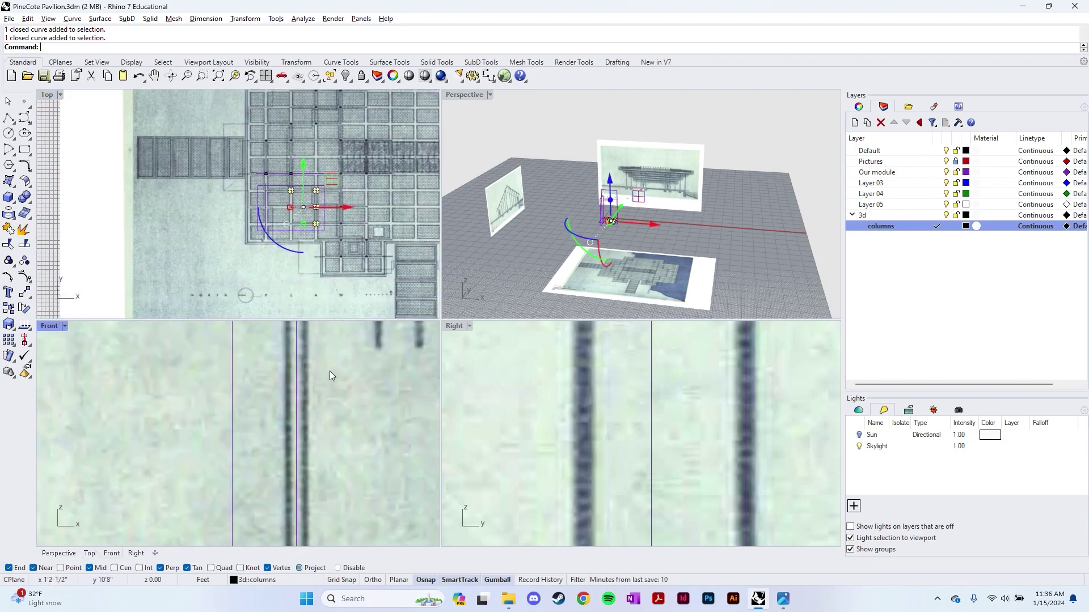
mouse_move(316, 386)
right_mouse_down()
mouse_move(224, 415)
mouse_move(257, 400)
right_mouse_up()
scroll(224, 416, "up", 5)
scroll(536, 396, "down", 12)
right_click_drag(530, 432, 572, 461)
scroll(574, 465, "up", 3)
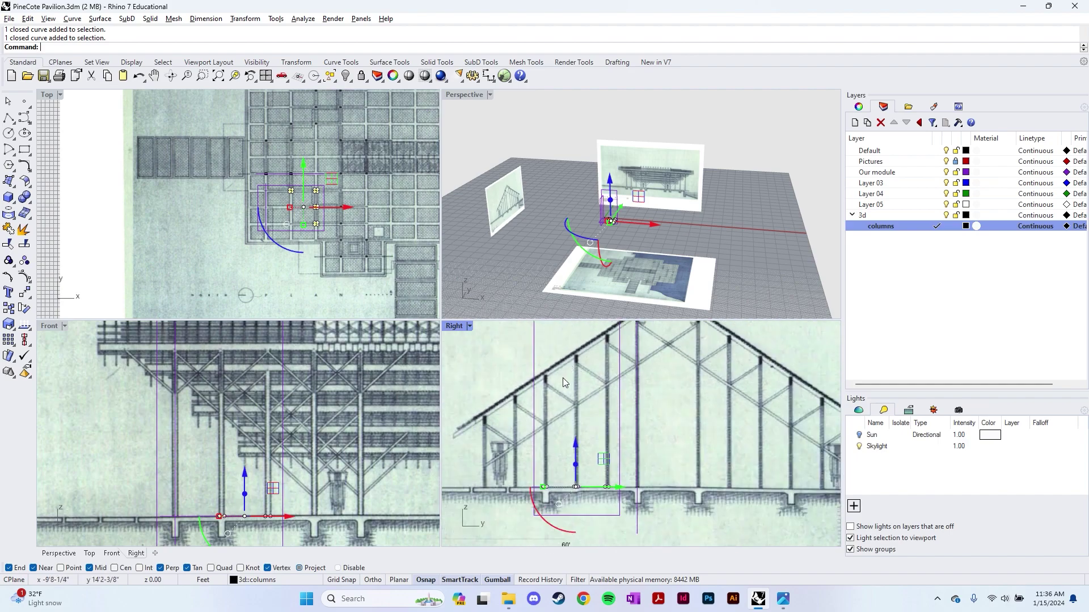
type("trudeCrf")
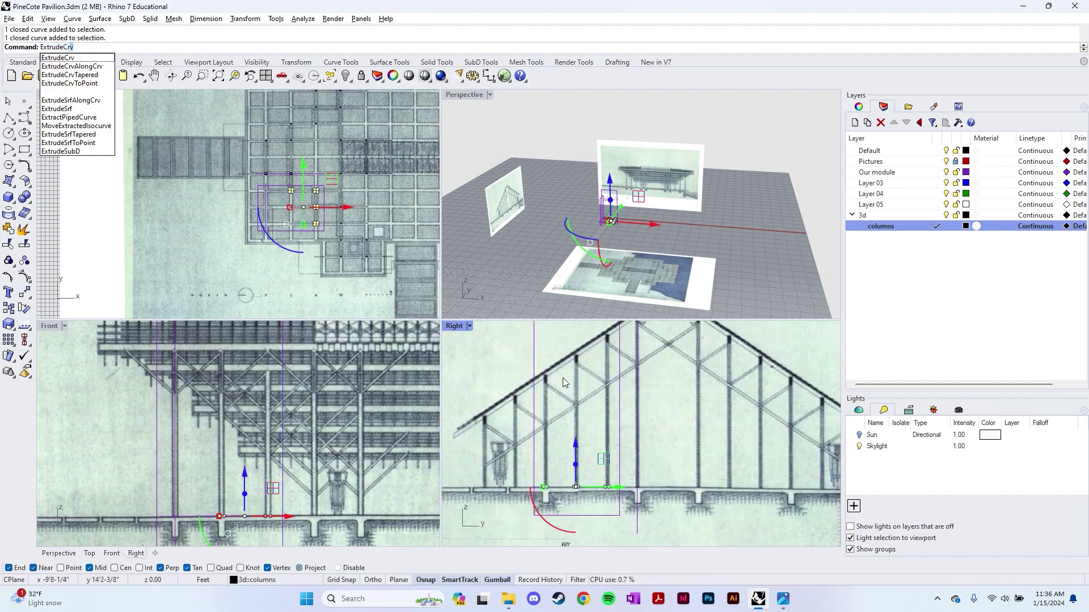
key("Return")
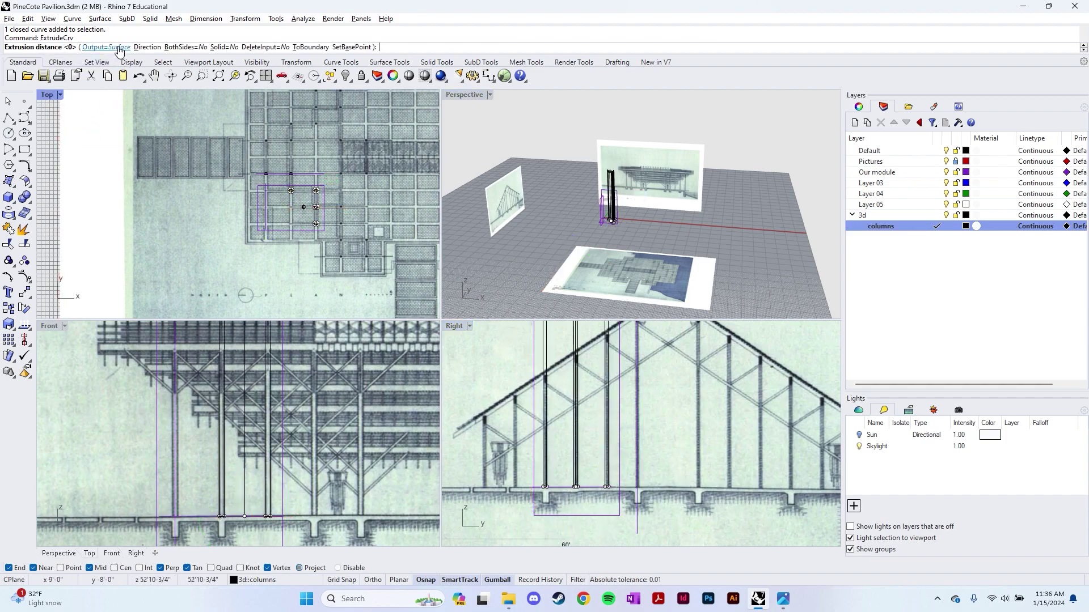
left_click(225, 47)
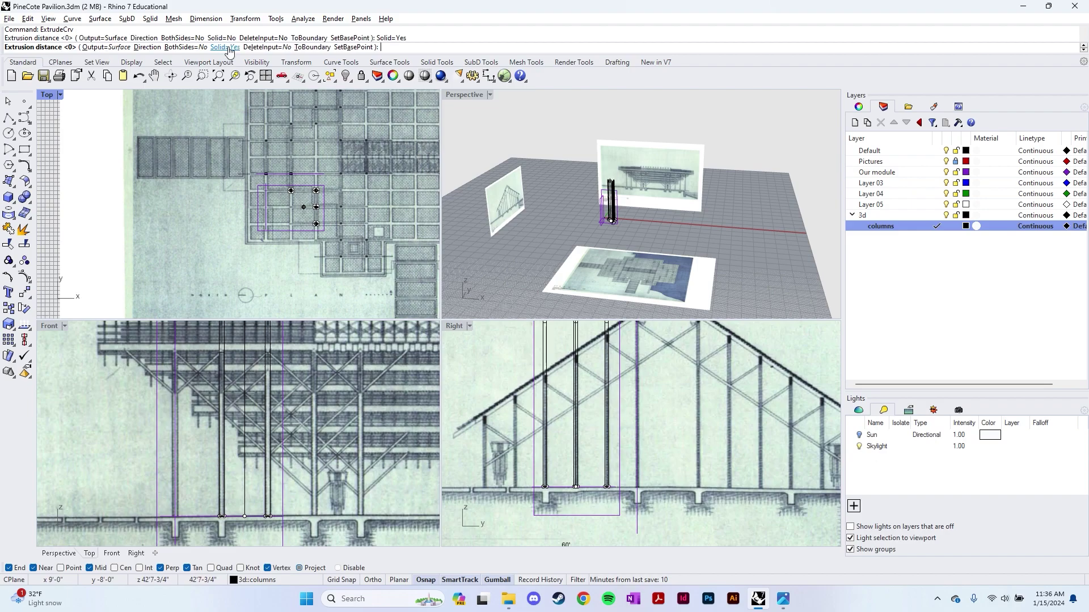
left_click(266, 47)
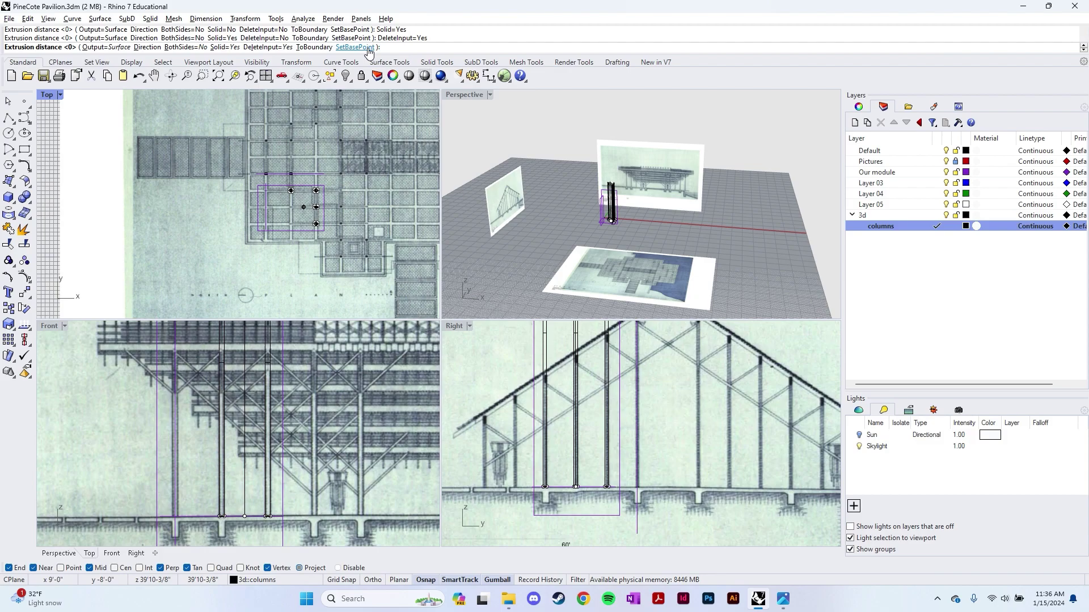
scroll(590, 448, "up", 3)
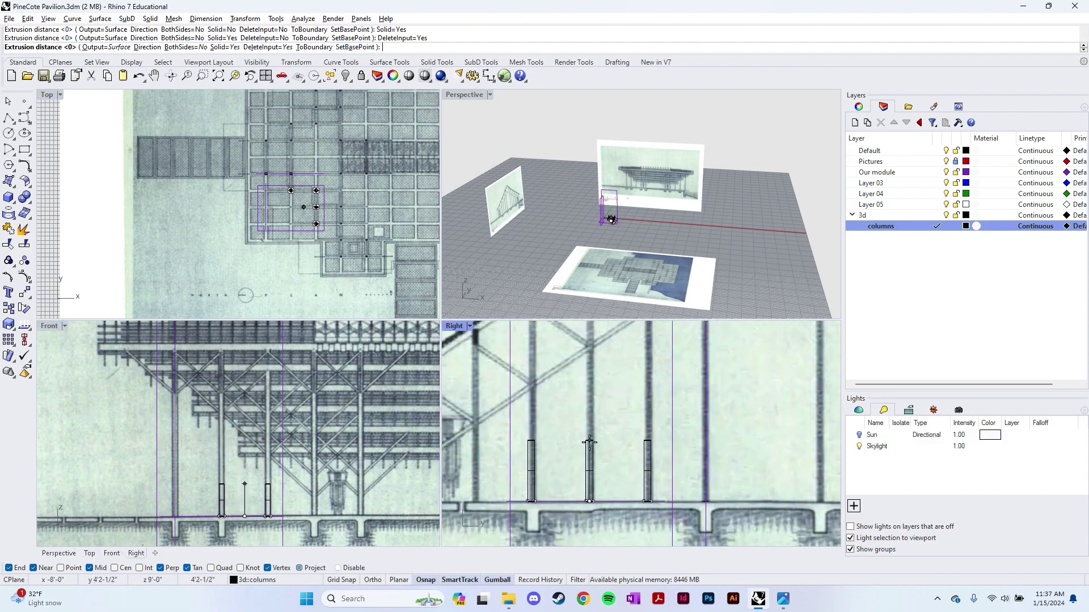
scroll(590, 442, "down", 3)
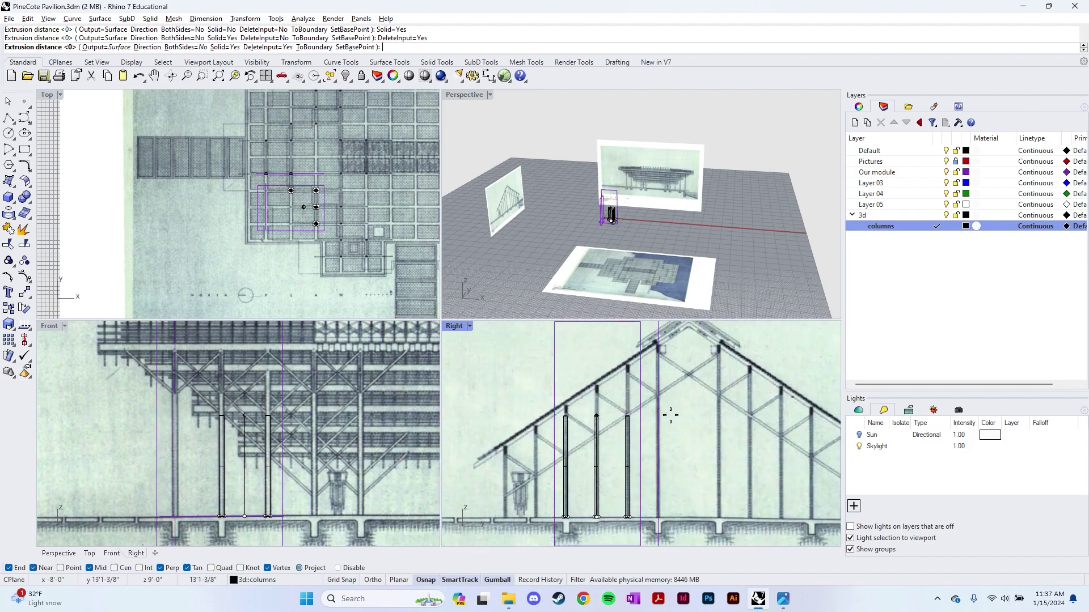
scroll(671, 416, "up", 4)
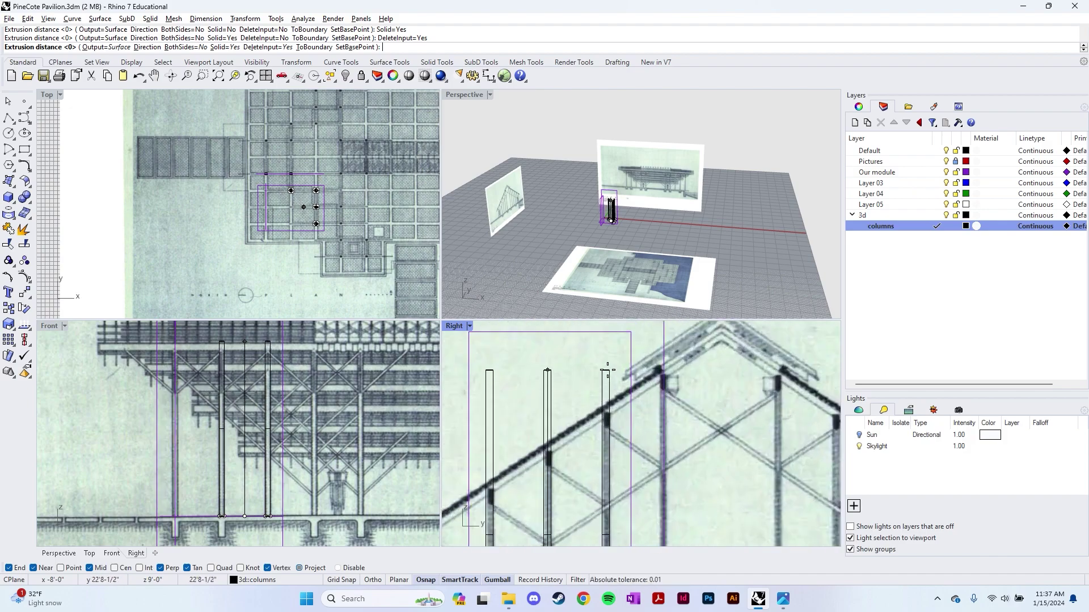
left_click(607, 370)
- Set the Right viewport to the Shaded display mode
scroll(559, 435, "down", 3)
scroll(584, 446, "up", 3)
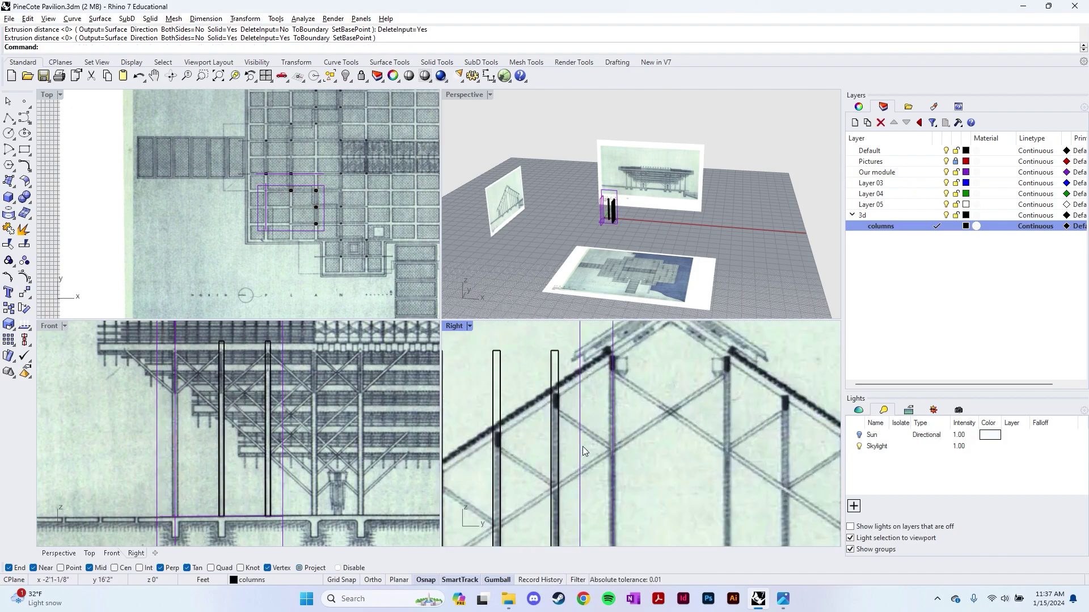
scroll(583, 447, "down", 3)
scroll(591, 383, "up", 5)
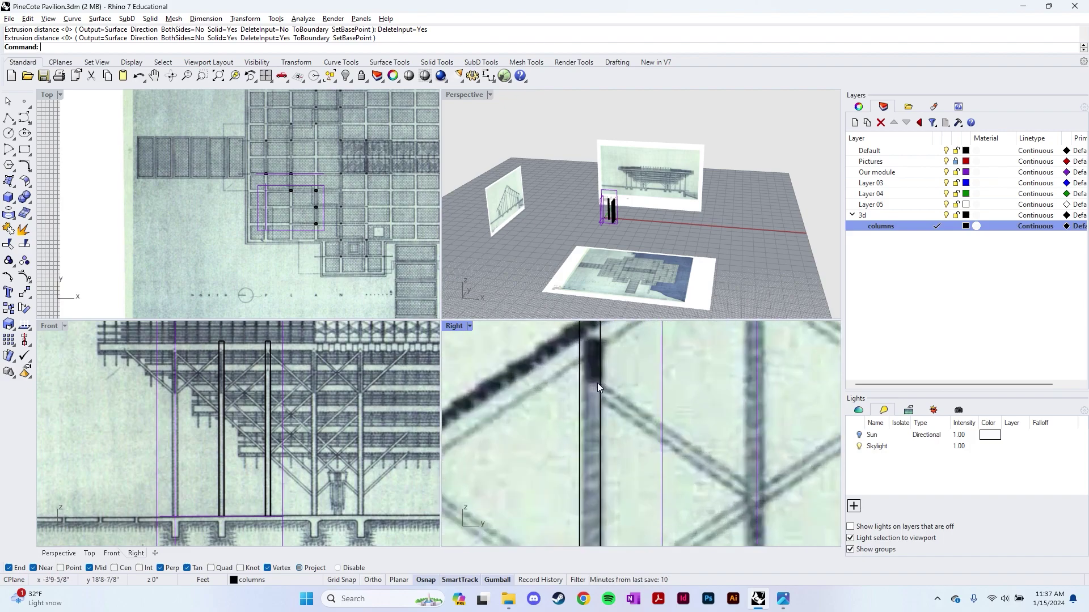
scroll(596, 383, "down", 5)
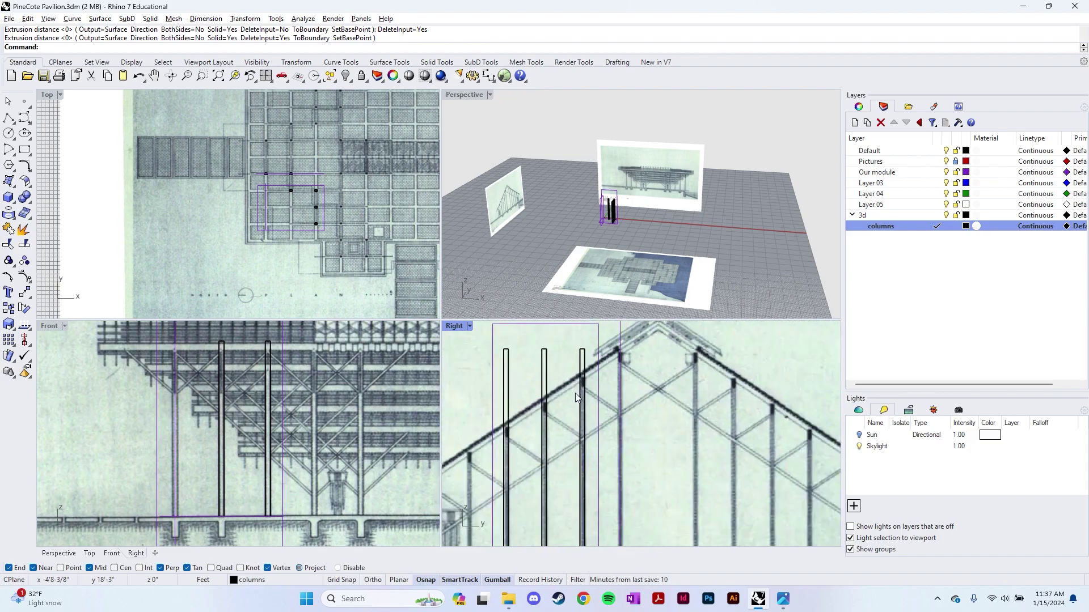
left_click(457, 326)
left_click(536, 208)
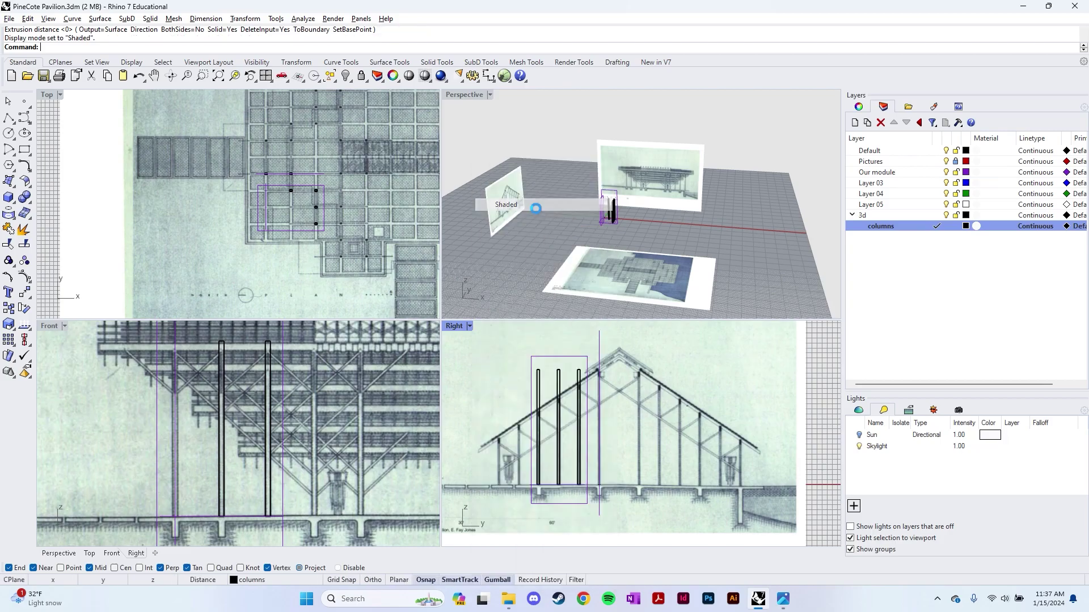
- Set the Perspective viewport to Shaded display, with the view close on the columns
scroll(567, 405, "up", 12)
scroll(568, 406, "down", 3)
right_click_drag(641, 220, 581, 201)
scroll(611, 231, "up", 10)
left_click(490, 96)
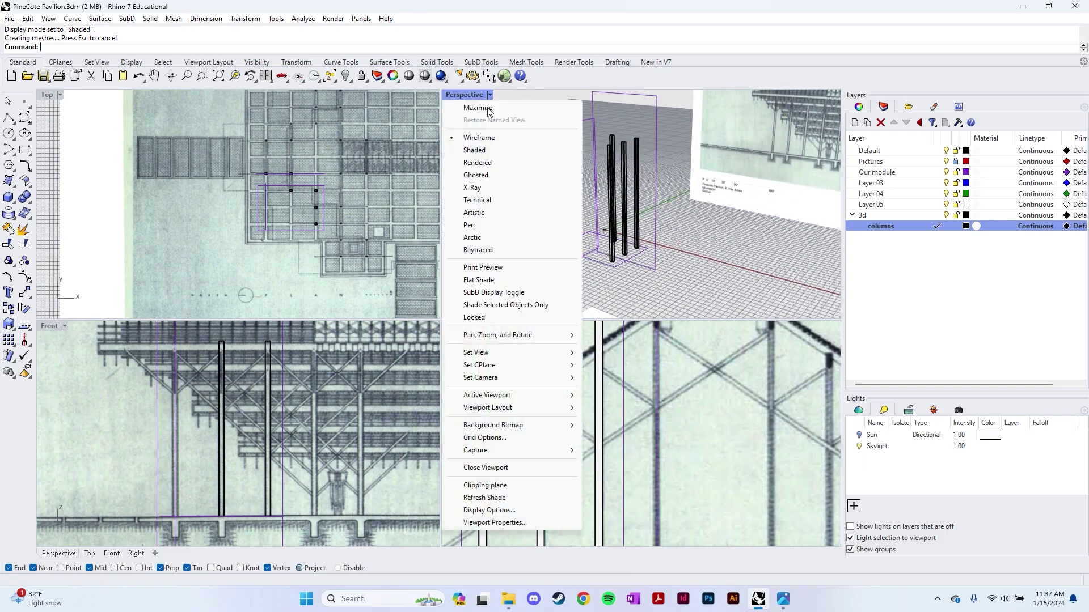
left_click(475, 149)
- Zoom to one extruded column in the Perspective view, deselect it, and undo the column extrusion
mouse_move(652, 174)
right_mouse_down()
mouse_move(685, 216)
mouse_move(453, 210)
mouse_move(499, 204)
mouse_move(568, 225)
right_mouse_up()
left_click(590, 202)
key("Return")
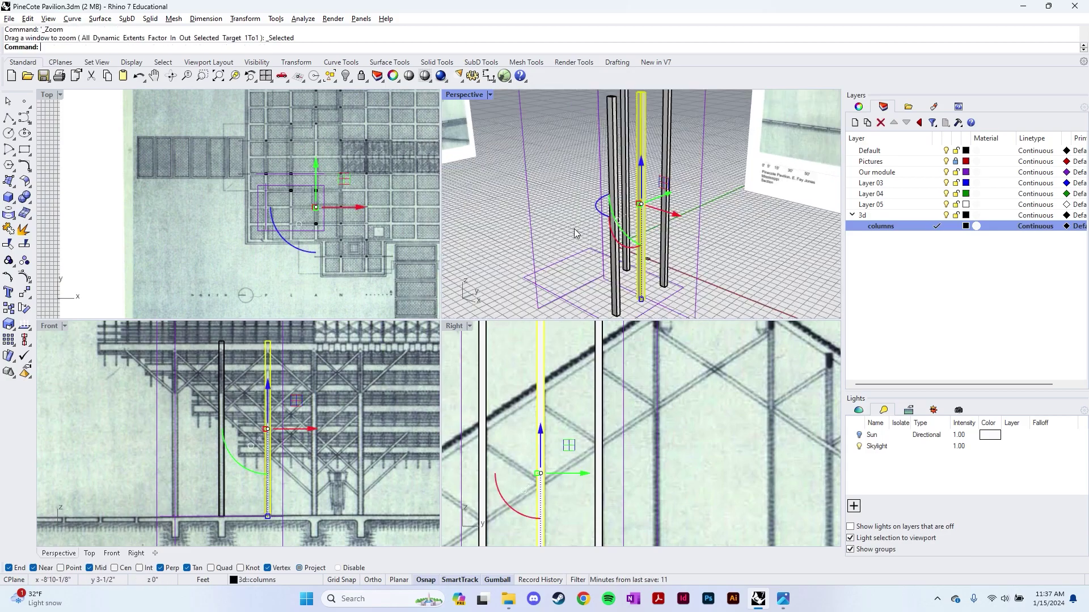
left_click(561, 231)
scroll(562, 232, "down", 5)
mouse_move(561, 231)
right_mouse_down()
mouse_move(584, 228)
mouse_move(565, 203)
mouse_move(698, 196)
mouse_move(689, 236)
mouse_move(621, 241)
mouse_move(557, 206)
mouse_move(567, 215)
right_mouse_up()
scroll(584, 228, "up", 4)
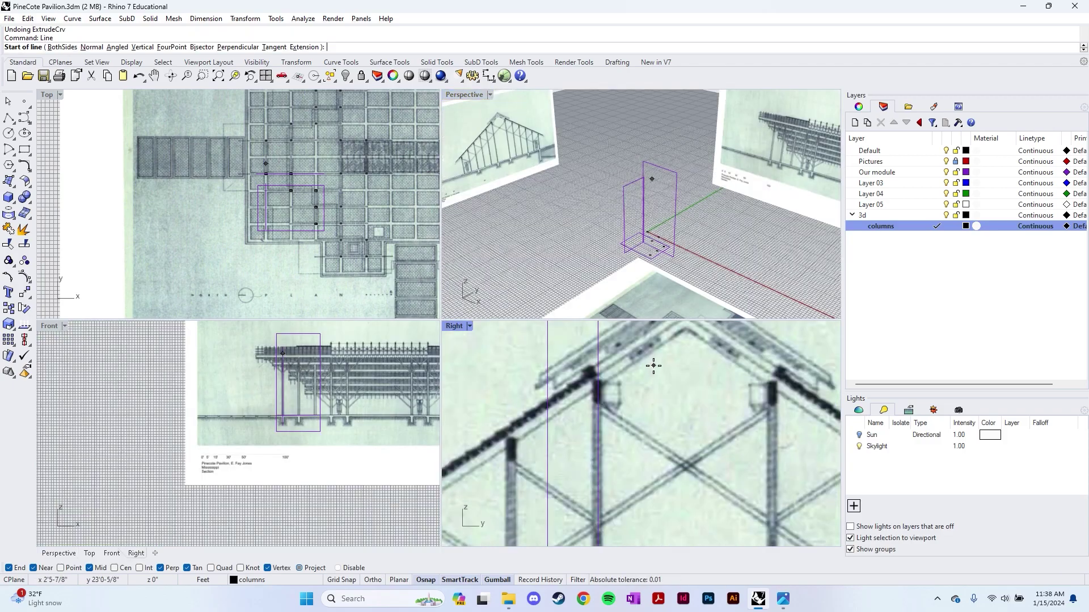
left_click(653, 366)
scroll(654, 366, "down", 3)
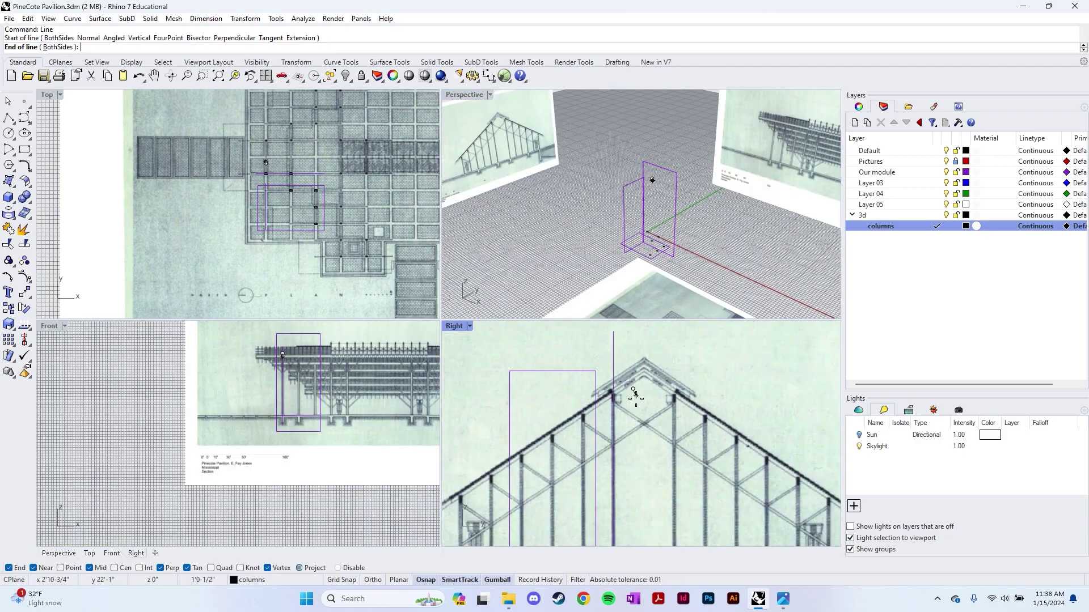
scroll(533, 443, "up", 4)
scroll(534, 443, "down", 6)
key("Escape")
- Draw a sloped line about 31.5 feet long in the Right view, tracing beneath the roof from the eave to below the ridge
scroll(544, 423, "up", 14)
key("space")
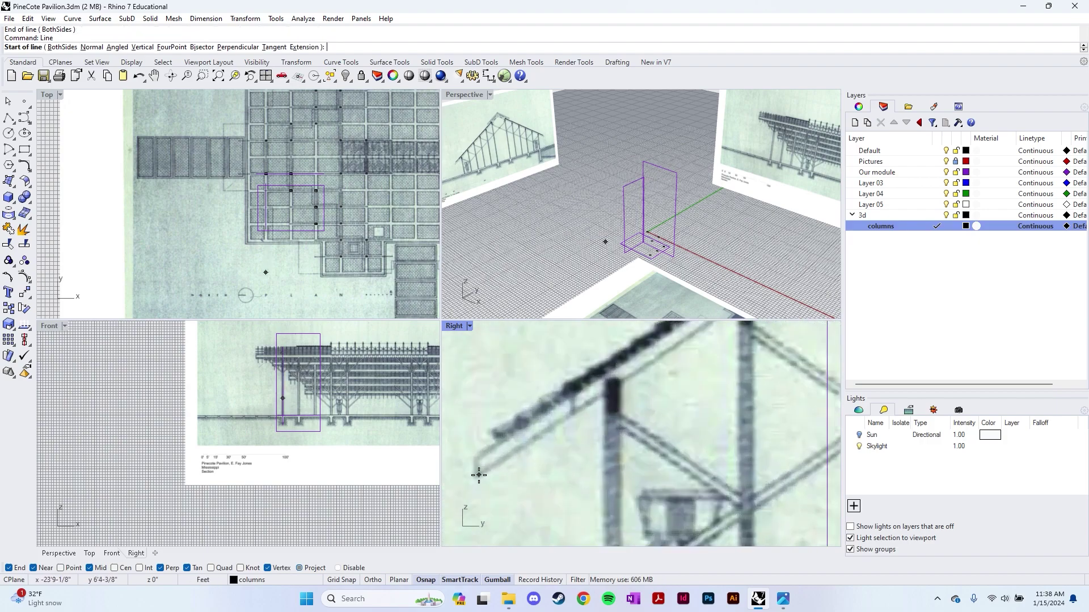
left_click(478, 475)
scroll(544, 431, "down", 3)
scroll(613, 377, "up", 5)
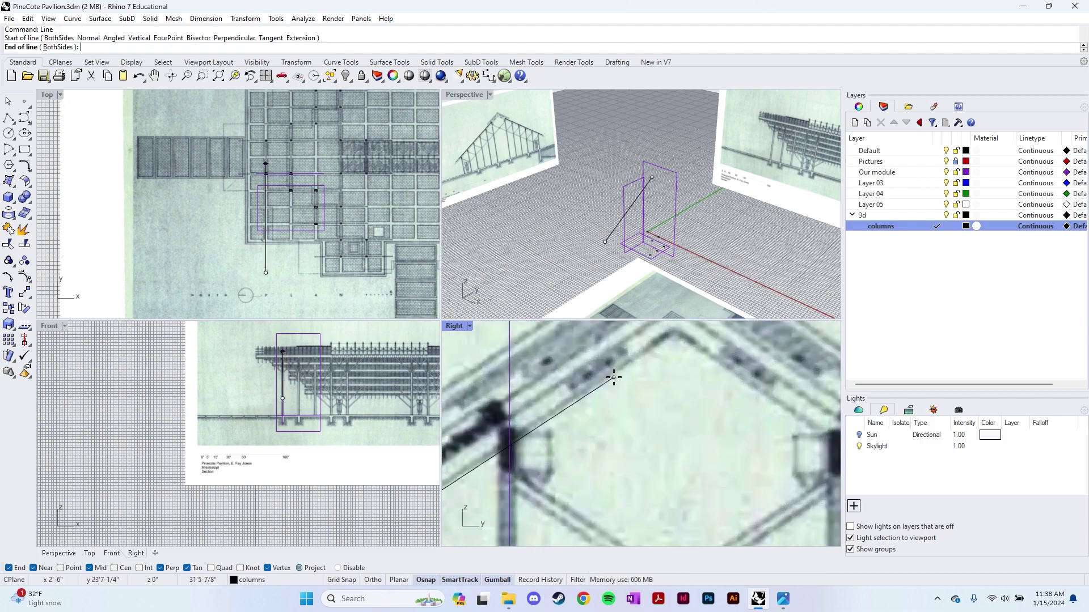
left_click(617, 366)
- Move the sloped roof line down about 5 3/4" in the Right view and deselect it
scroll(608, 392, "down", 11)
right_click_drag(477, 462, 585, 378)
scroll(584, 377, "up", 4)
left_click(598, 391)
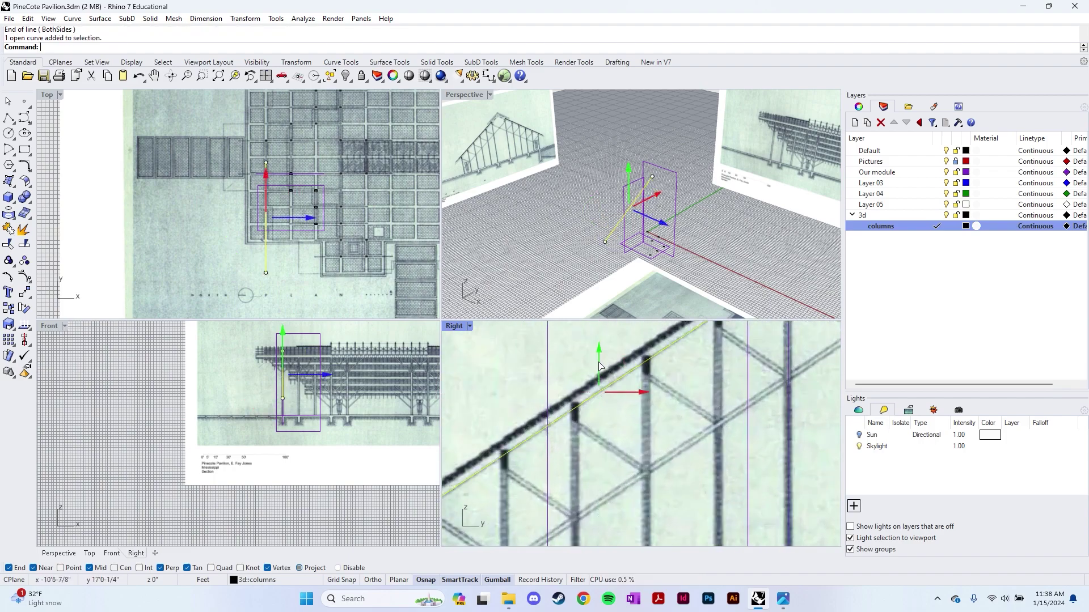
left_click_drag(600, 367, 600, 370)
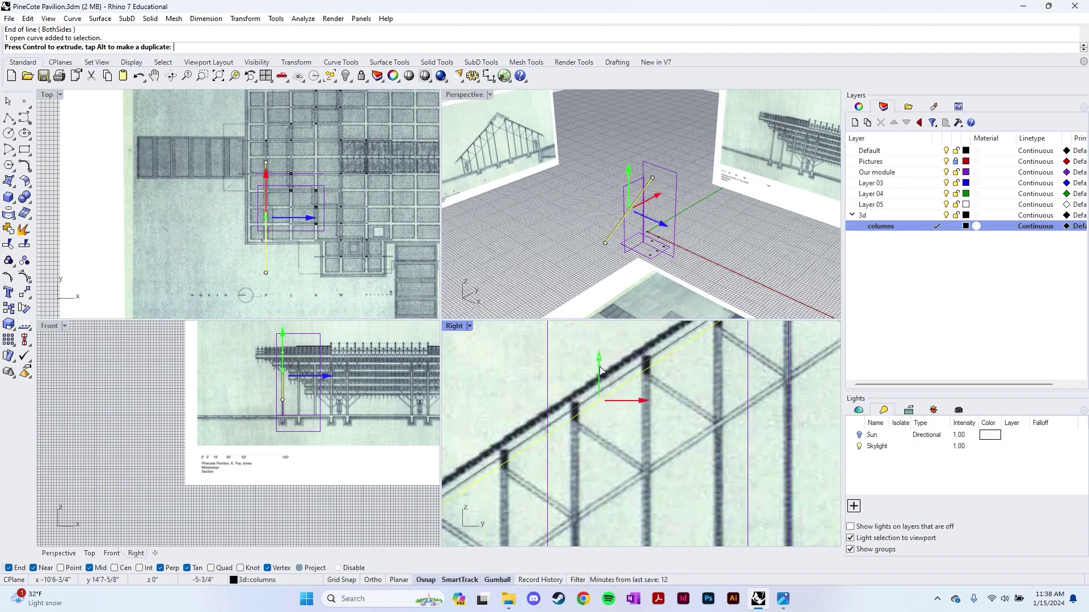
left_click_drag(600, 370, 601, 370)
scroll(567, 428, "up", 8)
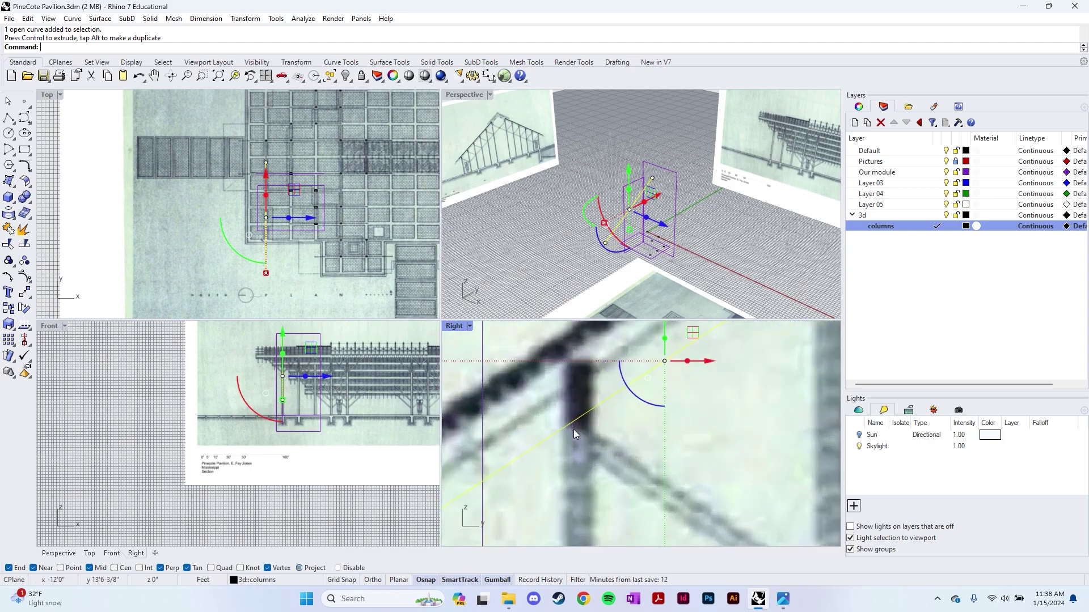
scroll(567, 423, "down", 10)
key("Escape")
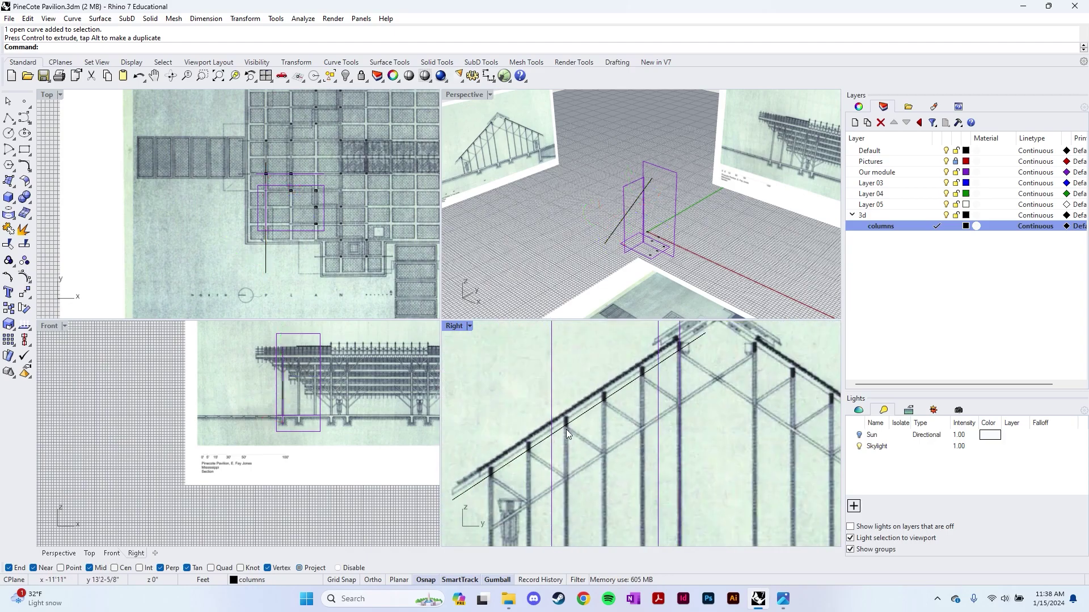
right_click_drag(606, 235, 649, 227)
scroll(647, 228, "up", 7)
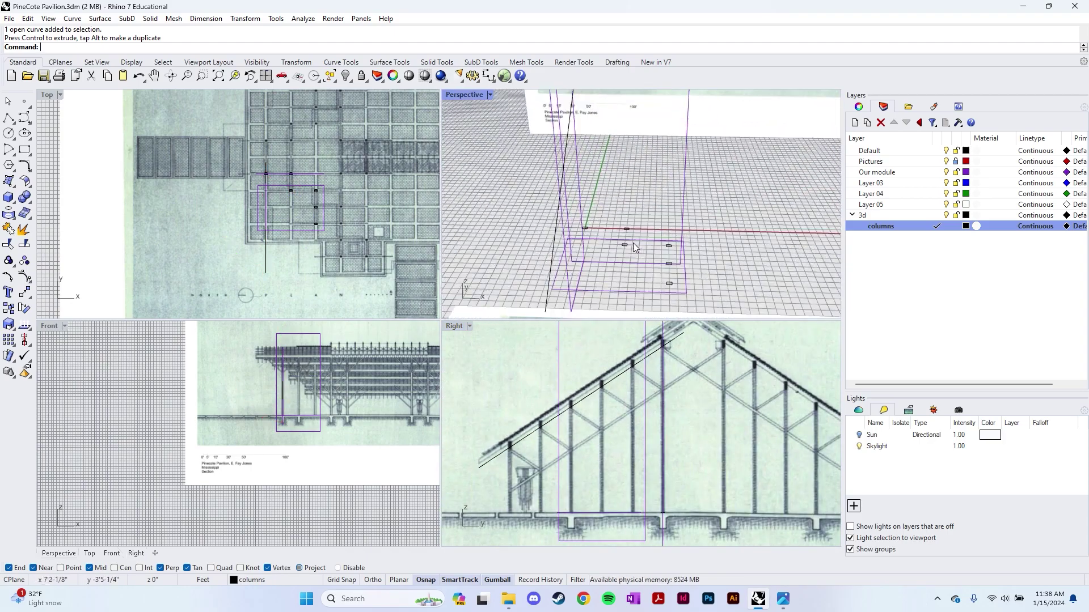
left_click(625, 246)
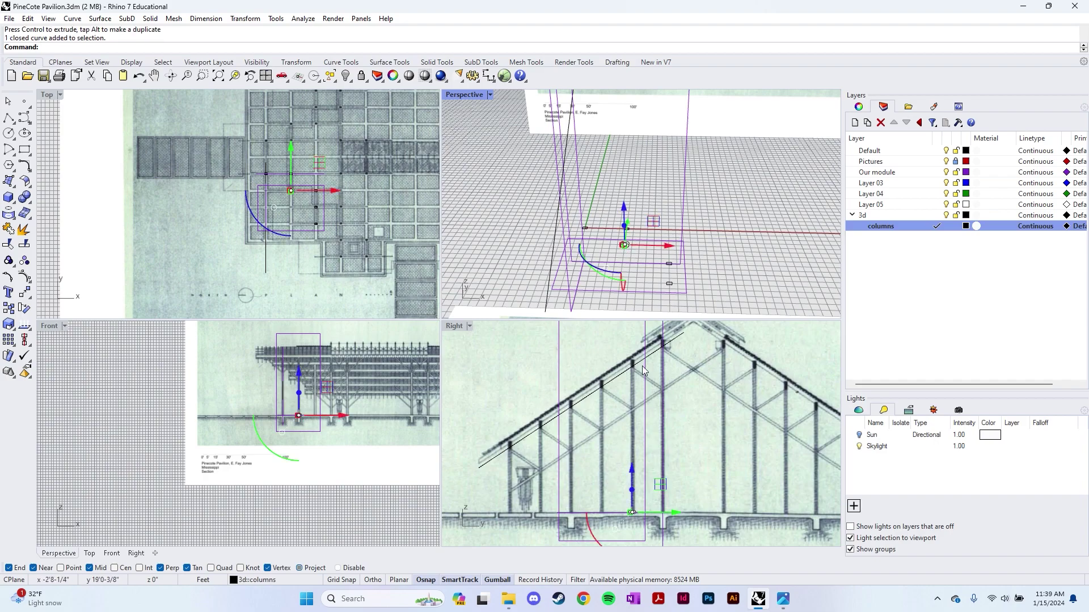
type("ExtrudeCrv")
key("Return")
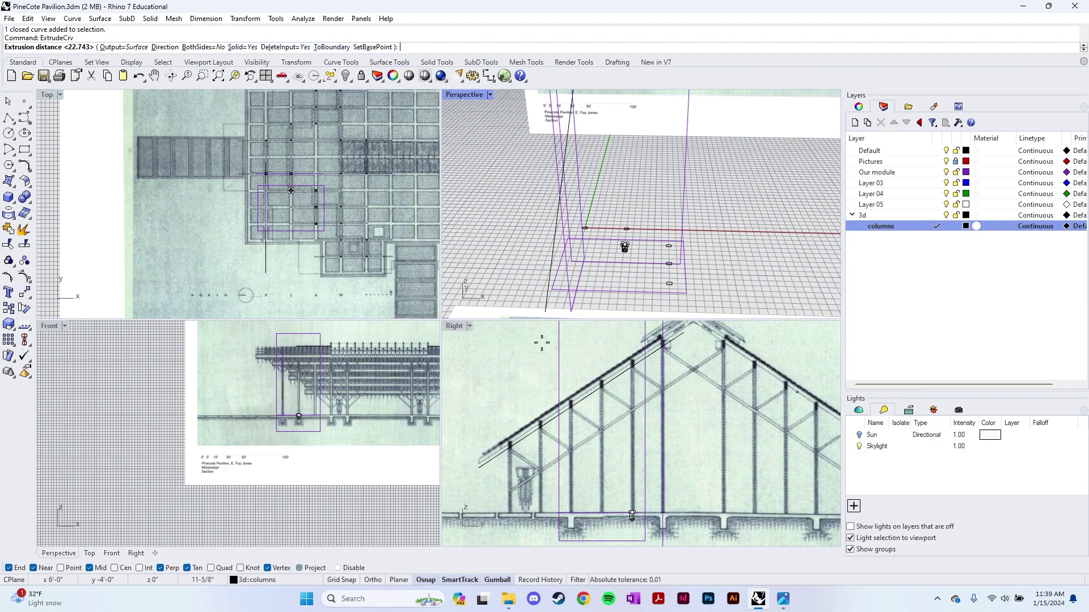
scroll(670, 447, "up", 6)
scroll(652, 448, "down", 8)
scroll(637, 432, "up", 13)
scroll(611, 406, "down", 6)
scroll(614, 400, "up", 4)
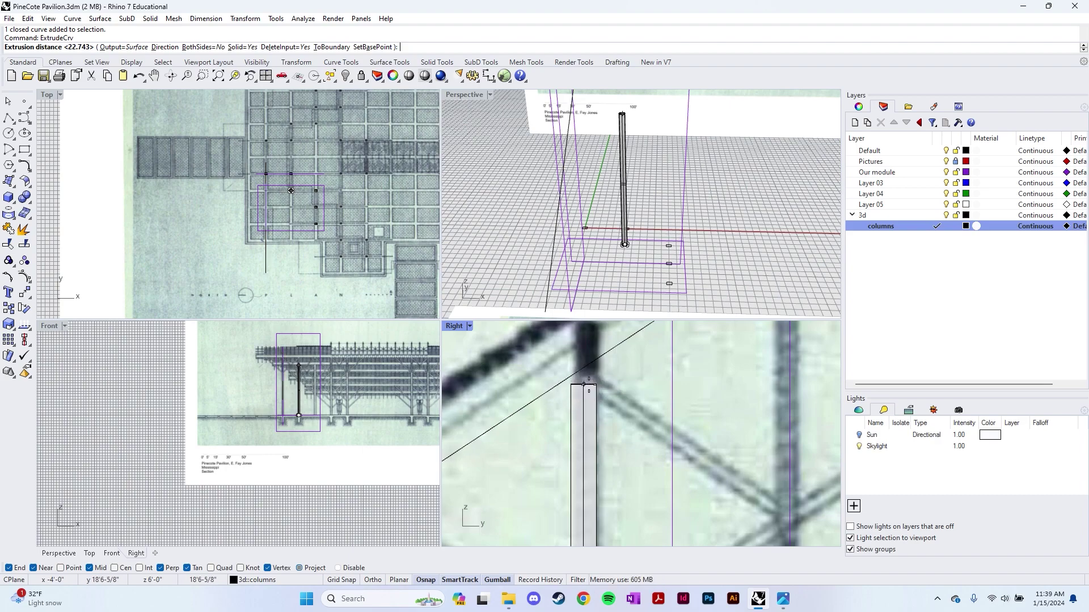
key("Escape")
- Draw a vertical line and a crossing horizontal line at the column-top brace joint in the Right view
scroll(586, 382, "down", 10)
left_click(585, 381)
scroll(492, 424, "up", 5)
right_click_drag(535, 402, 592, 374)
scroll(553, 387, "up", 8)
left_click_drag(562, 434, 562, 442)
right_click_drag(728, 379, 571, 397)
type("line")
key("Return")
left_click(499, 406)
left_click(722, 407, "shift")
- Move the sloped roof line onto the crossing of the vertical and horizontal lines using Intersection snap in the Right view, and save
scroll(565, 403, "up", 8)
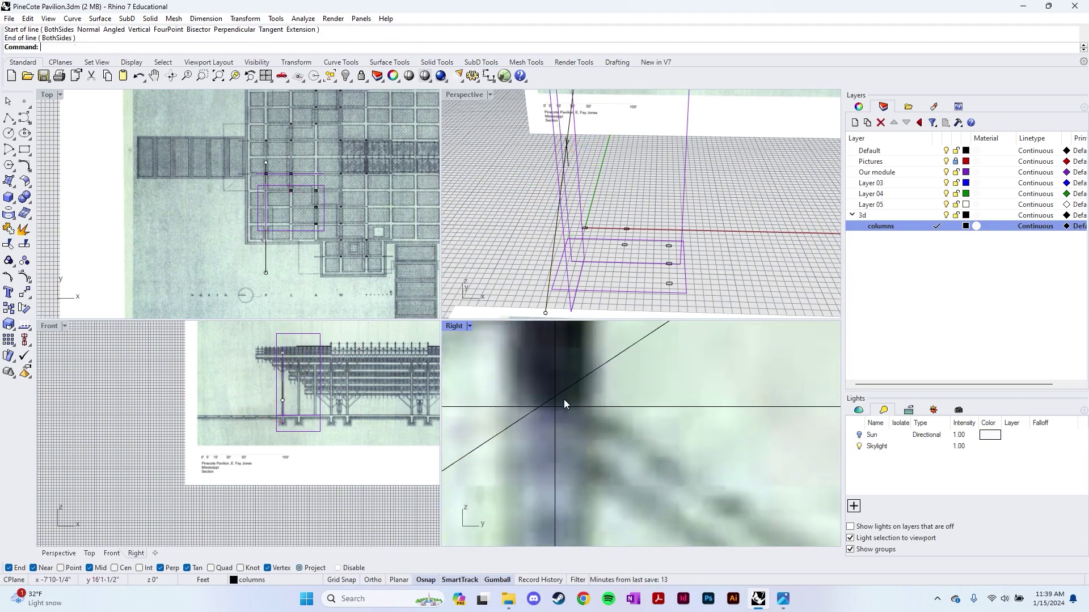
left_click(563, 403)
left_click(572, 431)
type("m")
key("Return")
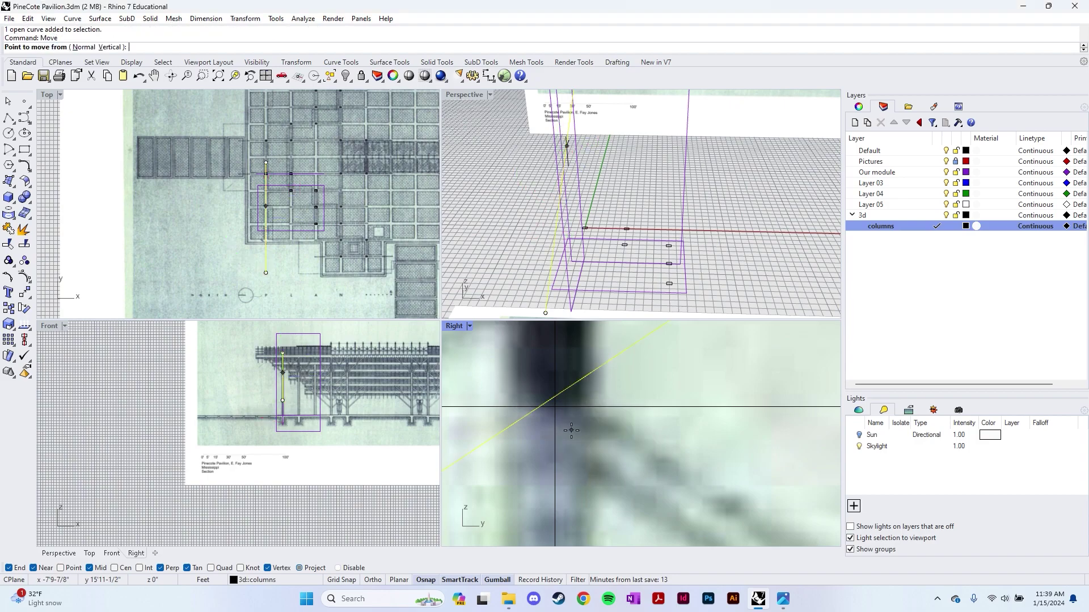
scroll(518, 411, "up", 10)
left_click(659, 370)
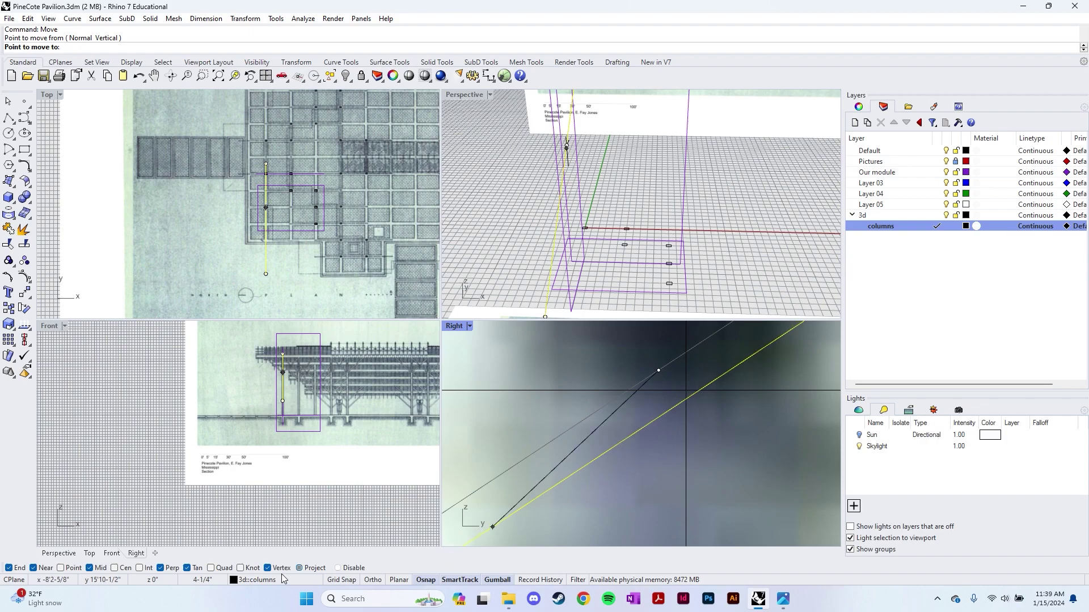
left_click(141, 569)
scroll(627, 426, "up", 2)
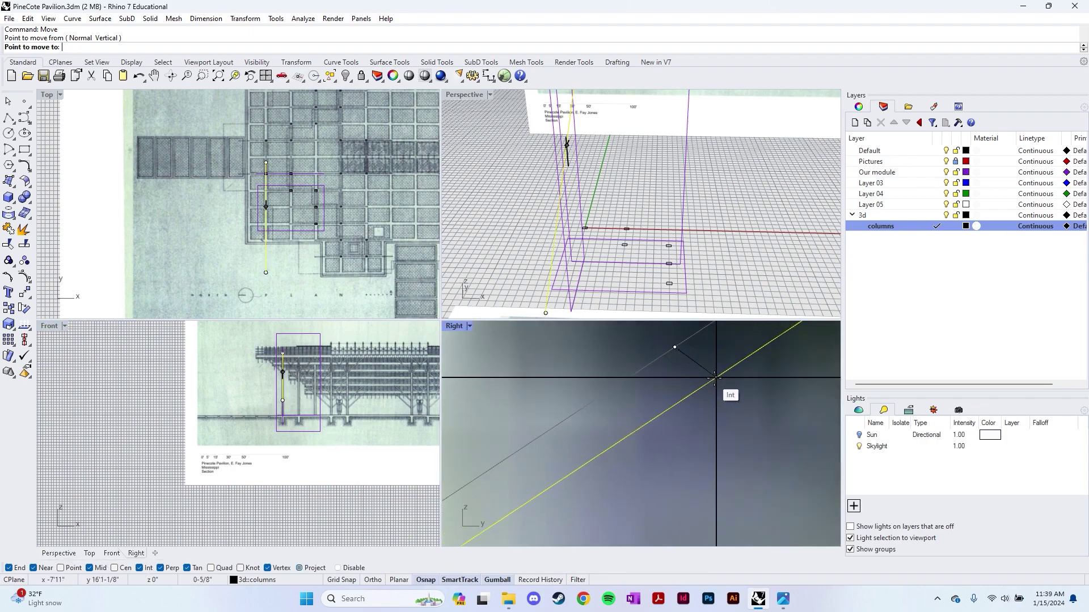
left_click(716, 379)
scroll(593, 399, "down", 3)
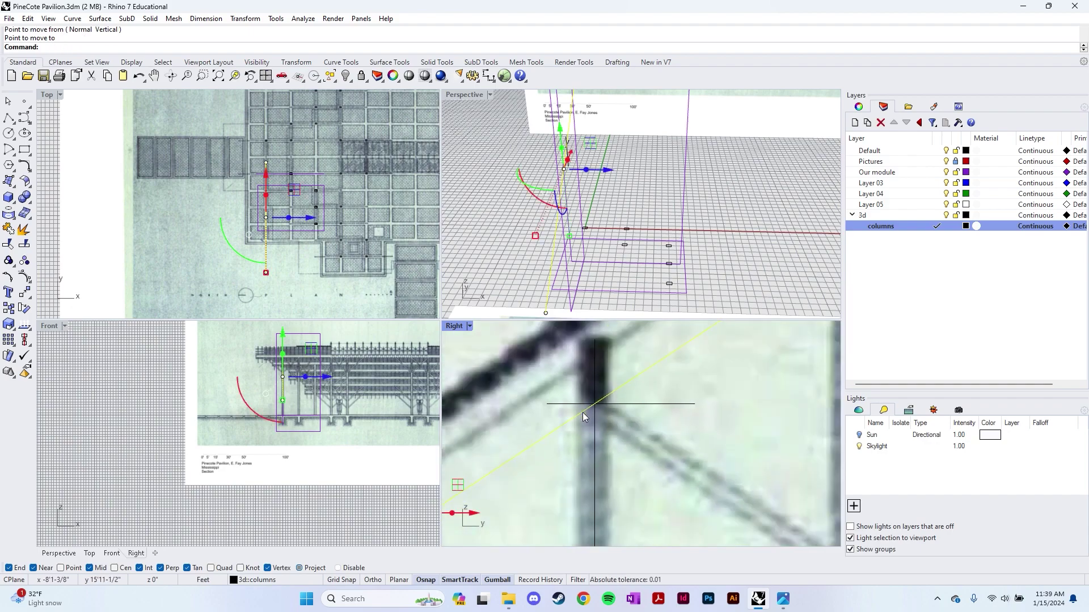
key("Escape")
key("ctrl+s")
scroll(537, 450, "down", 5)
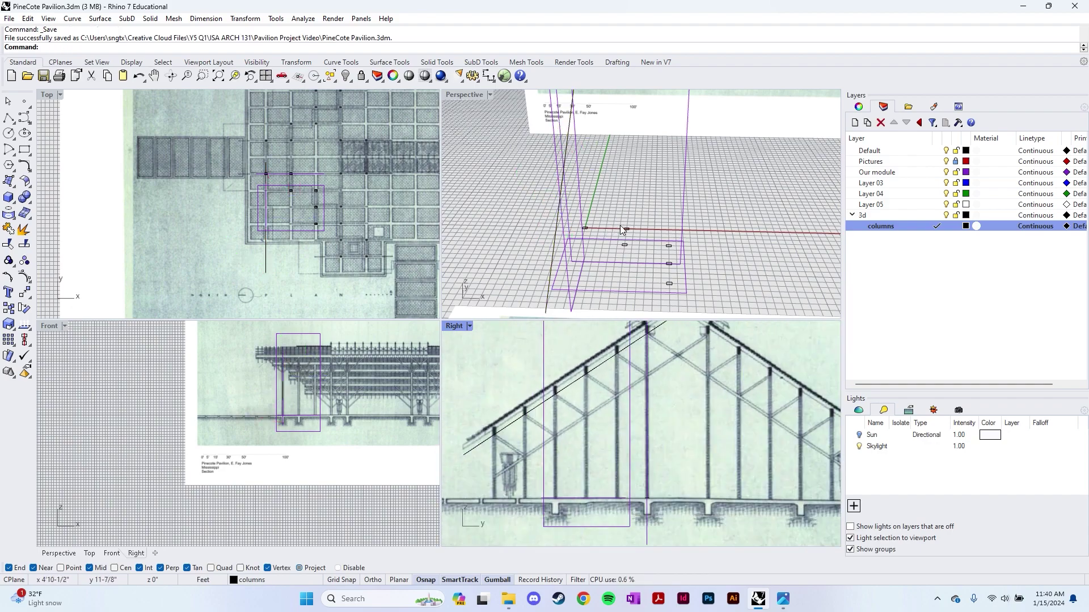
- Extrude the module's rearmost 6 by 8 inch column profile up to the sloped reference line in the Right view
scroll(622, 229, "up", 2)
left_click(626, 251)
type("ExtrudeCrv")
key("Return")
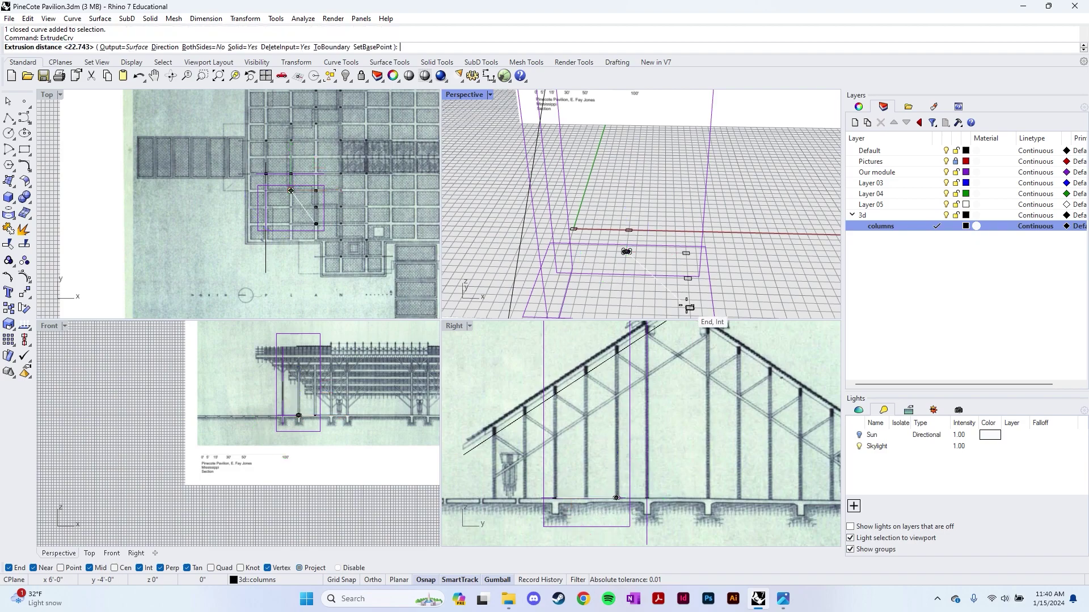
scroll(626, 387, "up", 5)
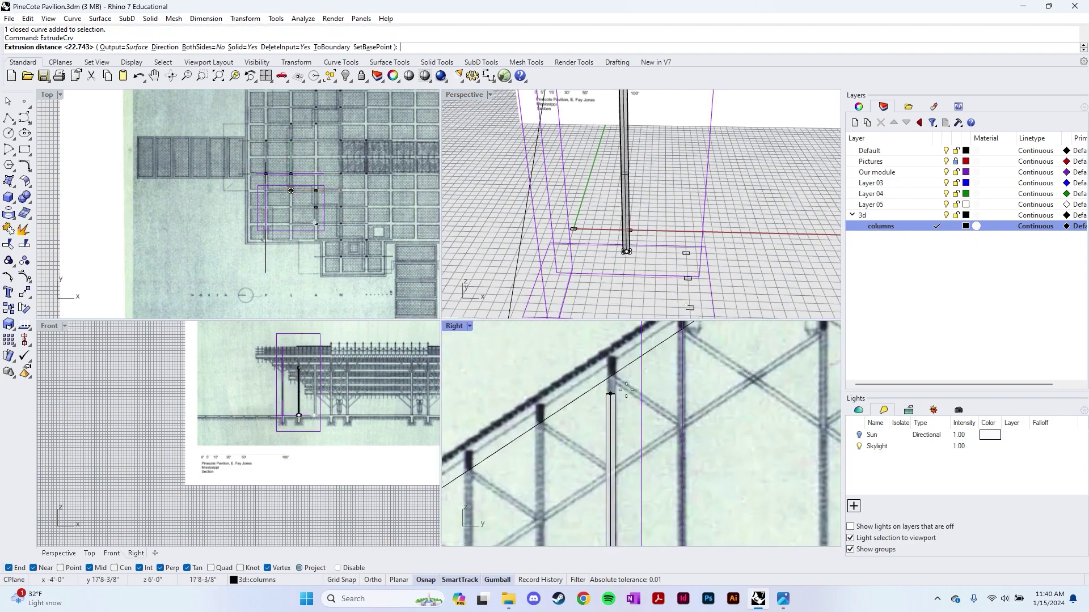
scroll(626, 387, "up", 5)
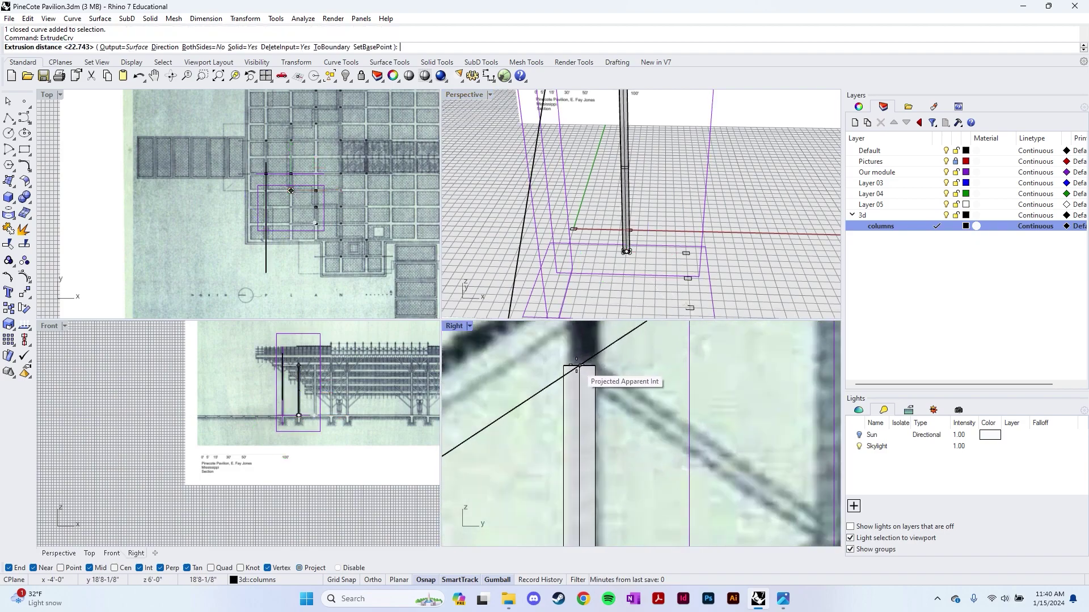
scroll(577, 366, "up", 2)
left_click(596, 368)
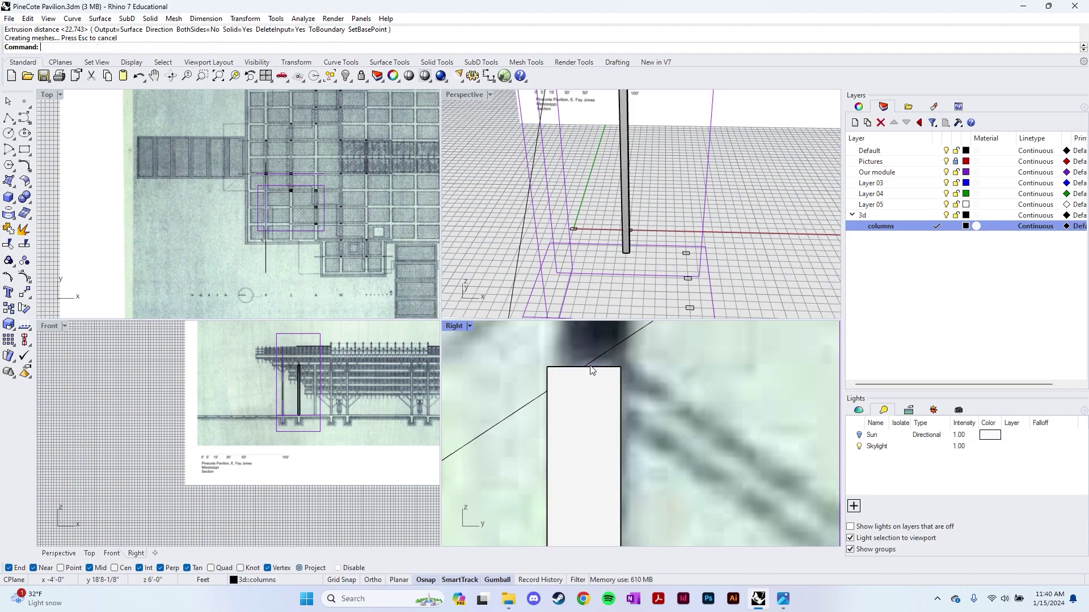
- Examine the extruded column against the section drawing in the Right view, from its top beneath the roof to its base
scroll(624, 374, "down", 5)
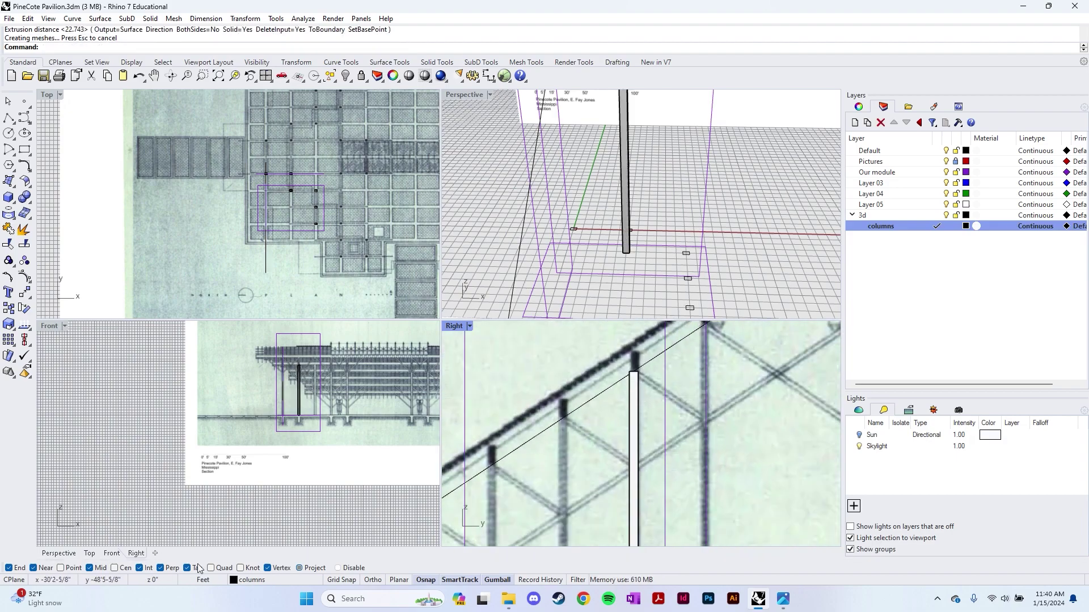
scroll(674, 348, "down", 6)
right_click_drag(700, 429, 587, 413)
scroll(562, 355, "up", 5)
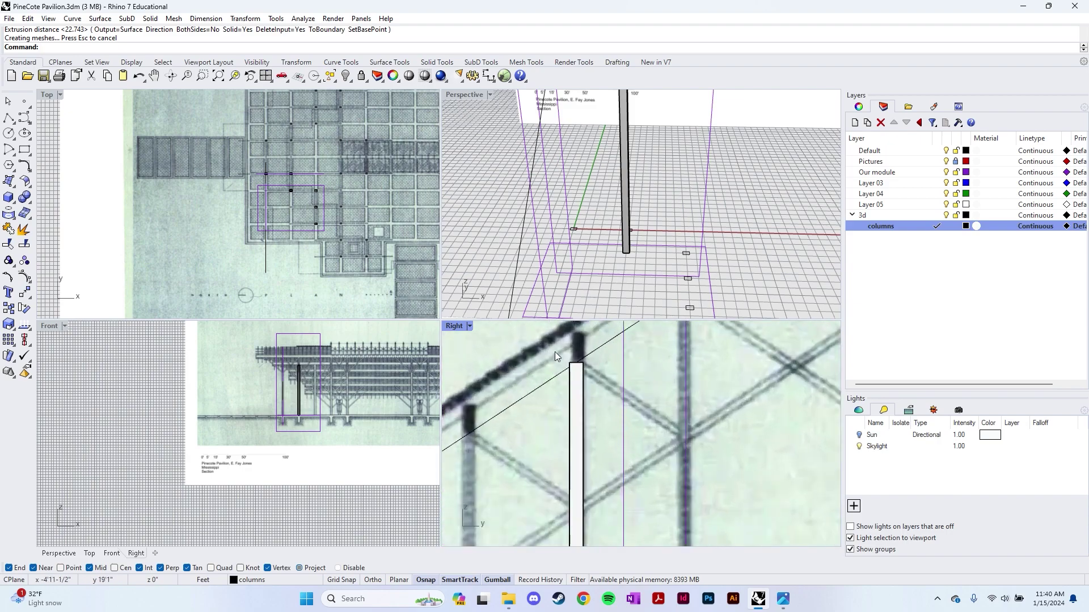
scroll(560, 387, "down", 1)
scroll(561, 388, "down", 5)
scroll(606, 465, "up", 10)
scroll(587, 436, "down", 3)
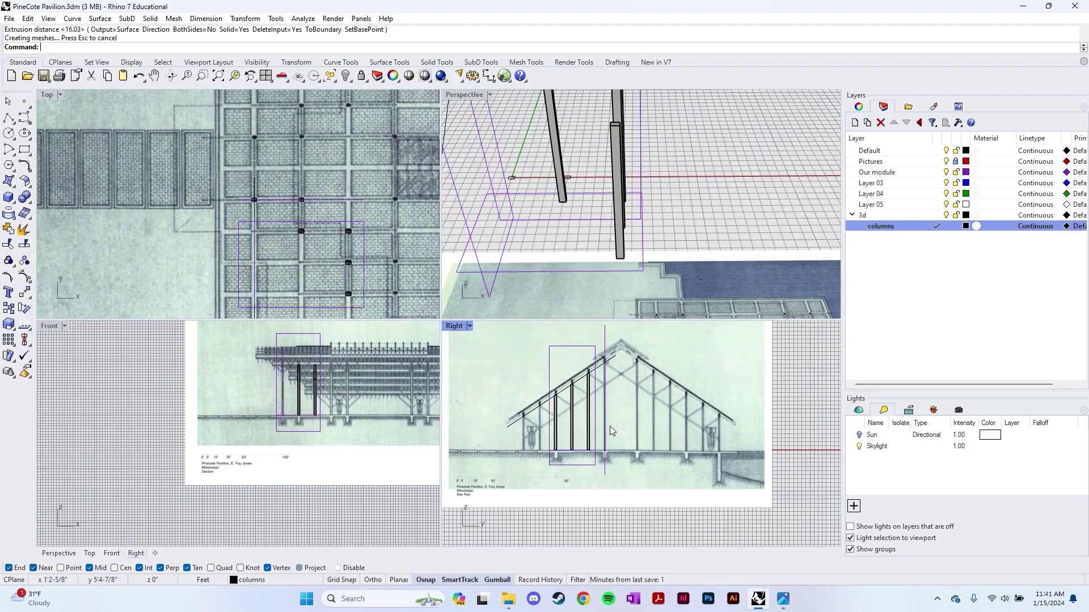
scroll(576, 363, "up", 3)
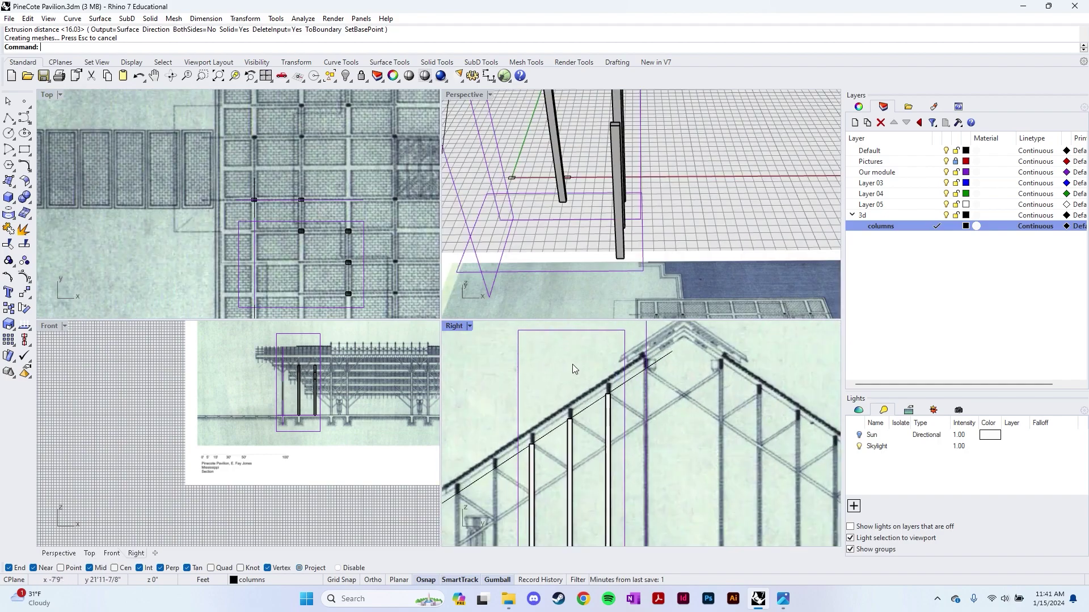
- Orbit the Perspective view around the four extruded columns down to a low angle, and save the file
right_click_drag(762, 231, 693, 220)
key("ctrl+s")
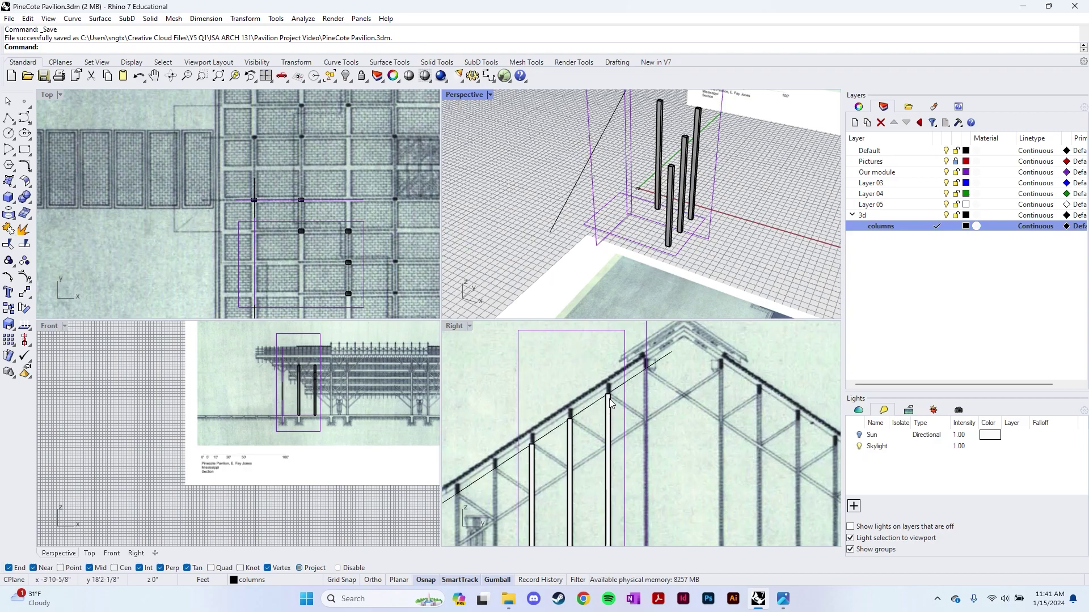
right_click_drag(640, 227, 790, 232)
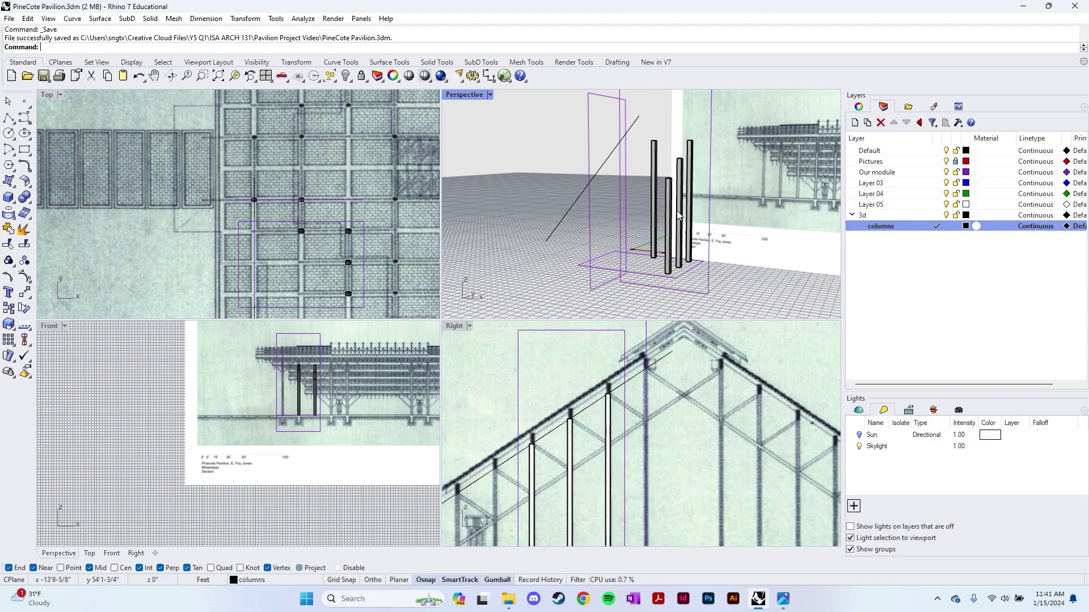
- Select the sloped roof line and create a layer named "guide lines" nested under the columns layer
left_click(593, 182)
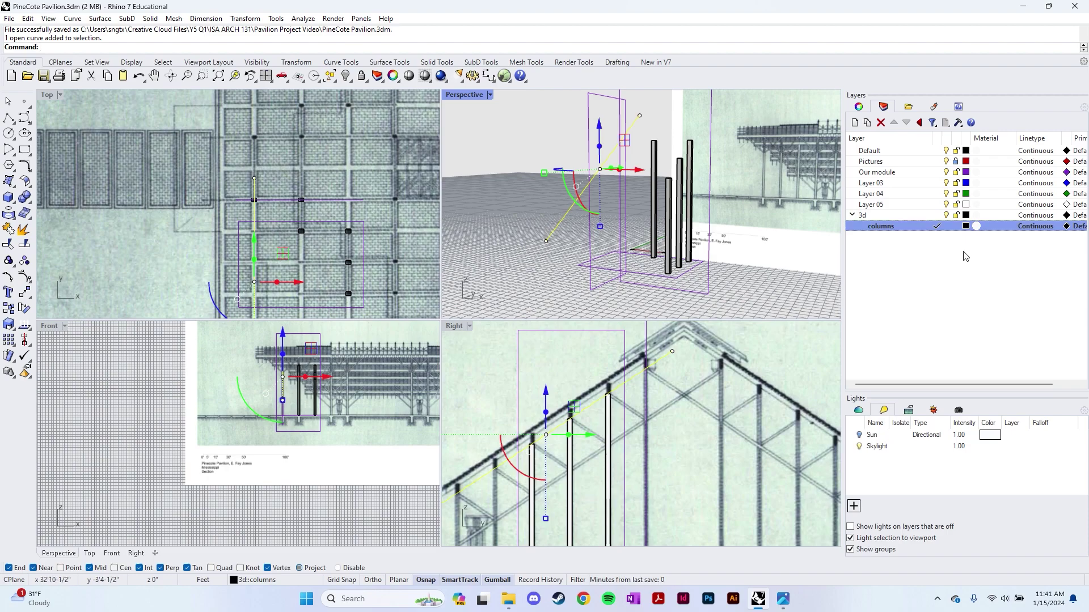
left_click(928, 262)
left_click(855, 123)
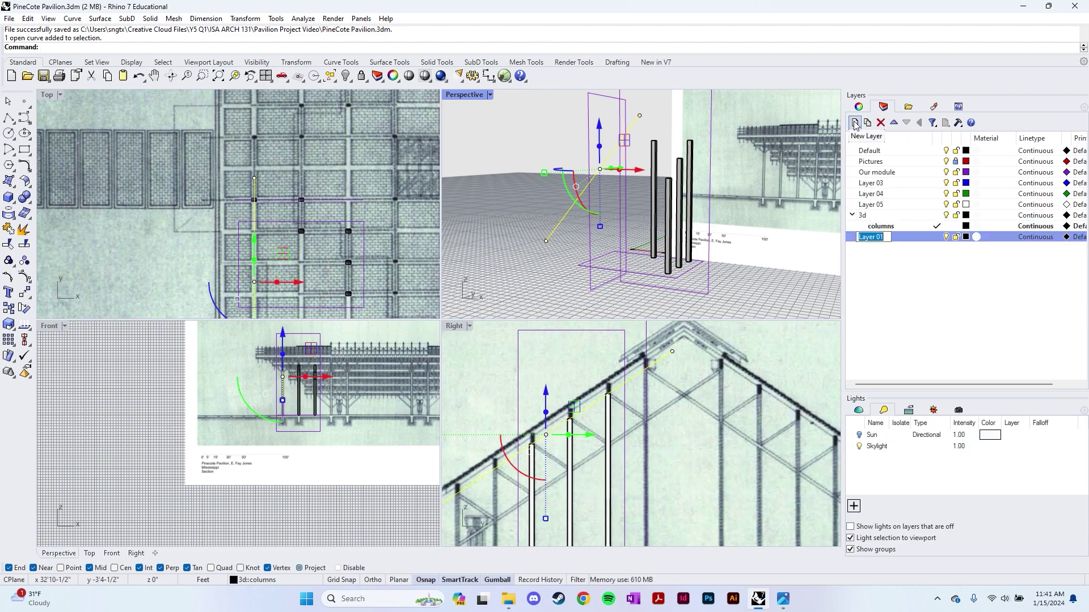
type("guide lines")
key("Return")
left_click_drag(889, 239, 898, 228)
- Assign the selected roof line to the guide lines layer and hide that layer
right_click(904, 237)
left_click(971, 437)
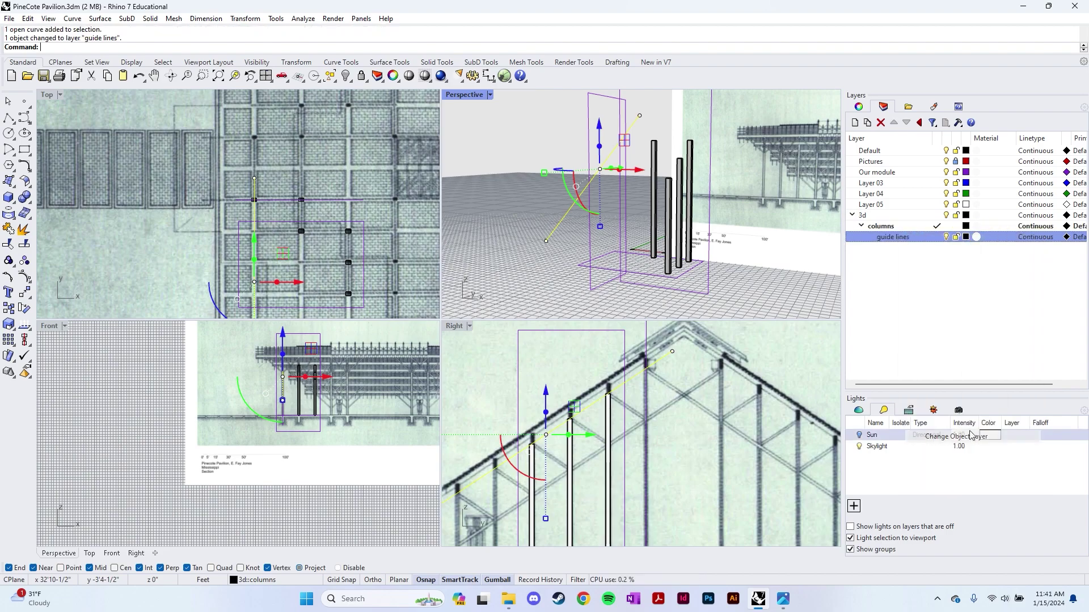
left_click(946, 237)
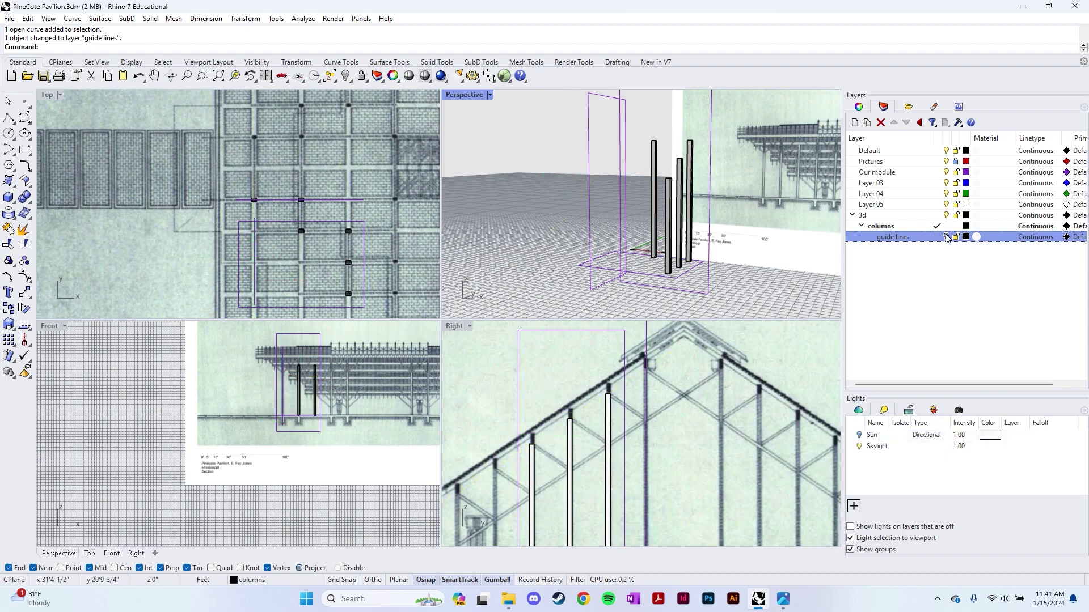
- Create a layer named "beams" under 3d, at the same level as columns, and make it current
left_click(880, 227)
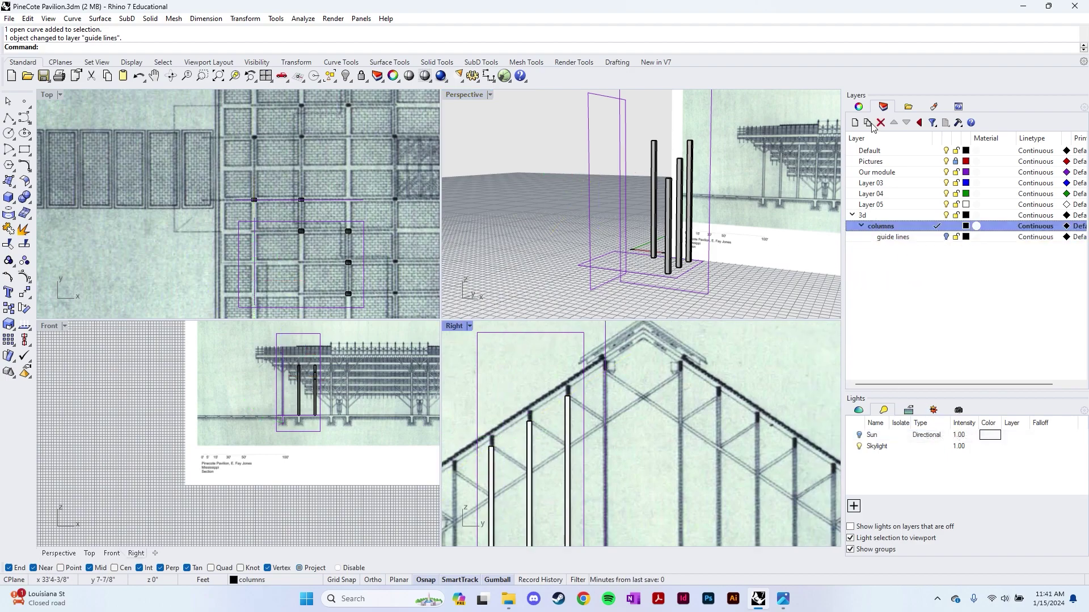
left_click(867, 122)
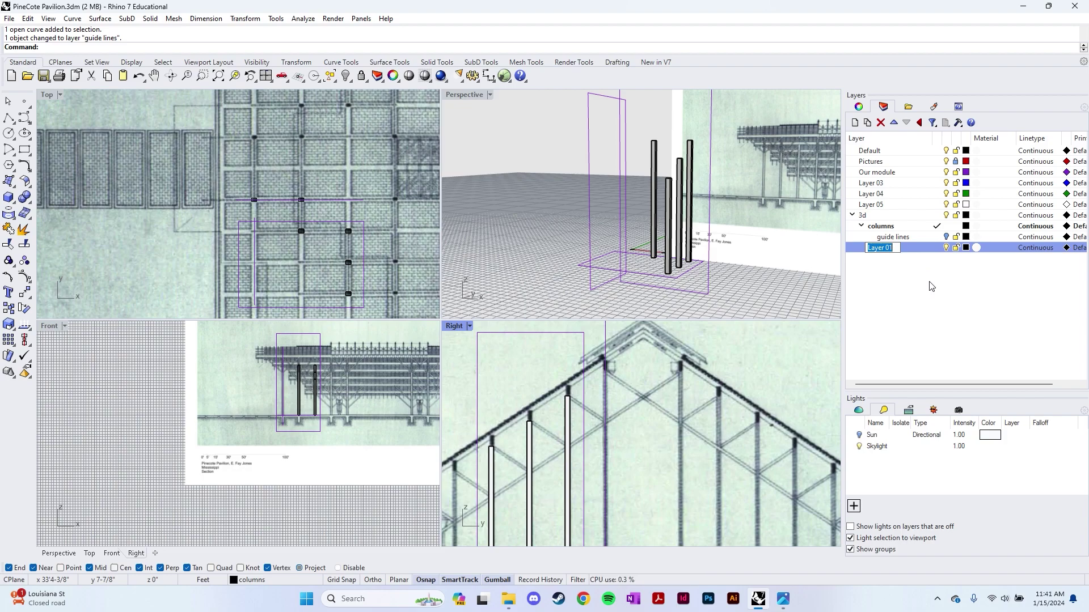
type("beams")
key("Return")
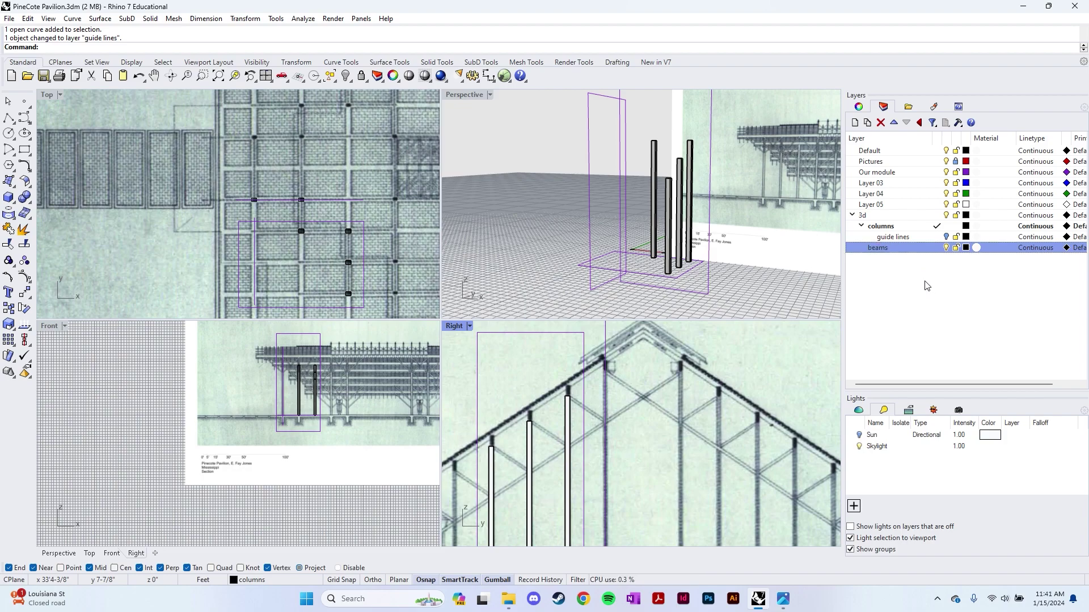
double_click(923, 249)
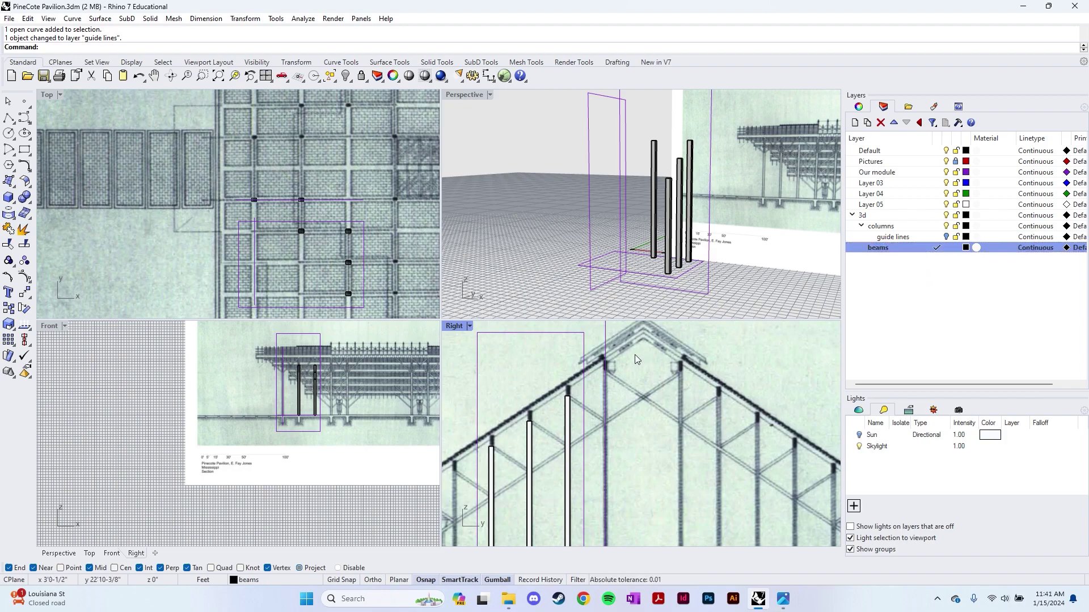
- Measure the height of the dark beam end above a column top in the Right view's section drawing
scroll(285, 369, "up", 6)
right_click_drag(342, 368, 225, 370)
scroll(169, 363, "down", 3)
scroll(218, 373, "up", 3)
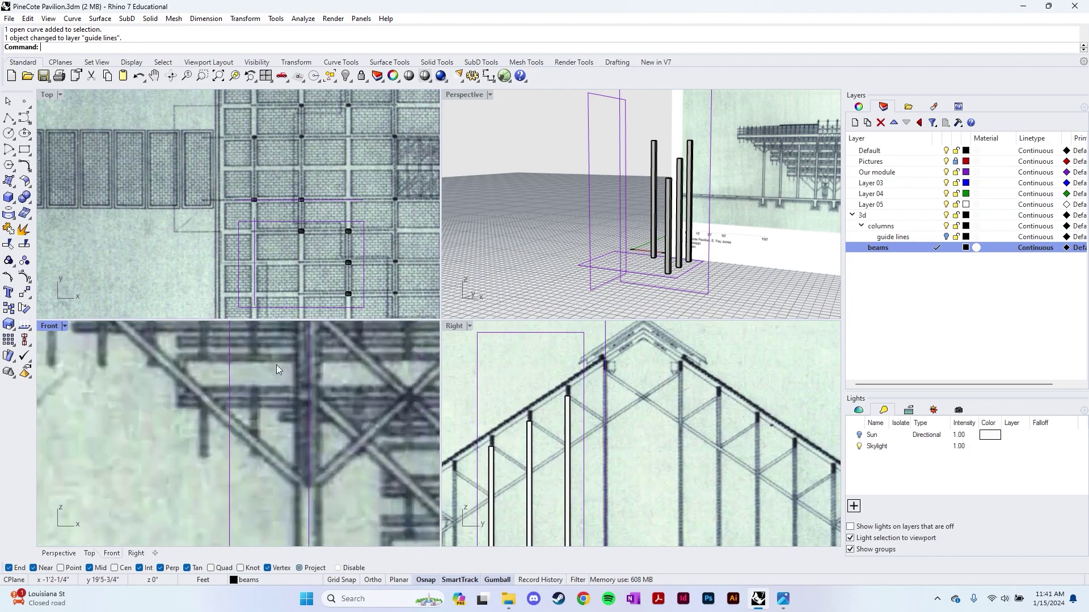
scroll(280, 375, "up", 2)
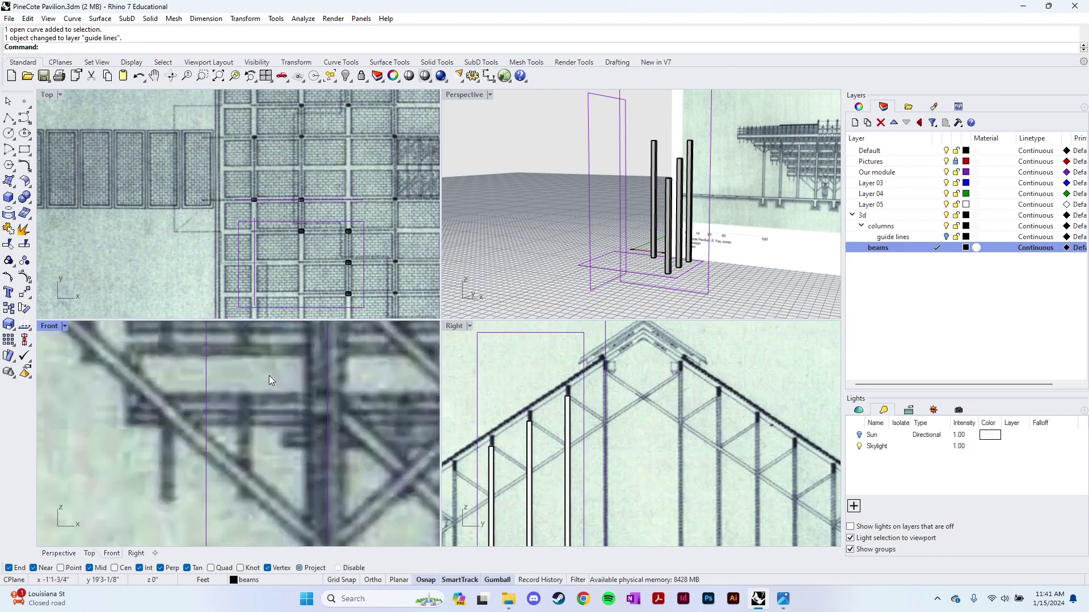
type("Distance")
key("Return")
scroll(536, 414, "up", 8)
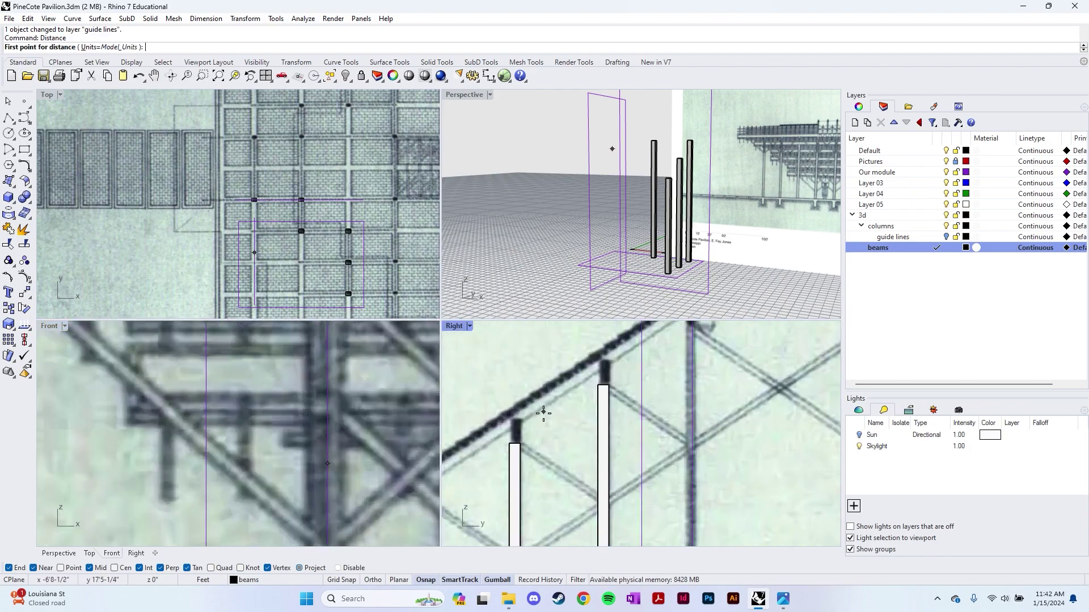
scroll(535, 414, "up", 1)
left_click(526, 408)
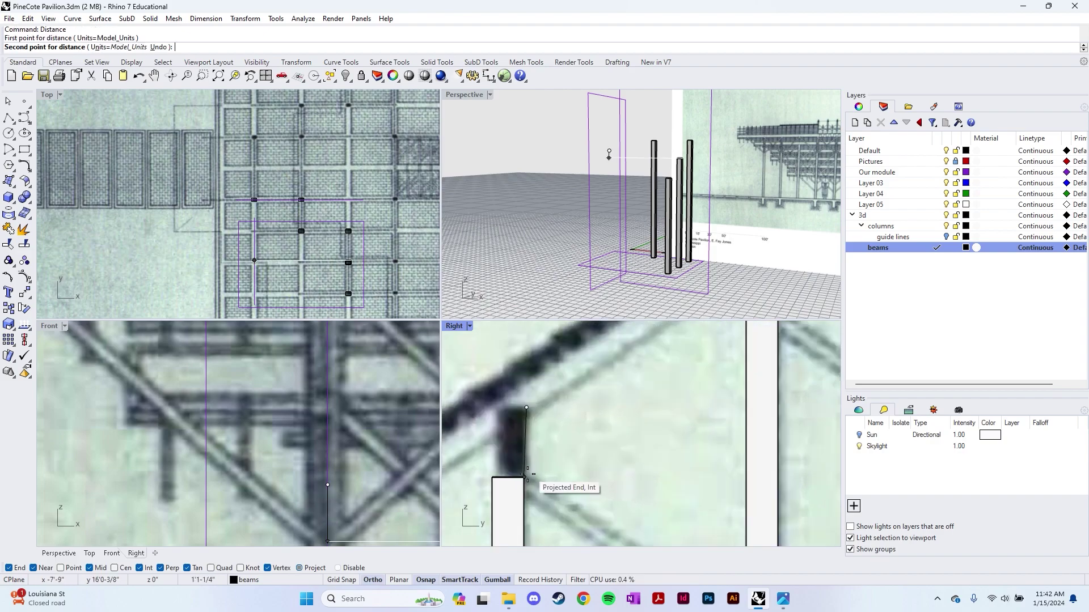
scroll(531, 470, "up", 4)
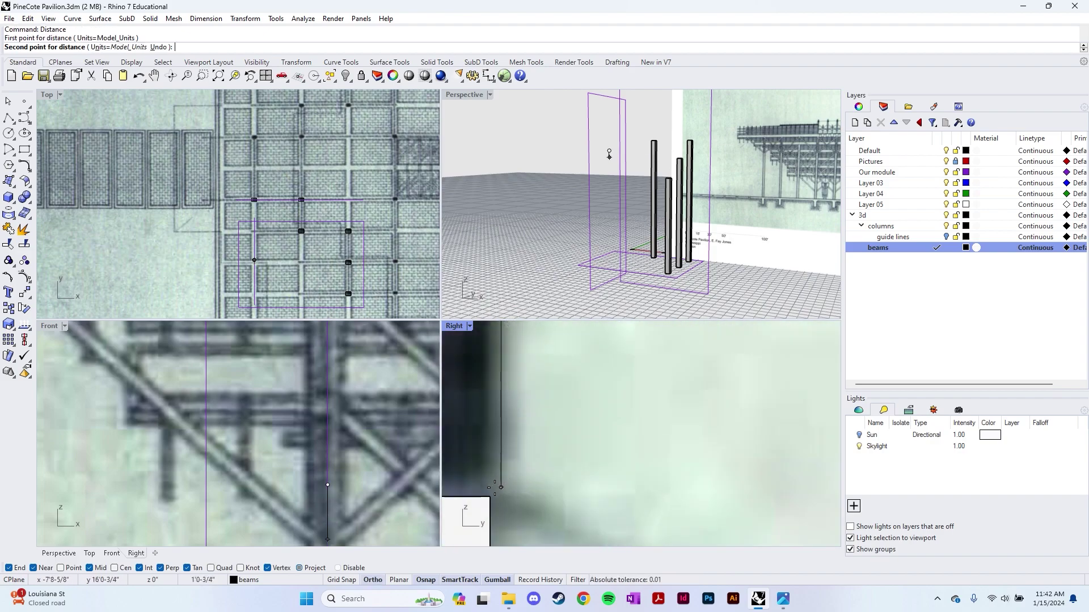
left_click(497, 491)
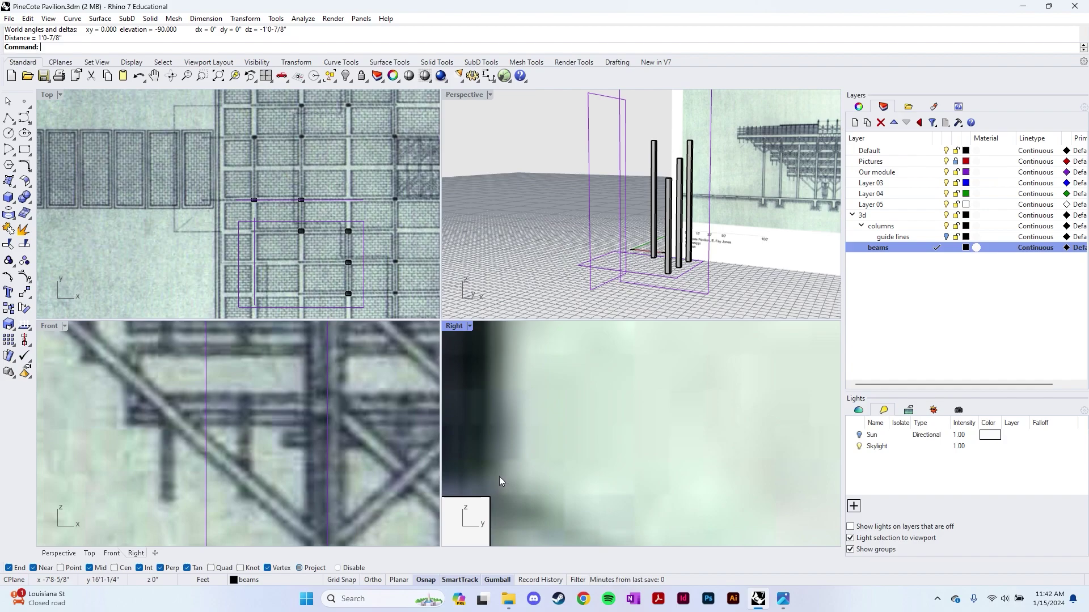
- Measure the width of the same dark beam end above the column in the Right view
scroll(499, 477, "down", 4)
key("Return")
left_click(487, 429)
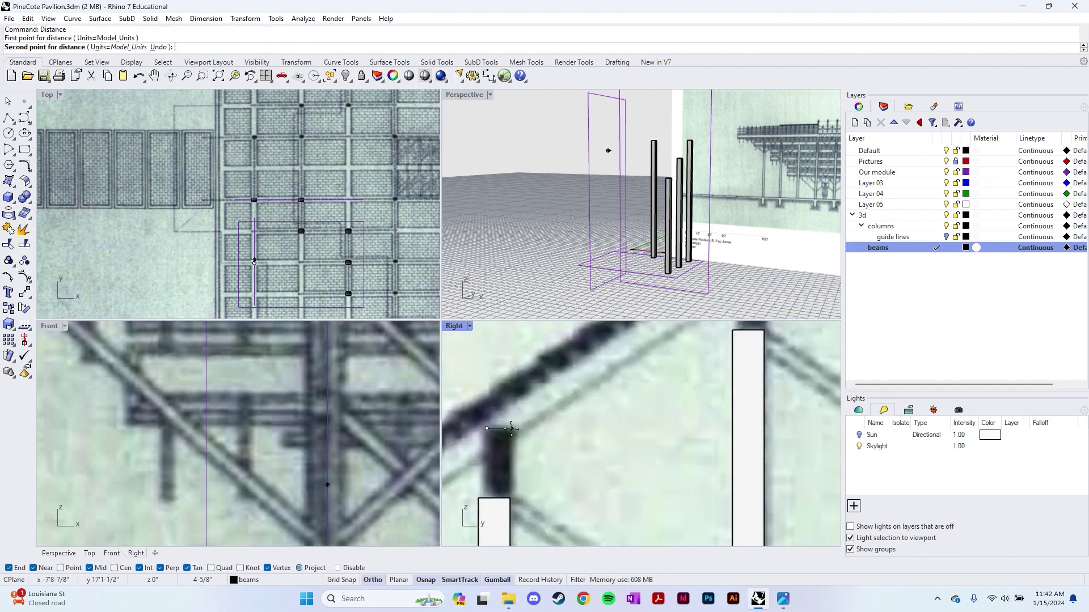
left_click(502, 451)
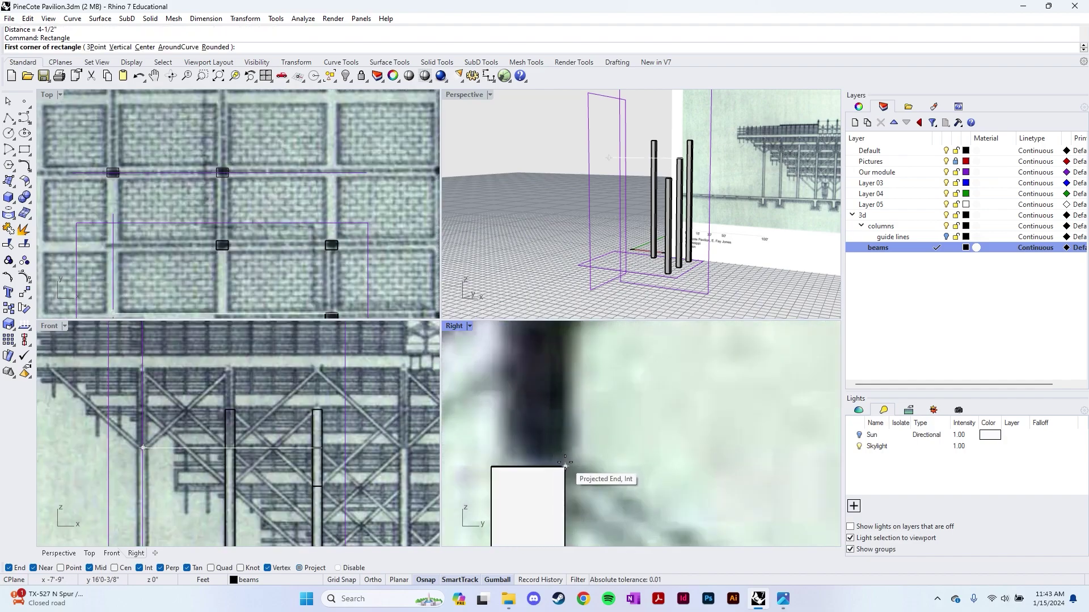
- Draw a 6" by 1' beam profile rectangle in the Right view, starting from the column's upper corner
left_click(491, 467)
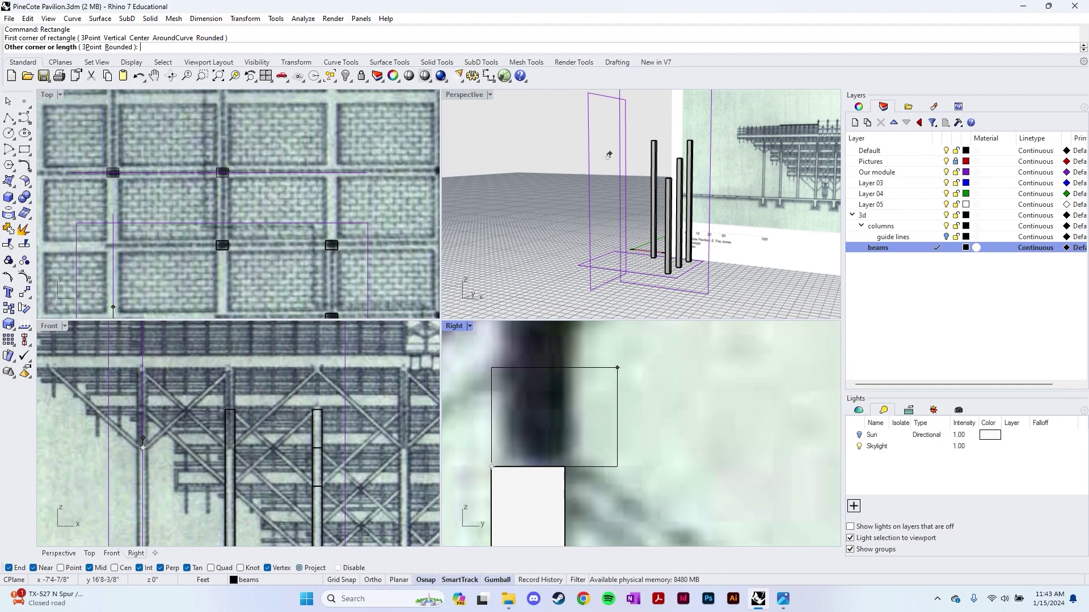
type("6\"")
key("Return")
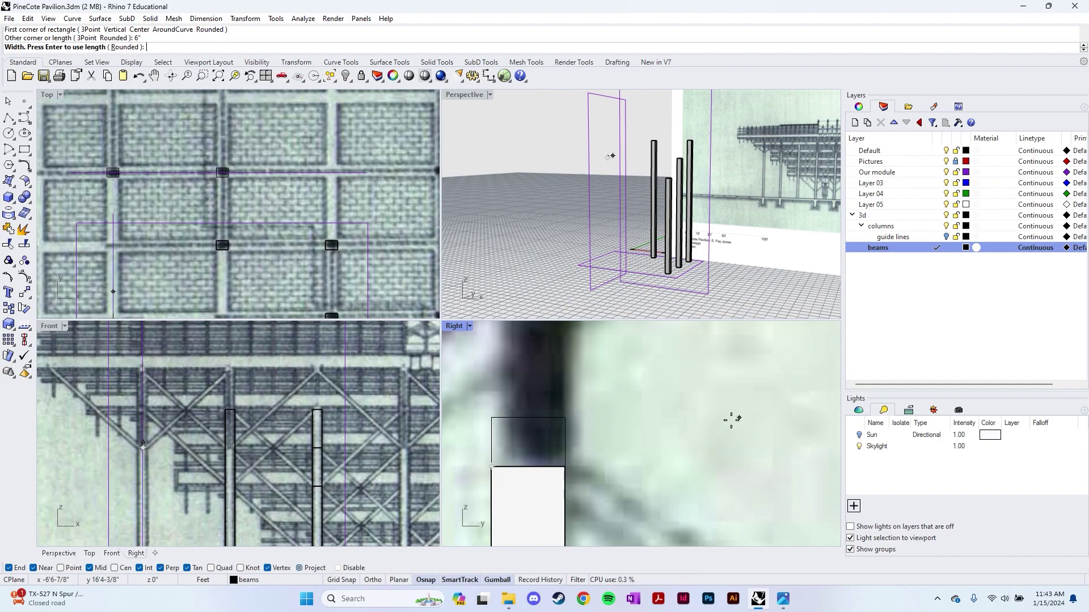
scroll(690, 398, "down", 3)
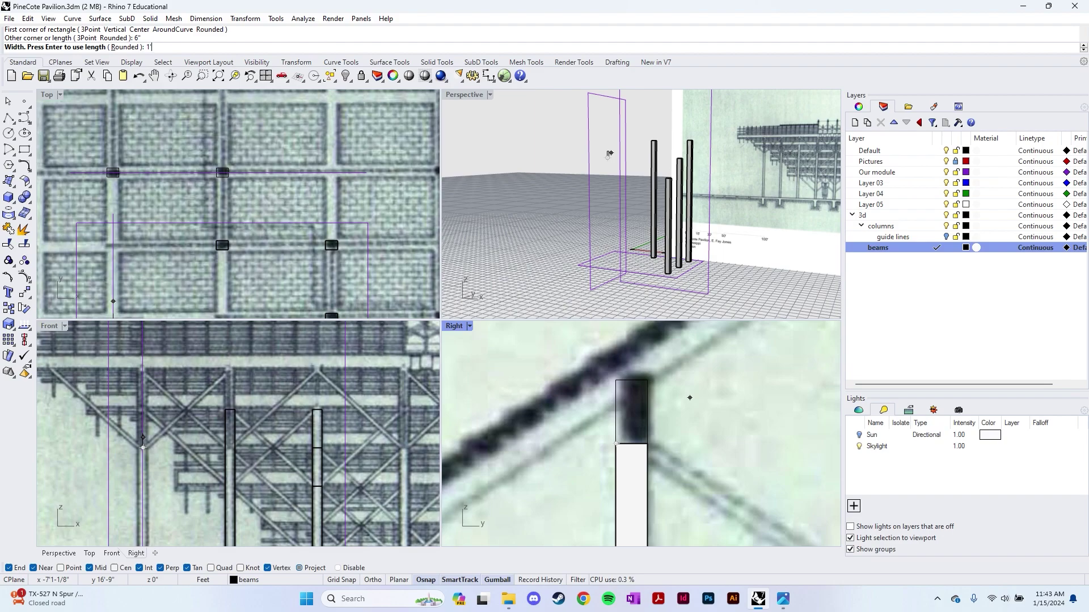
type("1'")
key("Return")
- Extrude the rectangle into a solid horizontal beam running past the columns, switching the Front view to Shaded display
left_click(649, 394)
scroll(686, 404, "down", 3)
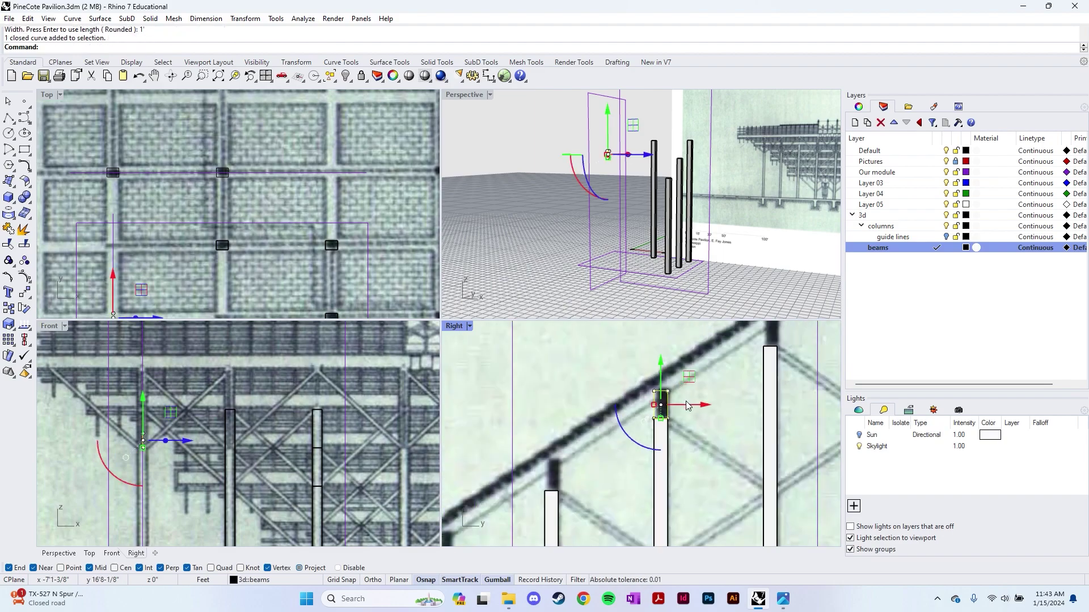
scroll(151, 434, "up", 2)
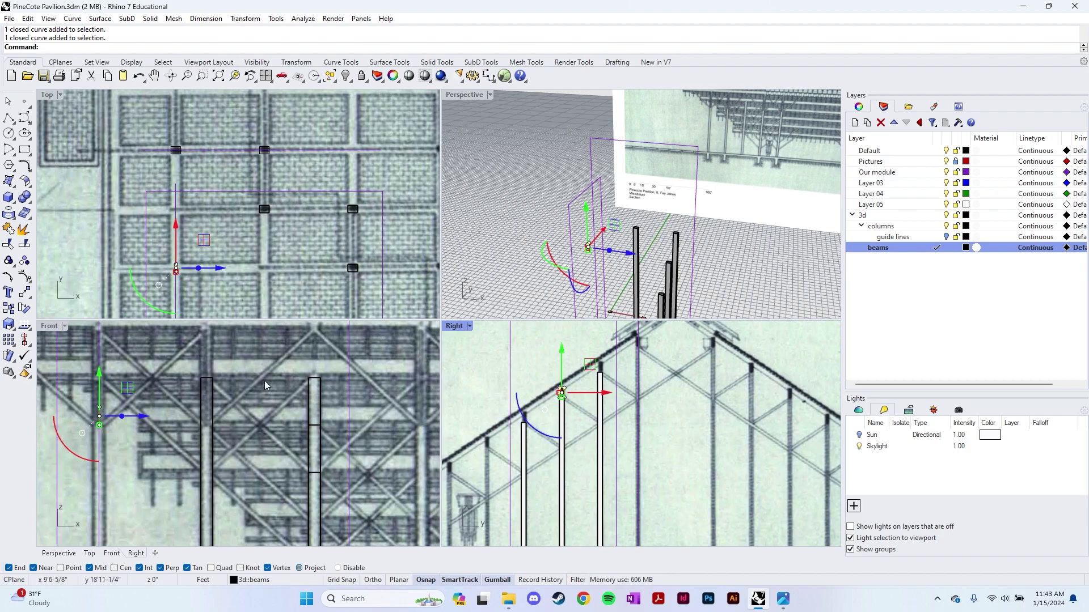
scroll(264, 382, "up", 4)
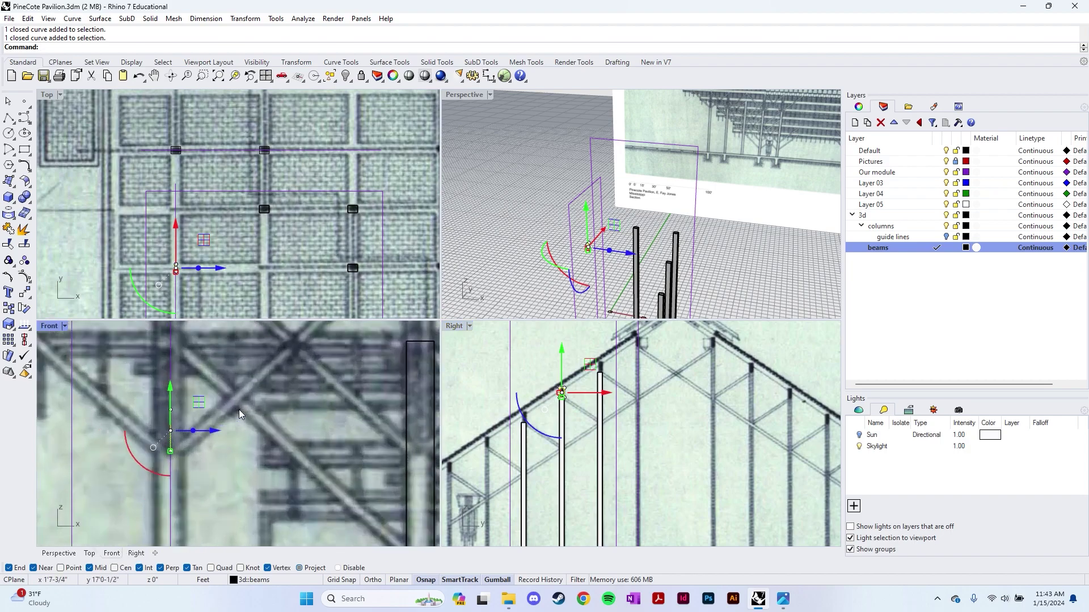
type("ExtrudeCrv")
key("Return")
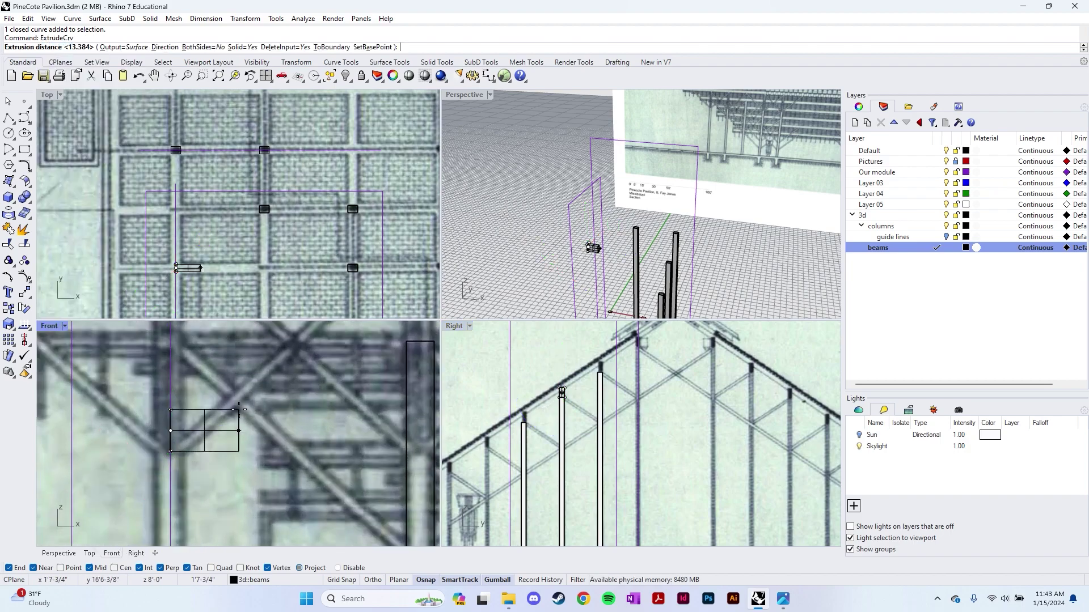
scroll(143, 404, "down", 8)
scroll(142, 416, "down", 3)
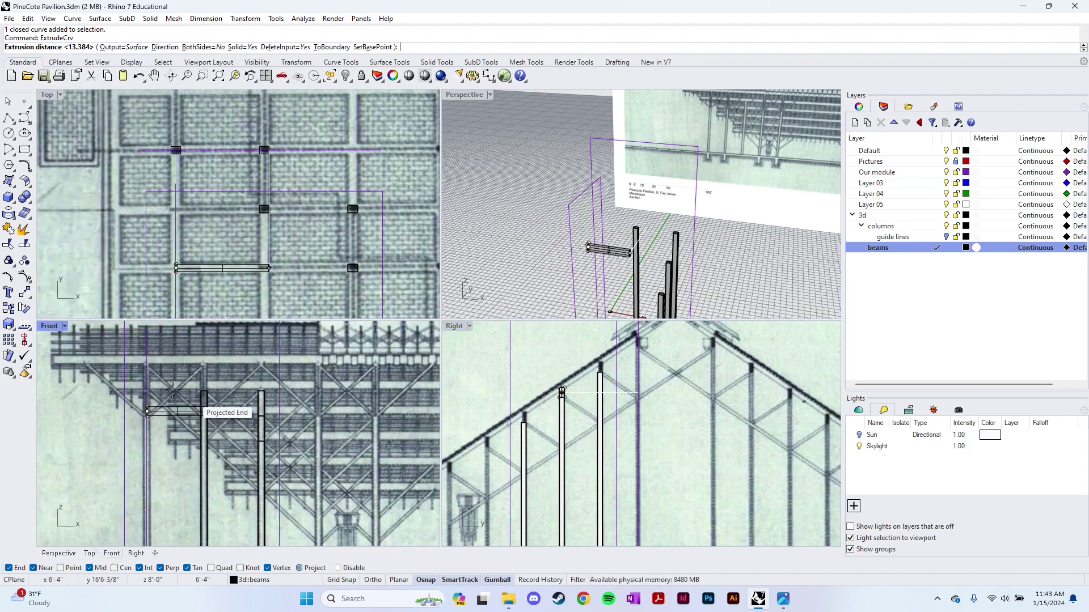
left_click(64, 327)
left_click(96, 207)
scroll(223, 412, "up", 2)
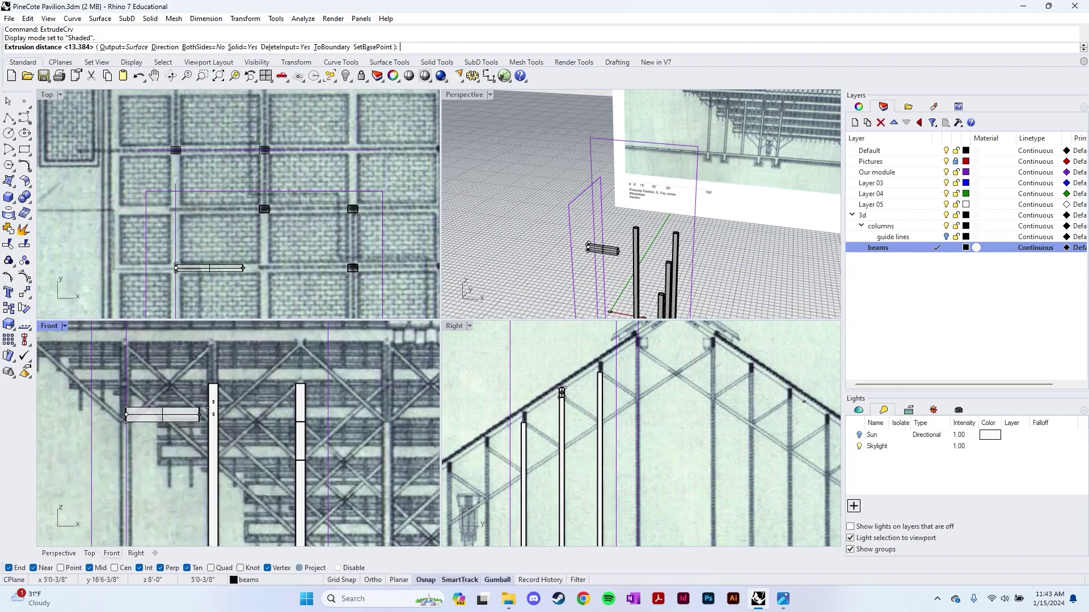
scroll(223, 412, "up", 2)
scroll(283, 417, "down", 7)
scroll(319, 418, "up", 8)
left_click(335, 407)
- Examine the new beam against the section drawing and floor plan in the Perspective, Front and Top views
right_click_drag(672, 252, 608, 196)
scroll(678, 281, "up", 5)
right_click_drag(693, 277, 604, 281)
scroll(222, 253, "down", 4)
scroll(277, 395, "down", 4)
right_click_drag(211, 405, 229, 392)
scroll(201, 383, "up", 5)
scroll(215, 225, "up", 8)
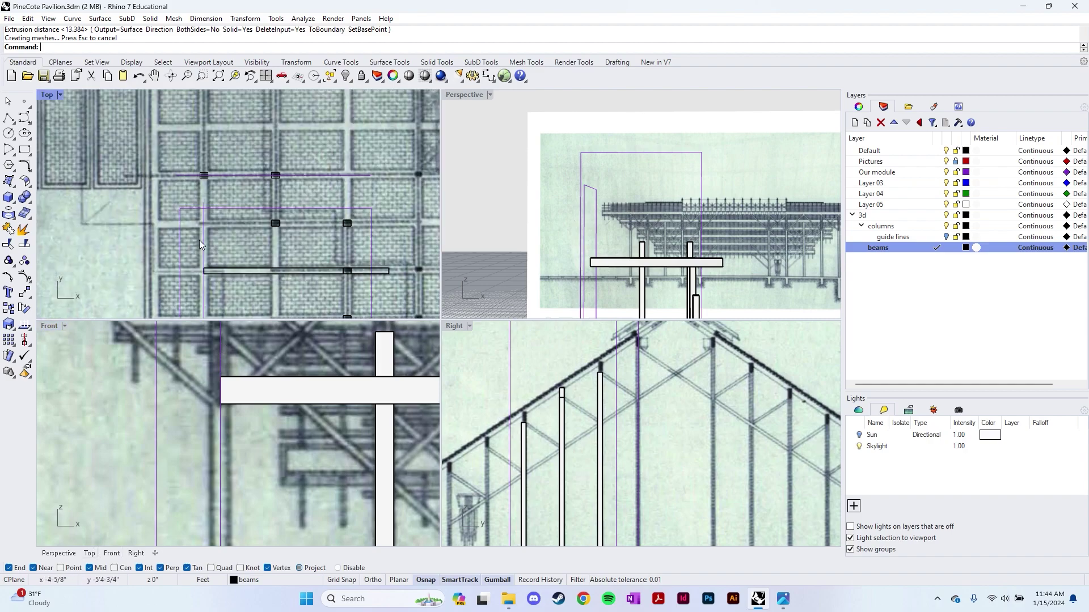
scroll(230, 237, "down", 3)
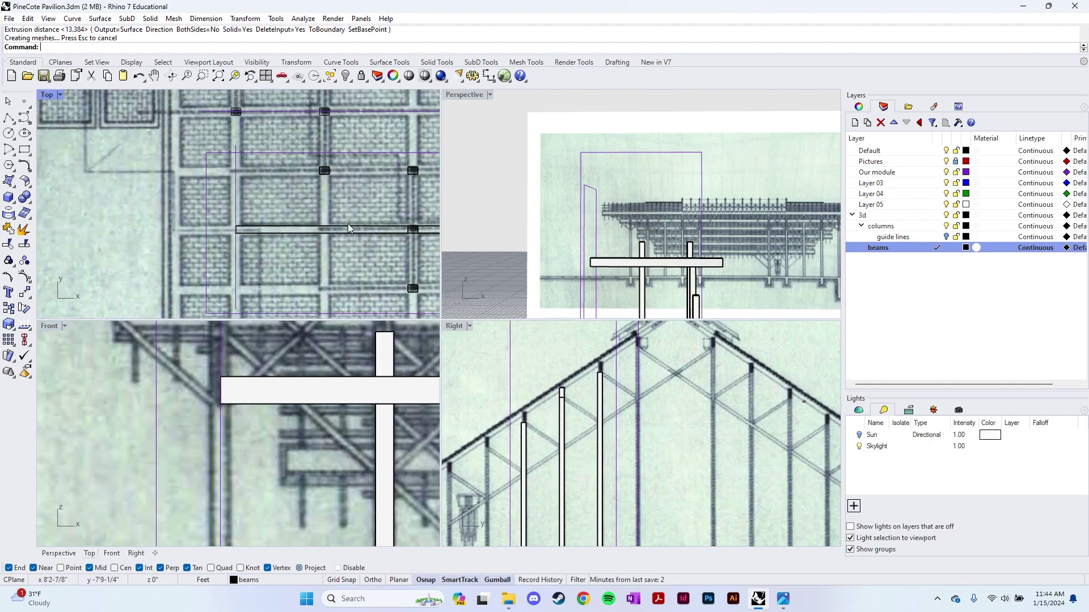
scroll(221, 223, "up", 3)
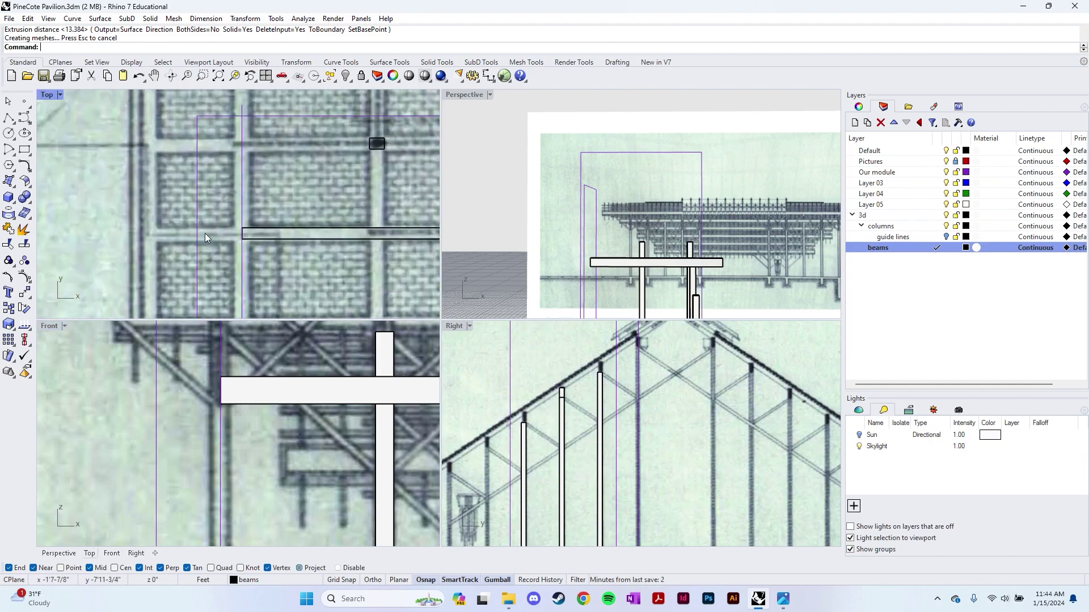
- Set the Top view to Shaded display and compare the beam's extent with the module outline on the plan
left_click(56, 95)
left_click(90, 153)
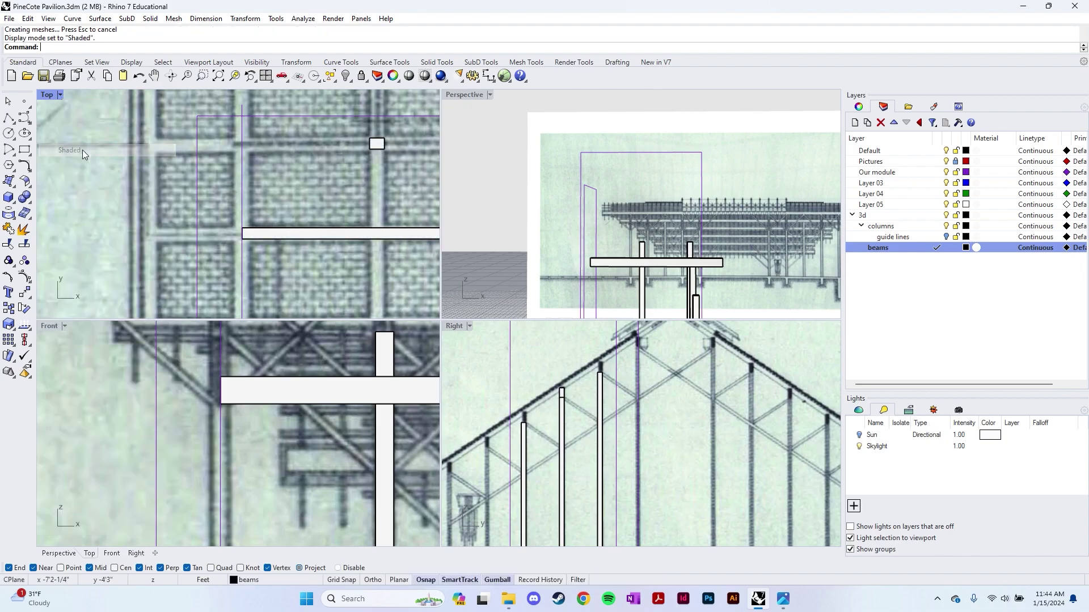
scroll(176, 223, "down", 5)
scroll(175, 221, "up", 10)
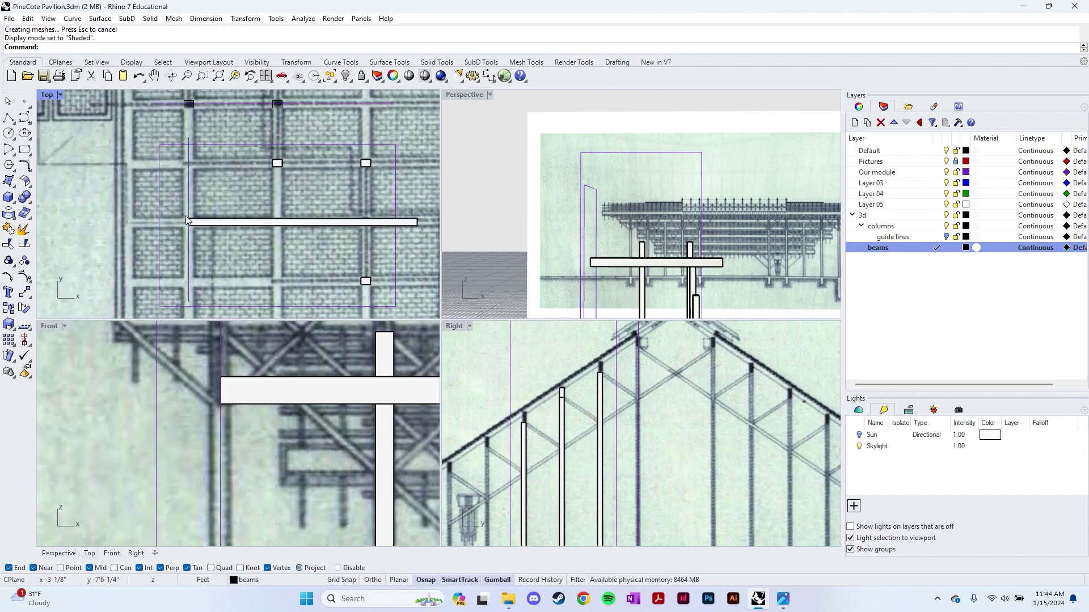
scroll(177, 219, "down", 8)
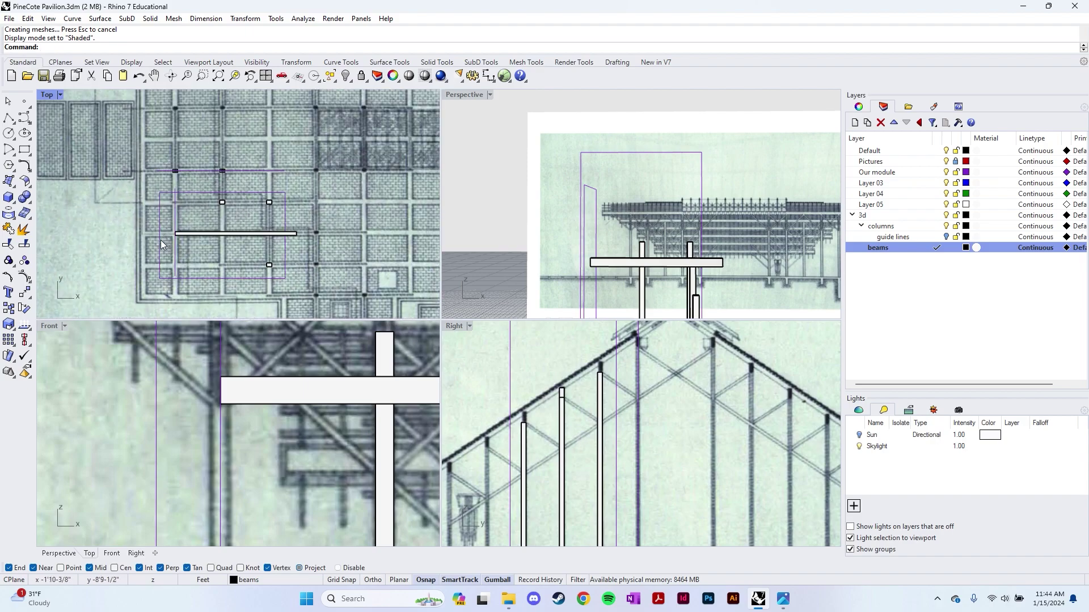
scroll(157, 242, "up", 2)
scroll(203, 227, "up", 3)
scroll(195, 234, "down", 3)
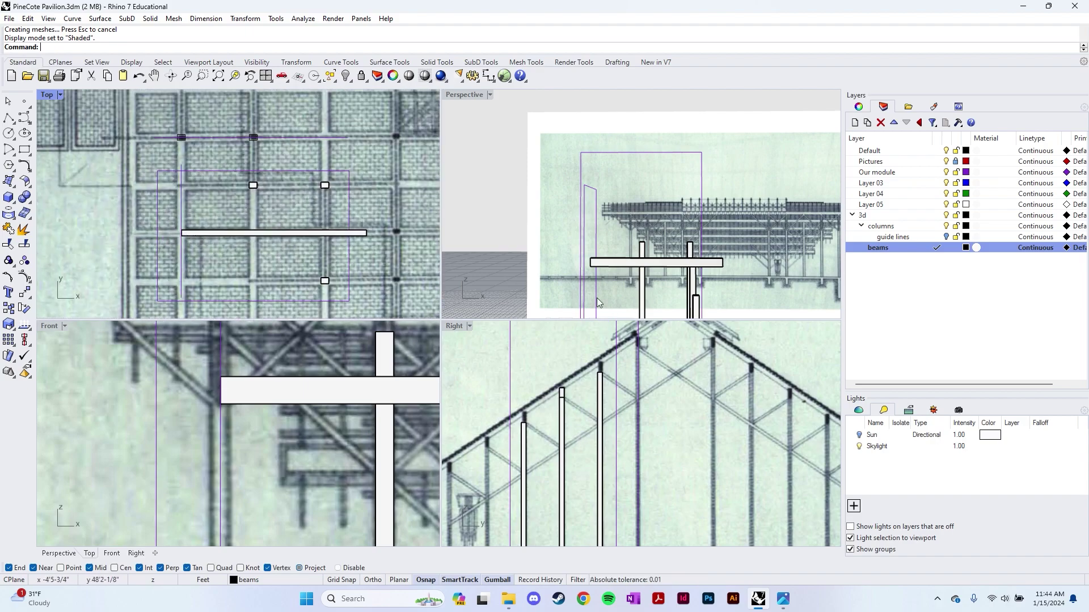
- Extrude the beam's end face outward with ExtrudeSrf so the beam extends beyond the module outline
right_click_drag(591, 291, 647, 263)
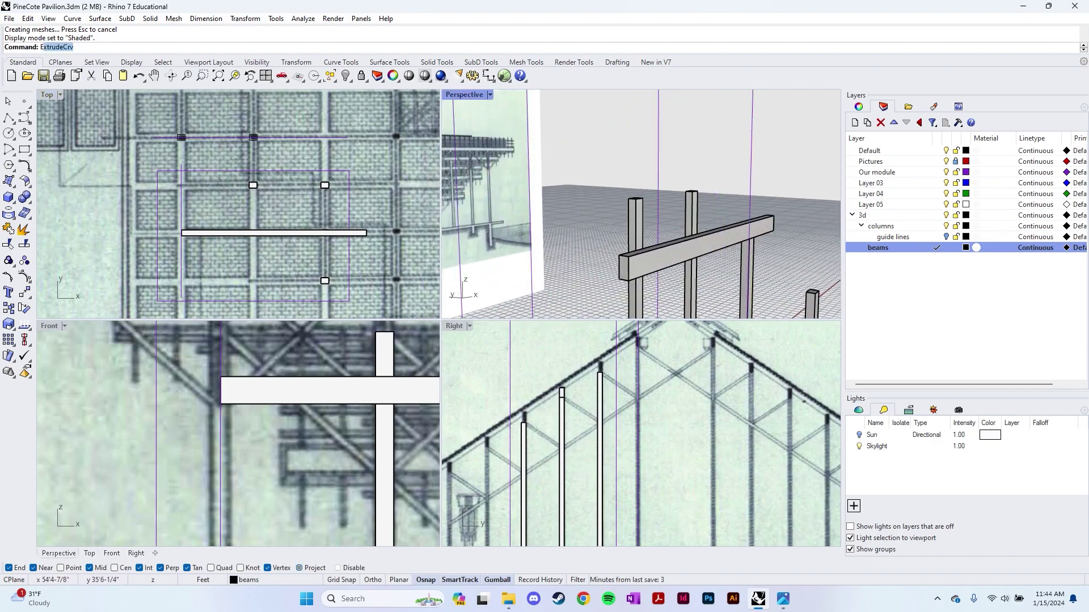
type("ExtrudeSrf")
key("Return")
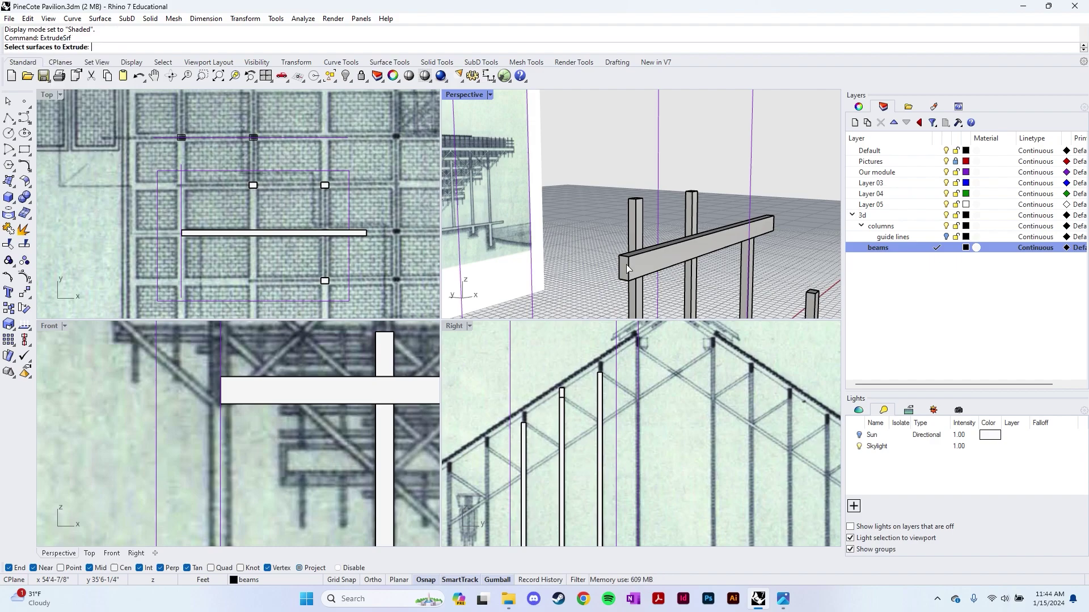
scroll(628, 269, "up", 2)
left_click(624, 269)
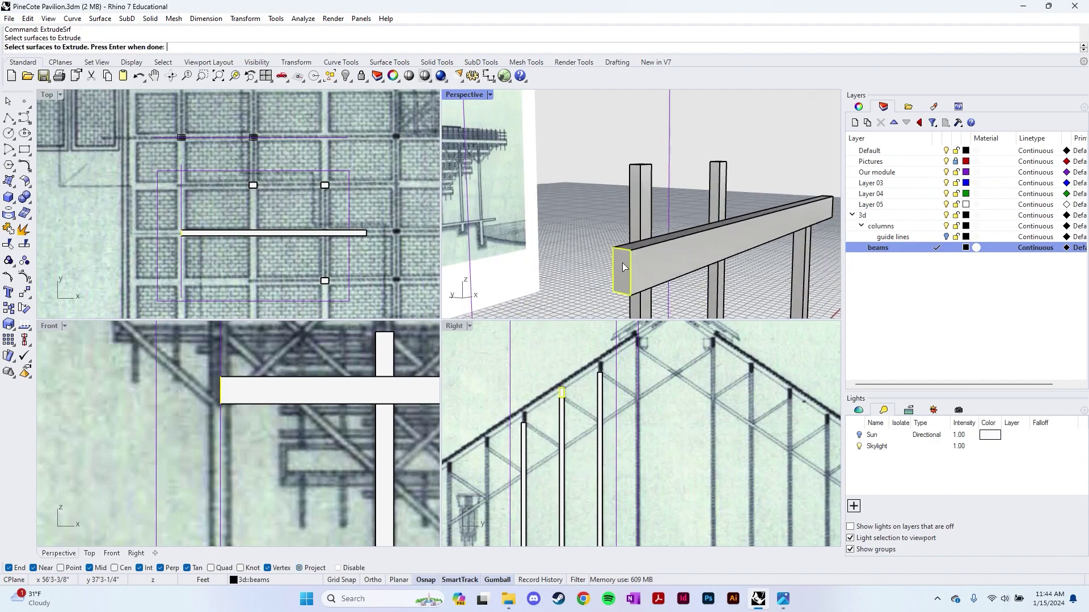
key("Return")
scroll(624, 270, "down", 3)
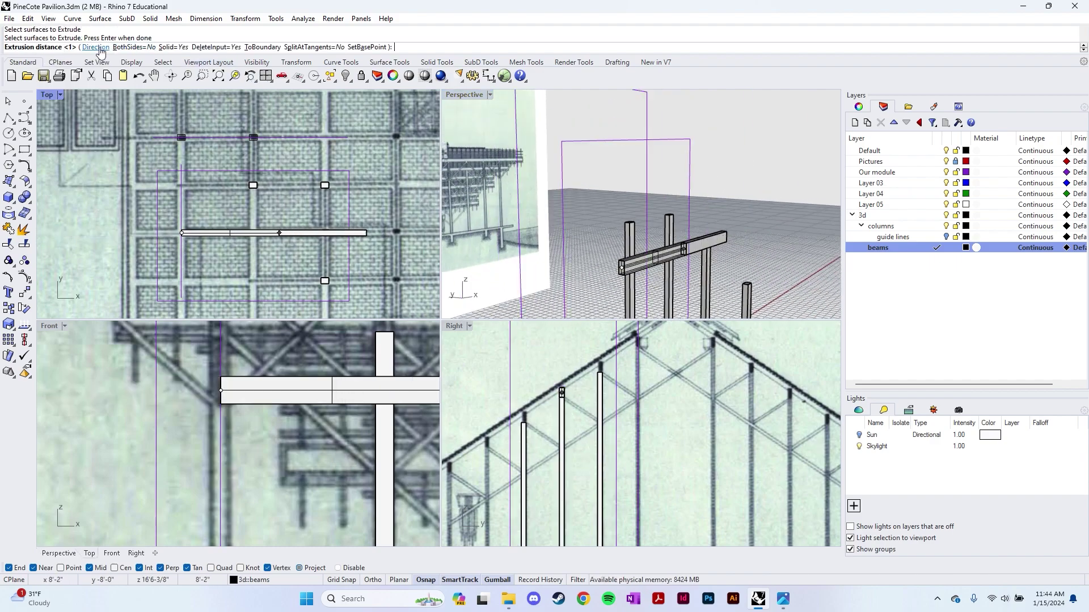
left_click(224, 404)
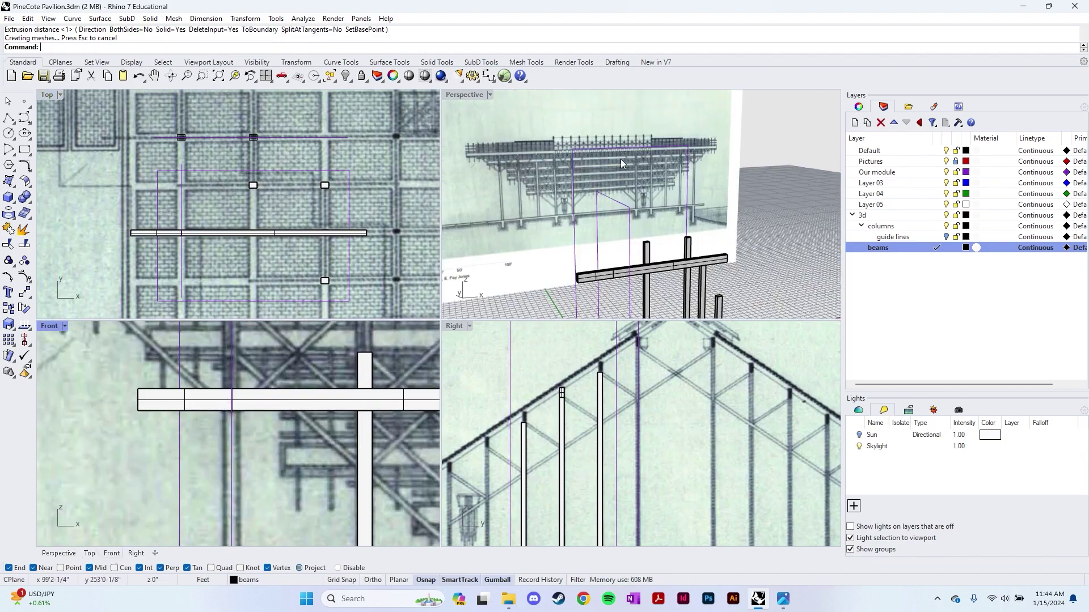
- Merge all coplanar faces of the extended beam
right_click_drag(612, 155, 636, 267)
left_click(613, 293)
right_click_drag(577, 247, 647, 283)
scroll(617, 245, "down", 5)
left_click(782, 173)
right_click_drag(781, 175, 623, 264)
scroll(576, 246, "down", 5)
scroll(624, 261, "up", 3)
left_click(601, 244)
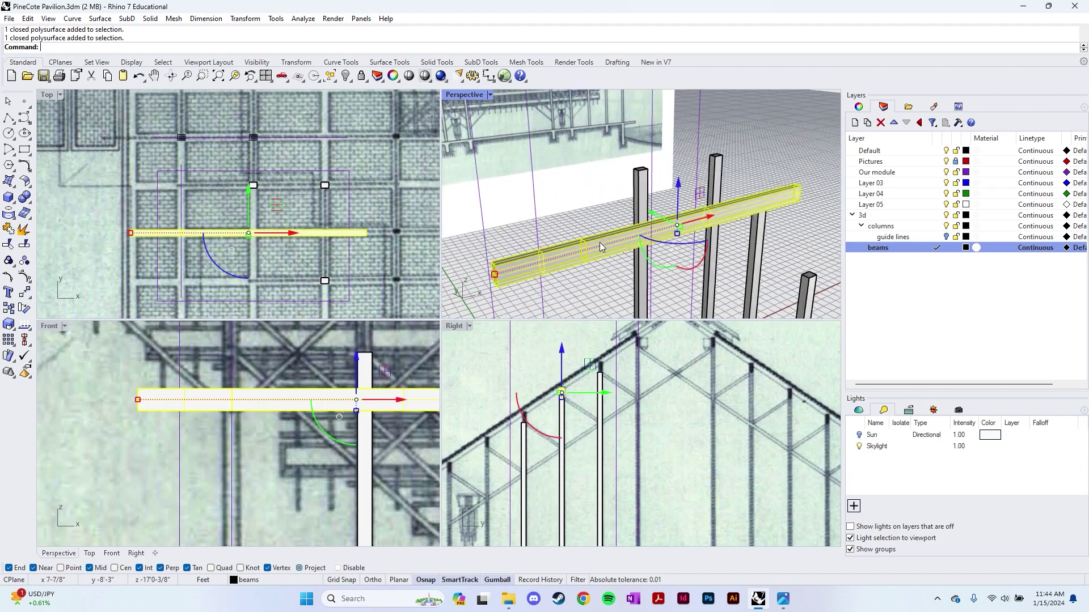
type("MergeAllCoplanarFaces")
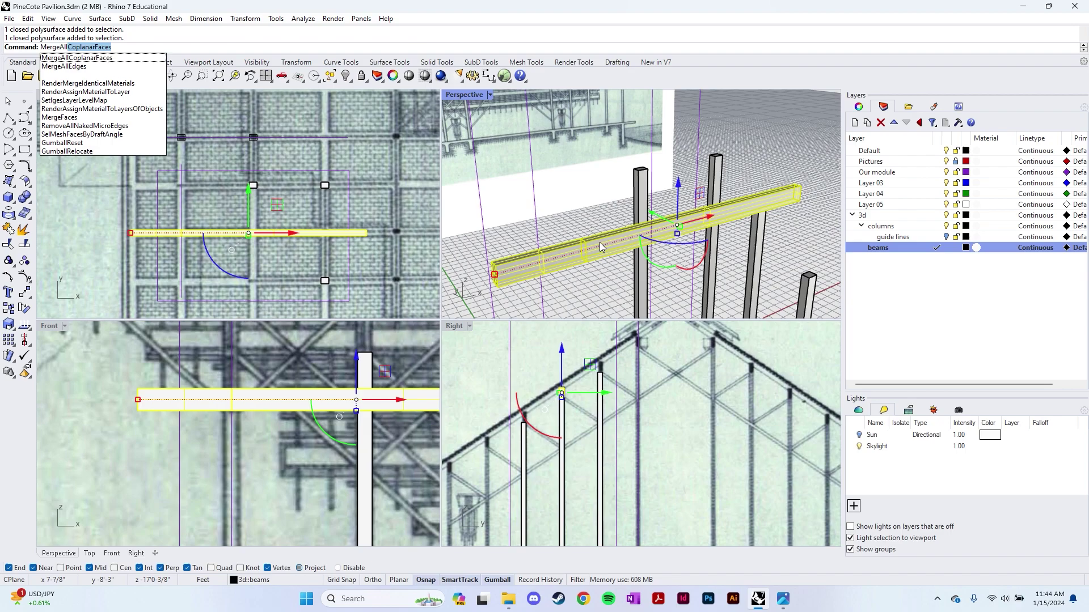
key("Return")
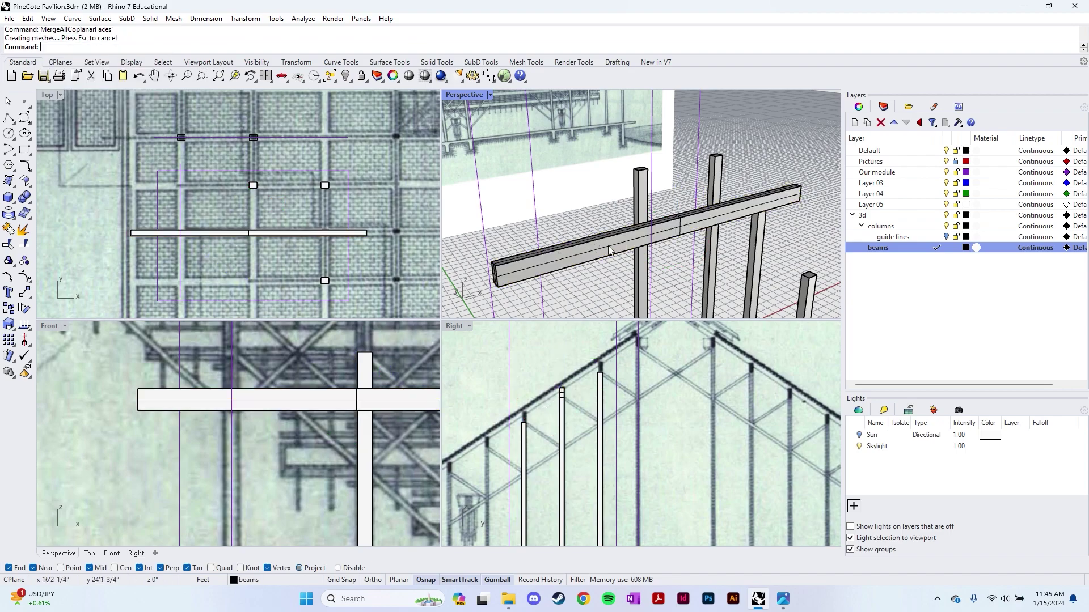
- Create a planar surface from the vertical module rectangle that crosses the beam
scroll(565, 257, "down", 4)
right_click_drag(564, 257, 607, 201)
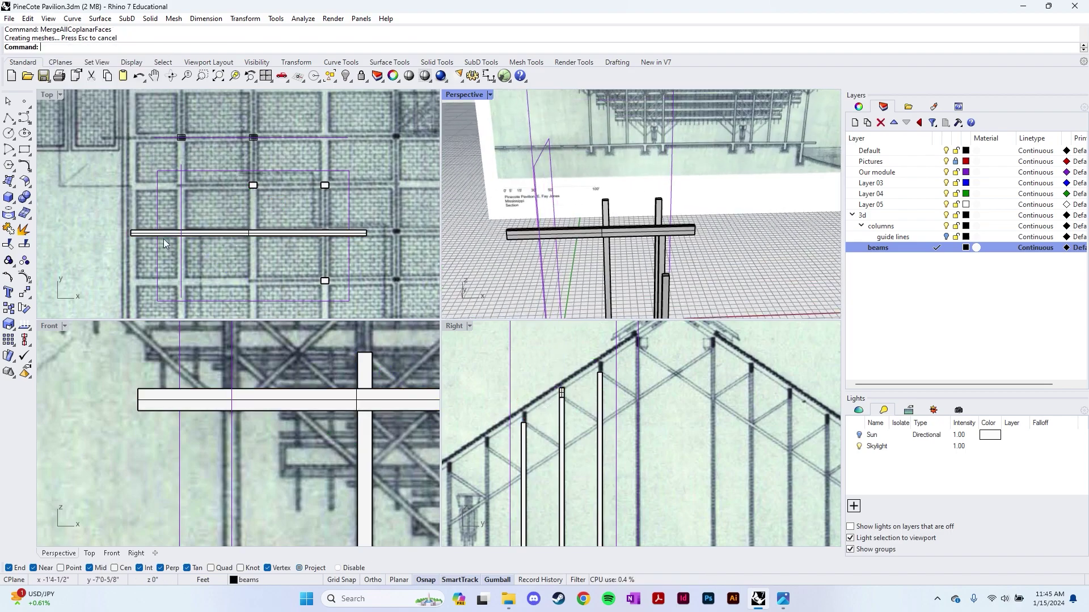
scroll(149, 233, "up", 5)
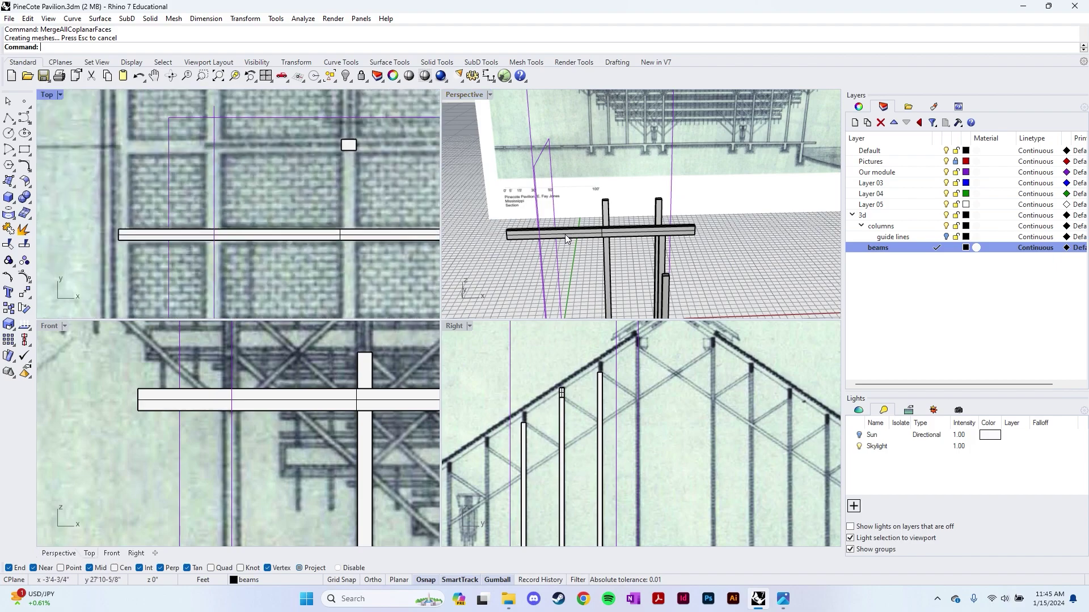
right_click_drag(566, 233, 644, 151)
left_click(656, 147)
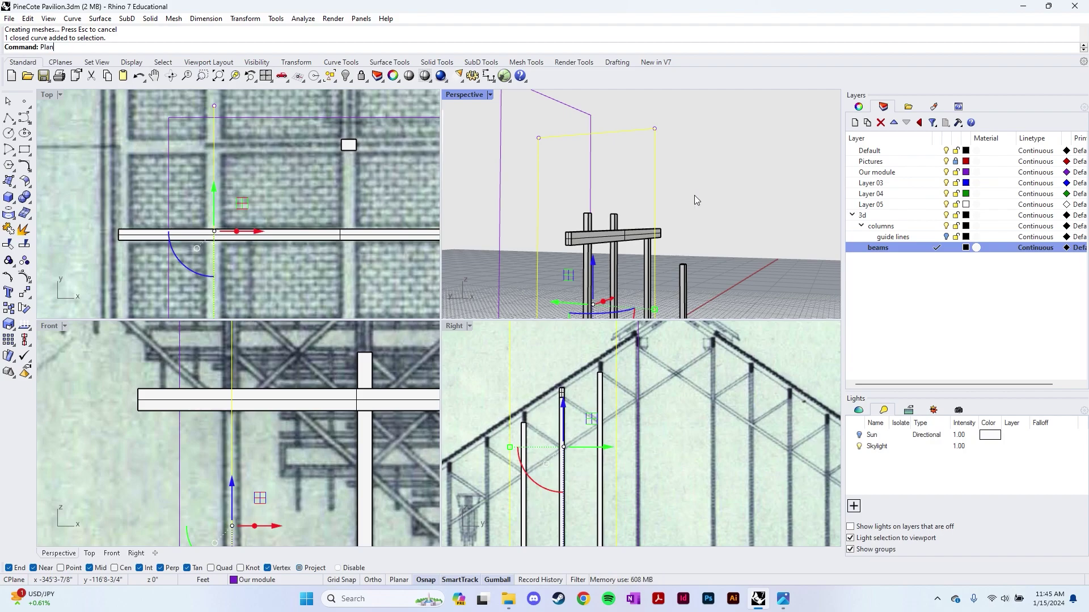
type("arSrf")
key("Return")
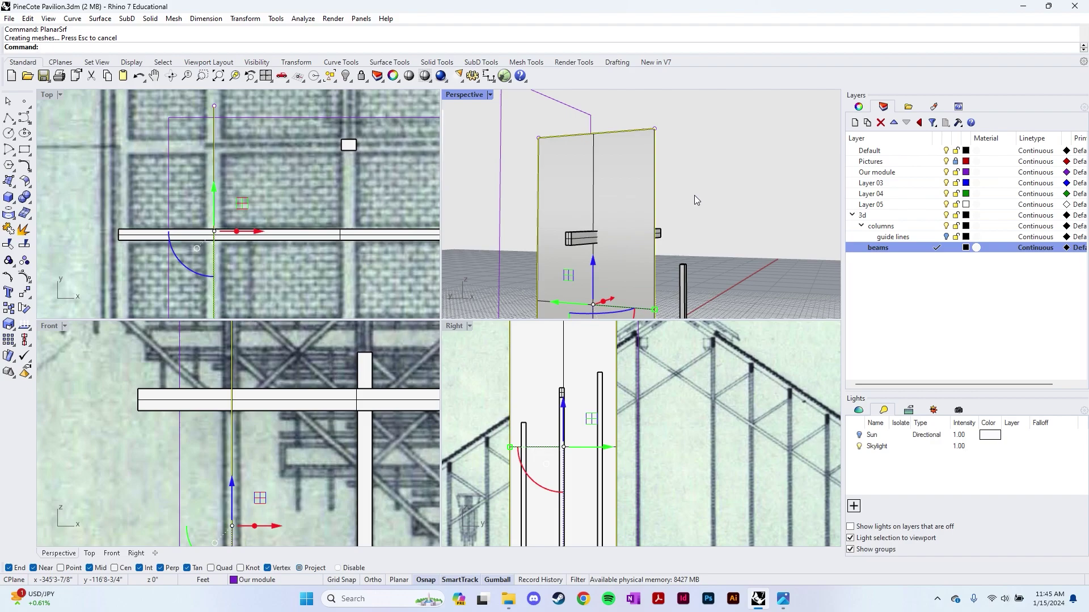
- Trim off the beam's overhanging end using the planar surface as the cutting object, and delete that surface
left_click(696, 159)
left_click(609, 131)
left_click(675, 167)
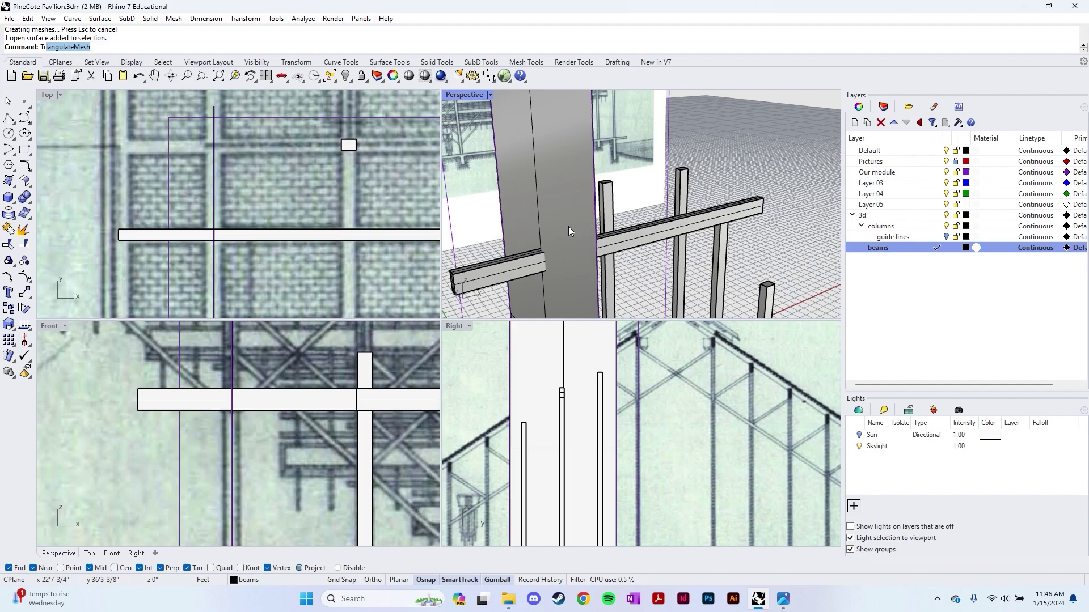
type("rim")
key("Return")
left_click(557, 228)
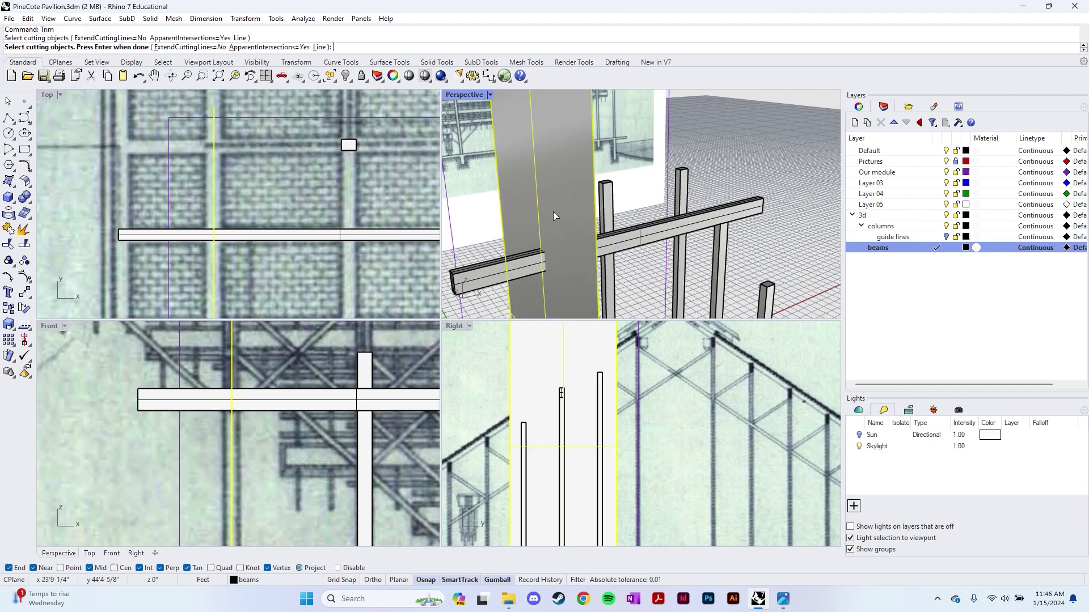
key("Return")
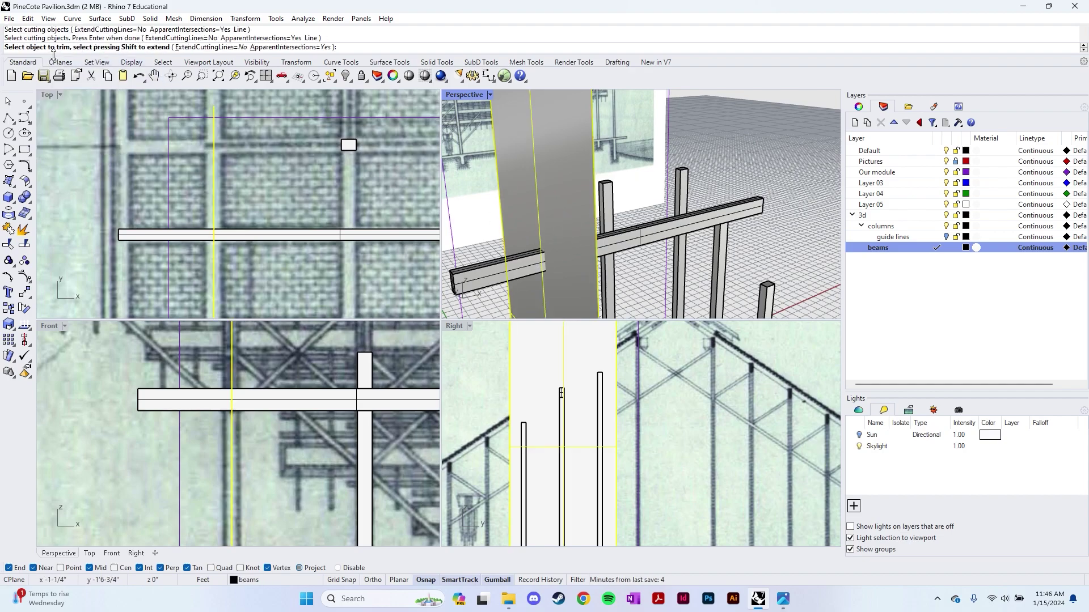
left_click(481, 278)
right_click_drag(482, 278, 633, 198)
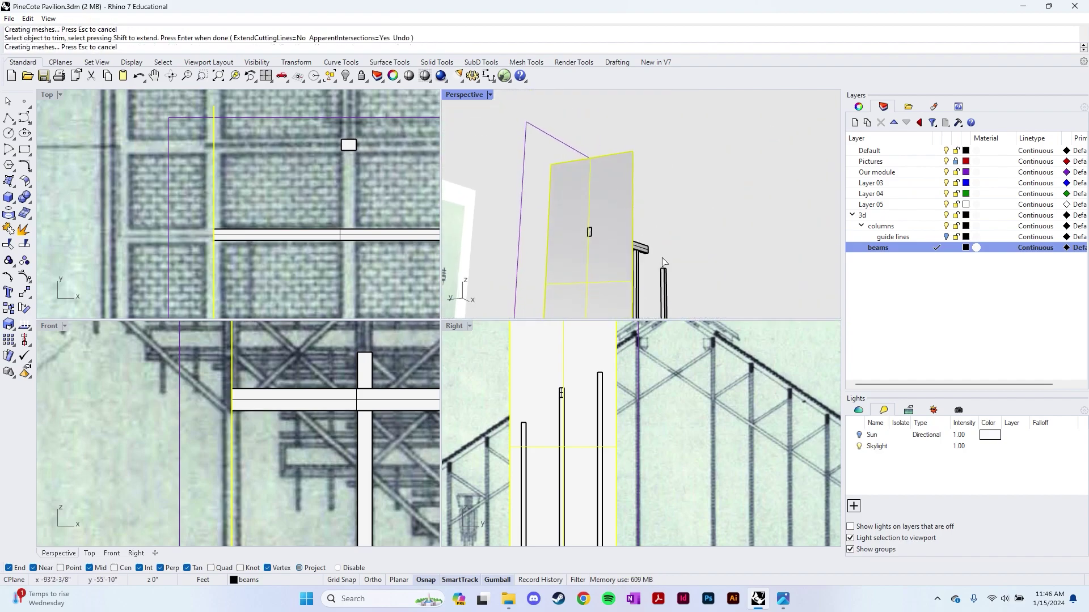
key("Return")
left_click(608, 195)
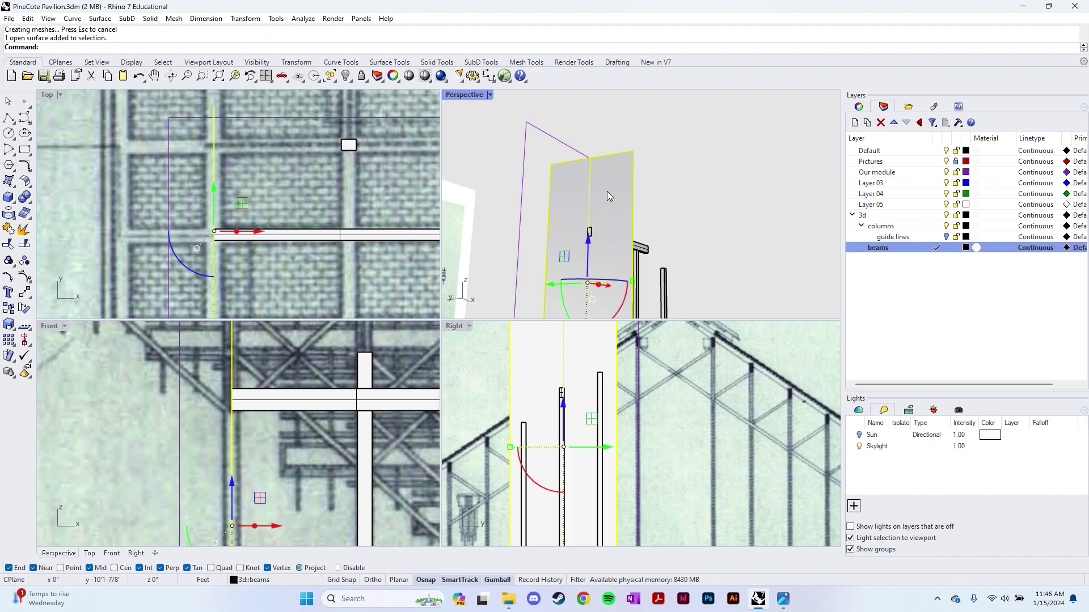
key("Delete")
- Select the trimmed beam and check its object type in the object properties
right_click_drag(627, 189, 545, 253)
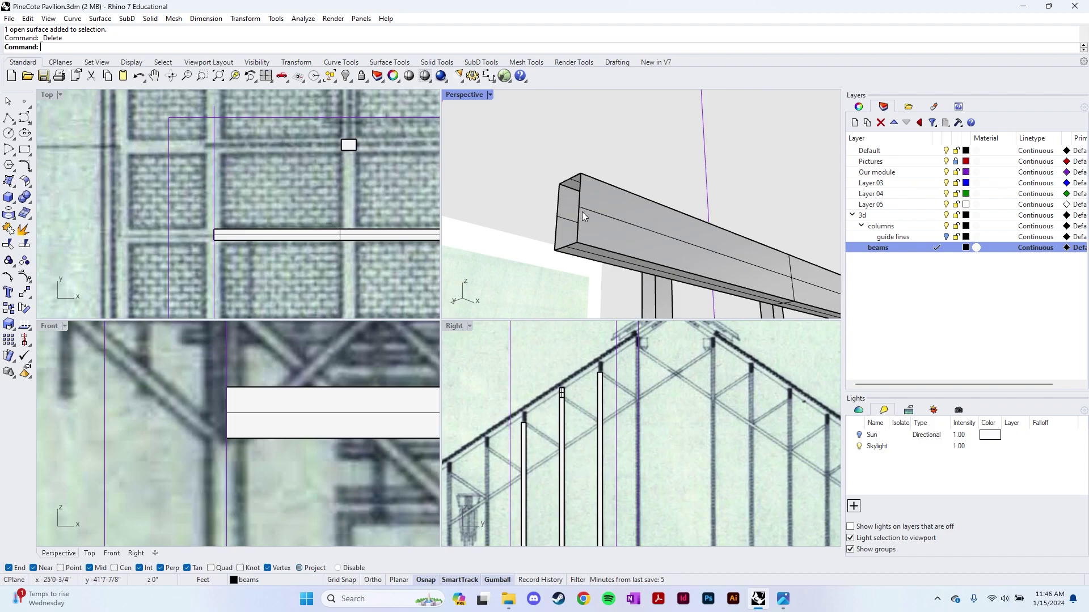
left_click(586, 212)
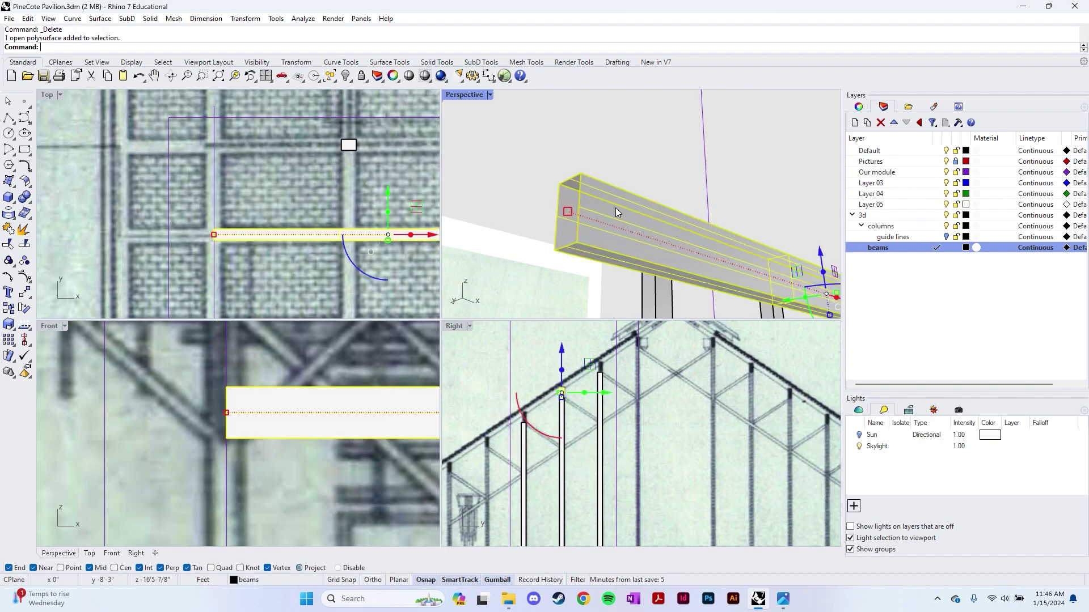
left_click(858, 106)
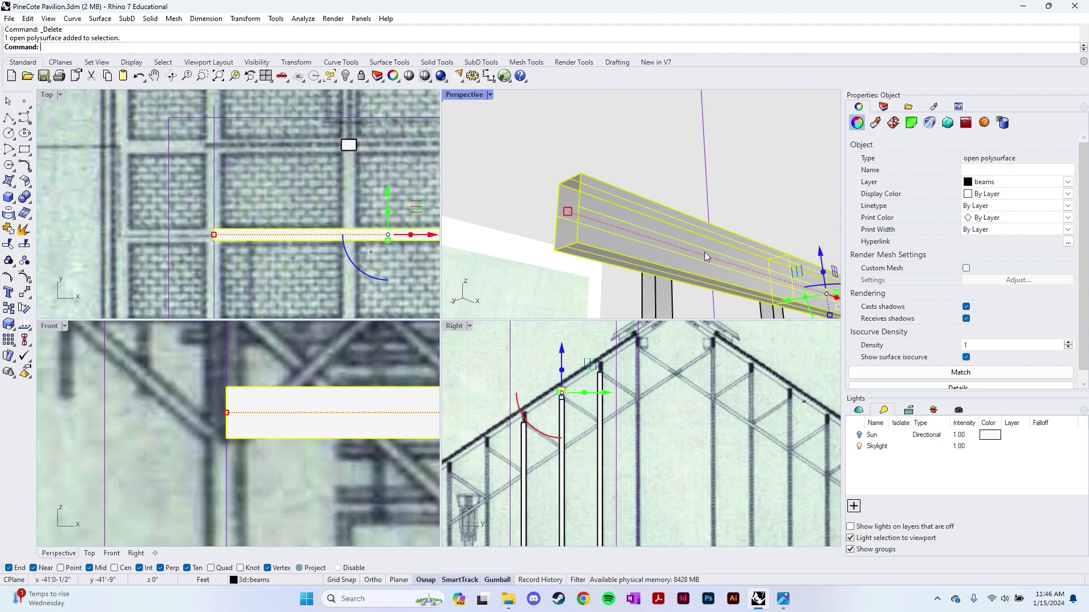
- Cap the trimmed beam's open end to make it a closed solid, and save the file
type("Cag")
key("Return")
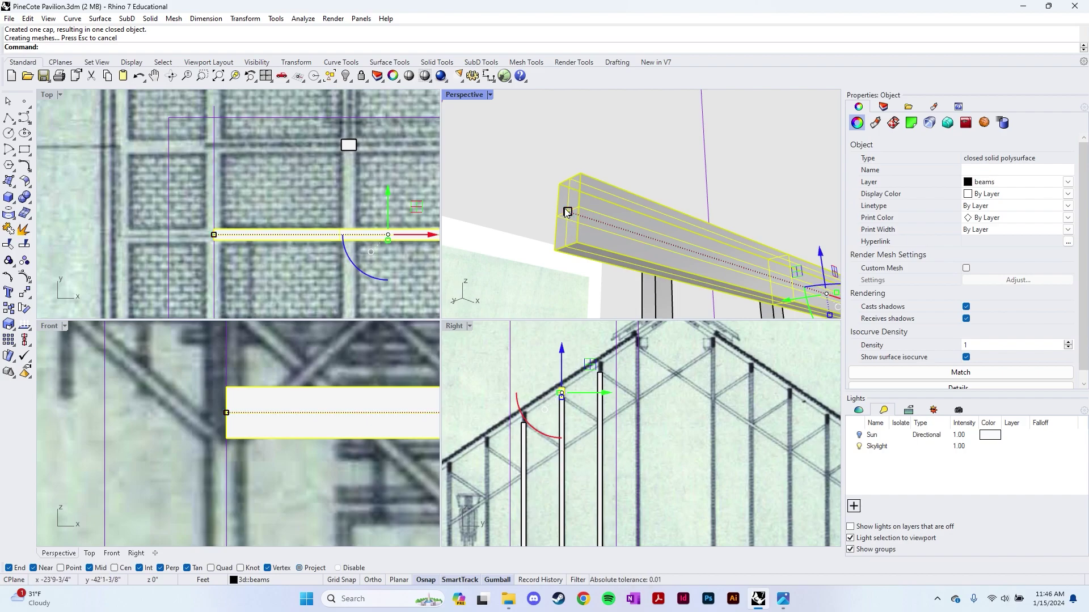
left_click(649, 163)
scroll(650, 164, "down", 7)
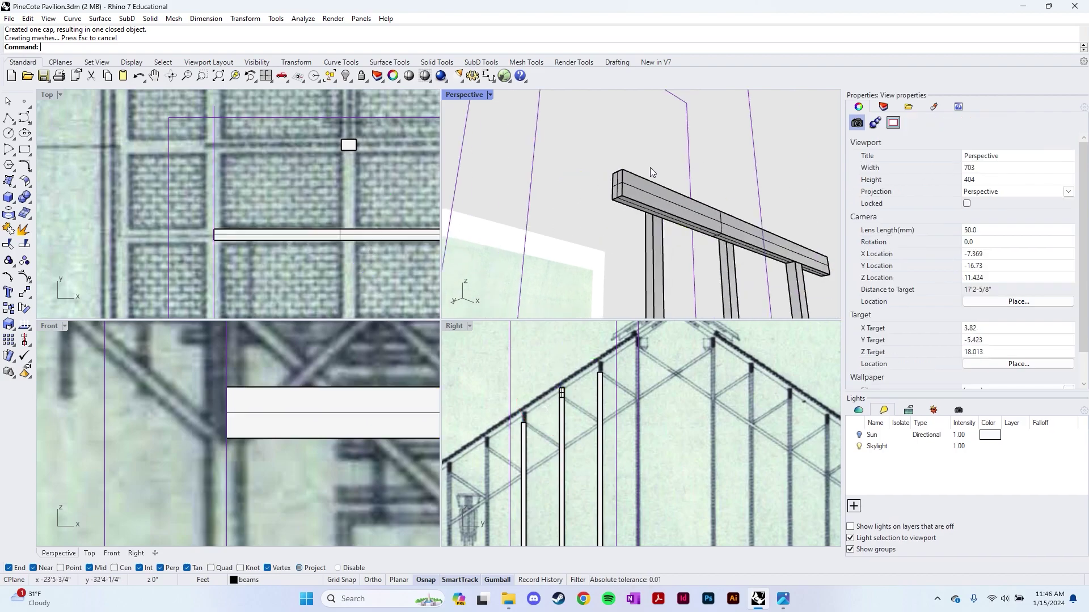
right_click_drag(650, 166, 587, 209)
scroll(588, 210, "down", 5)
key("ctrl+s")
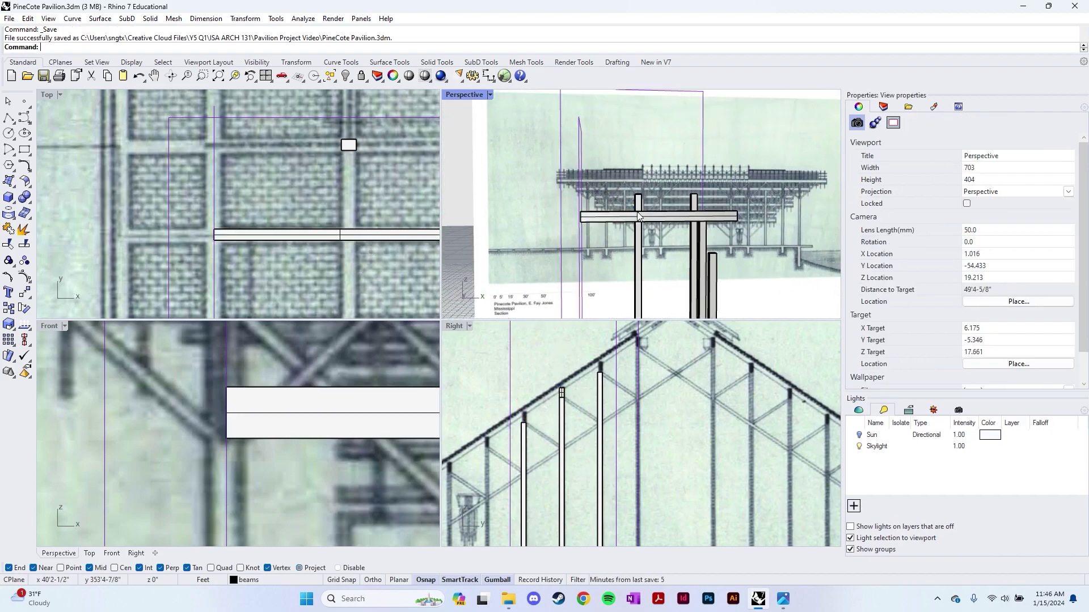
- Split the overhanging beam with BooleanSplit, using the vertical planar surface that crosses it as the cutting object
key("Home")
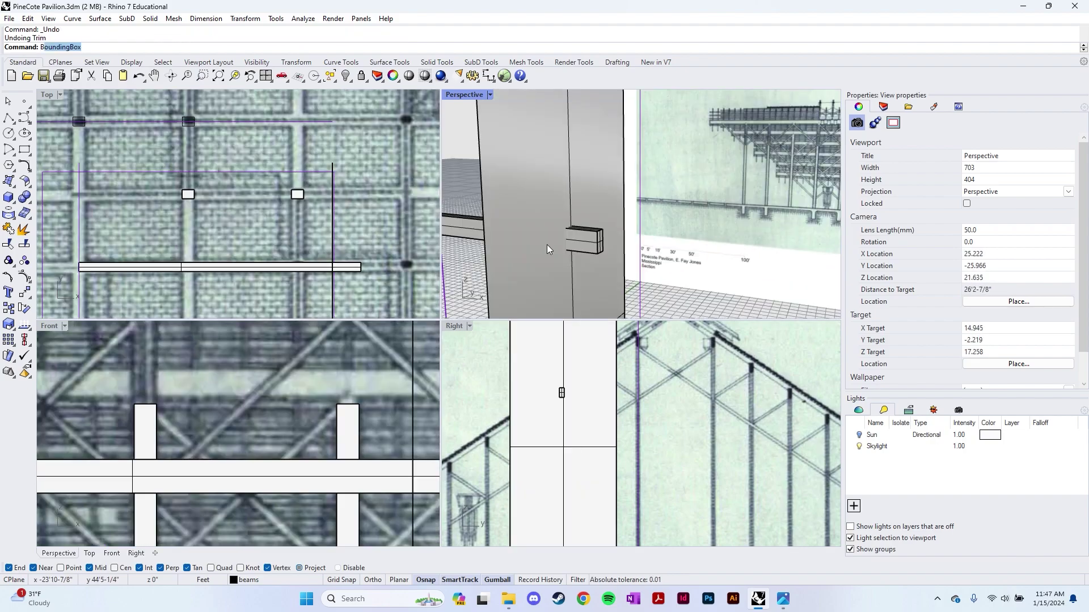
type("ooleanSpol")
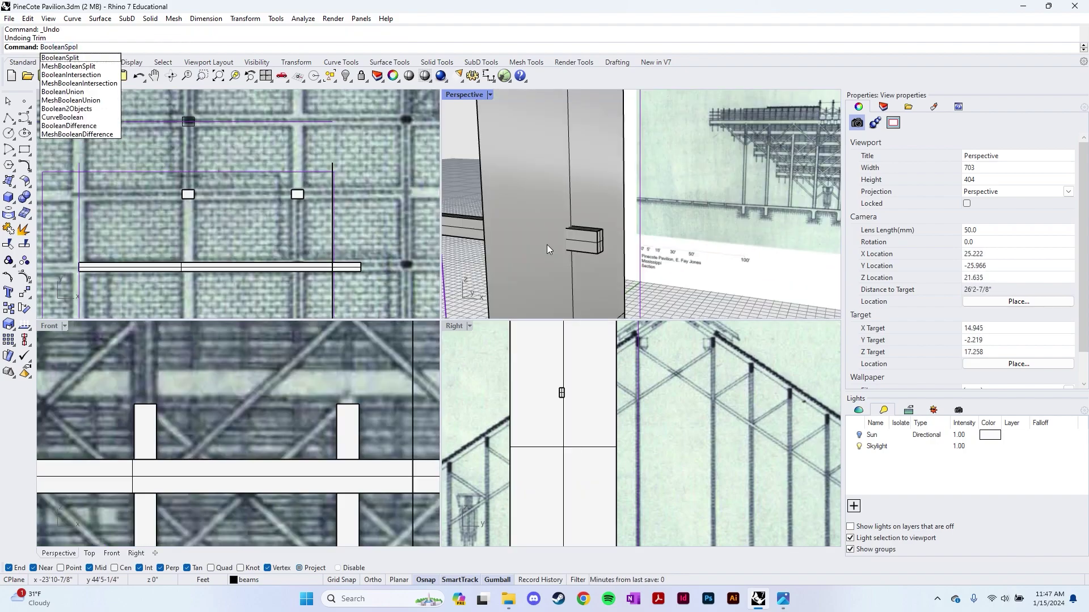
key("Escape")
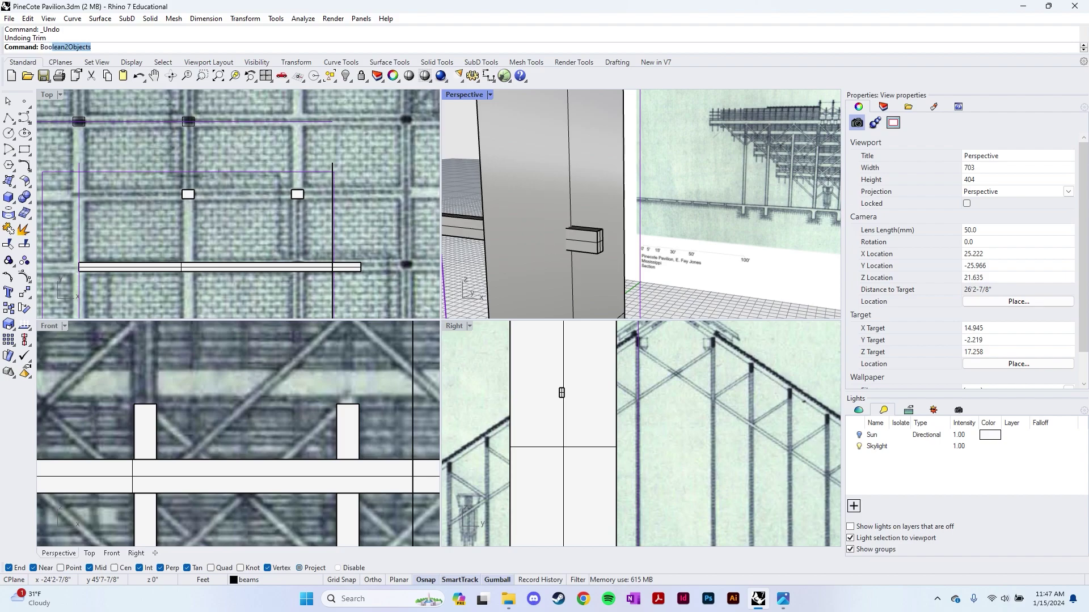
type("BooleanSplit")
key("Return")
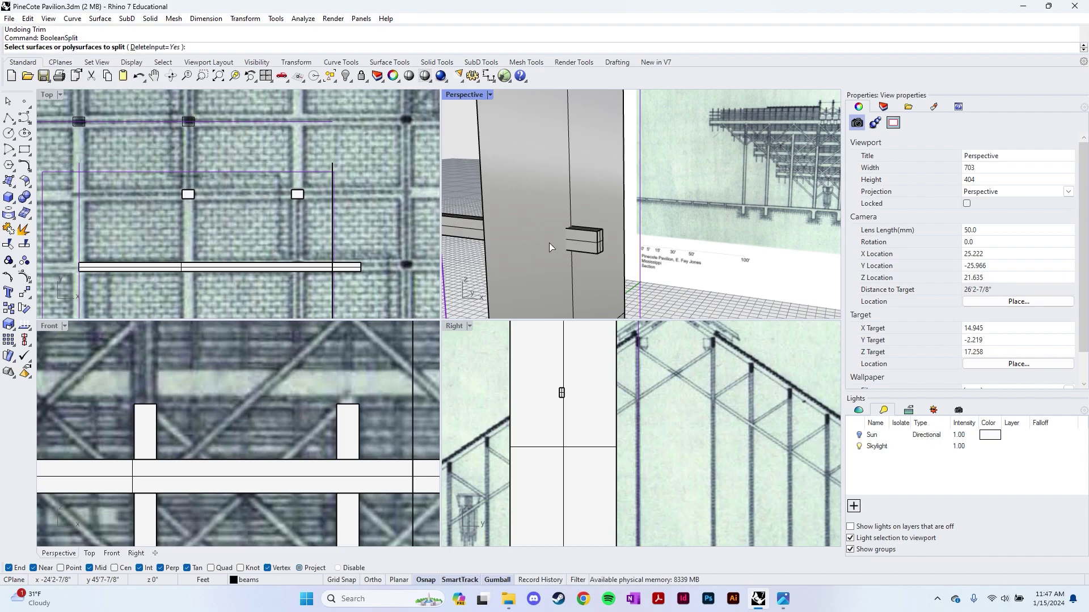
left_click(593, 238)
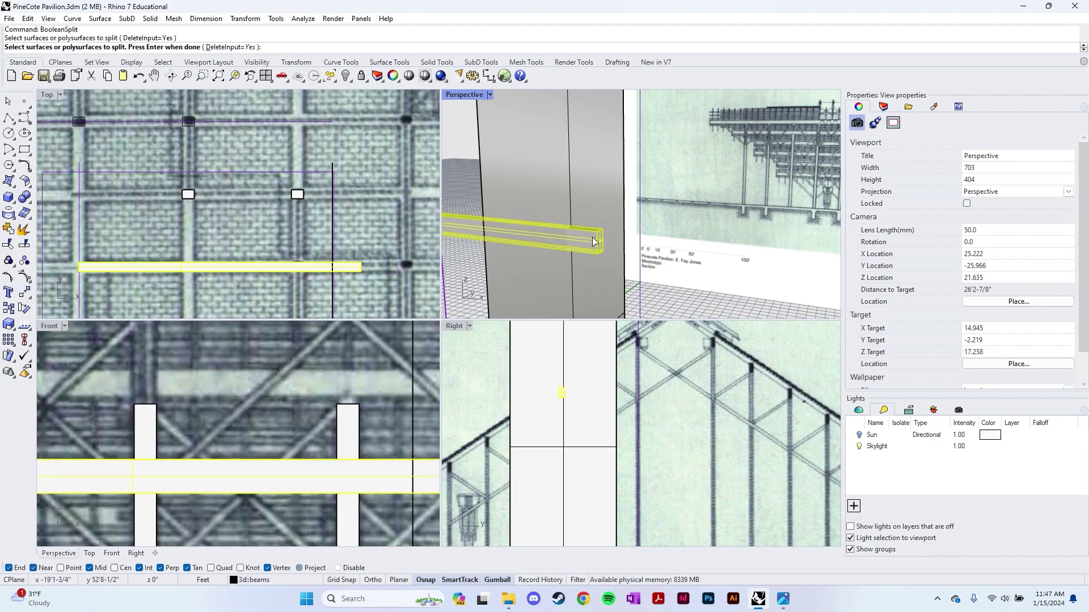
key("Return")
left_click(553, 182)
key("Return")
right_click_drag(580, 277, 609, 274)
- Delete the split-off beam end beyond the module boundary and the planar cutting surface
left_click(617, 244)
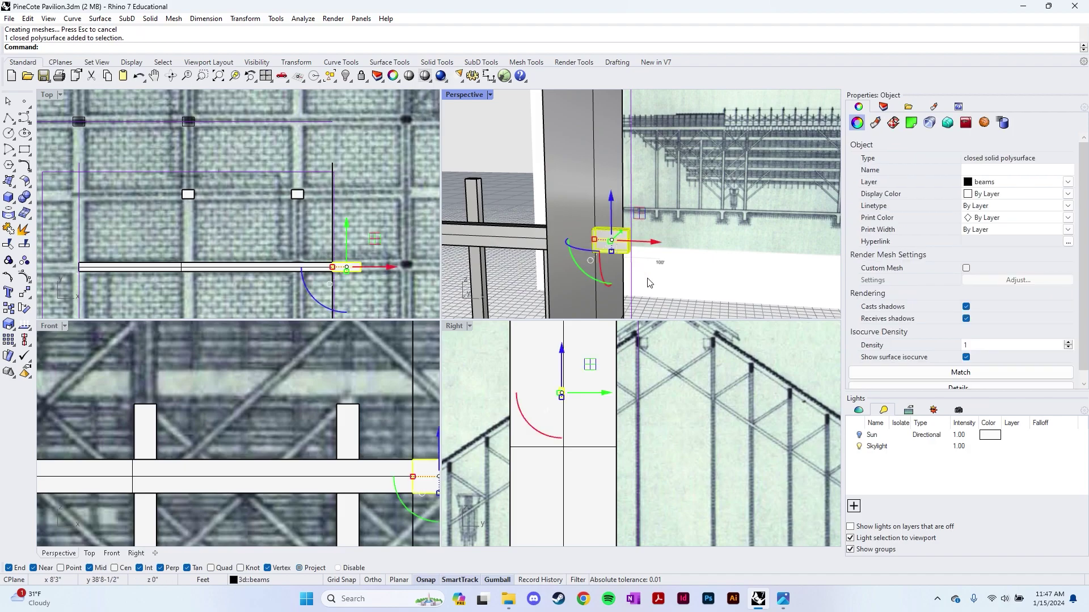
key("Delete")
left_click(599, 211)
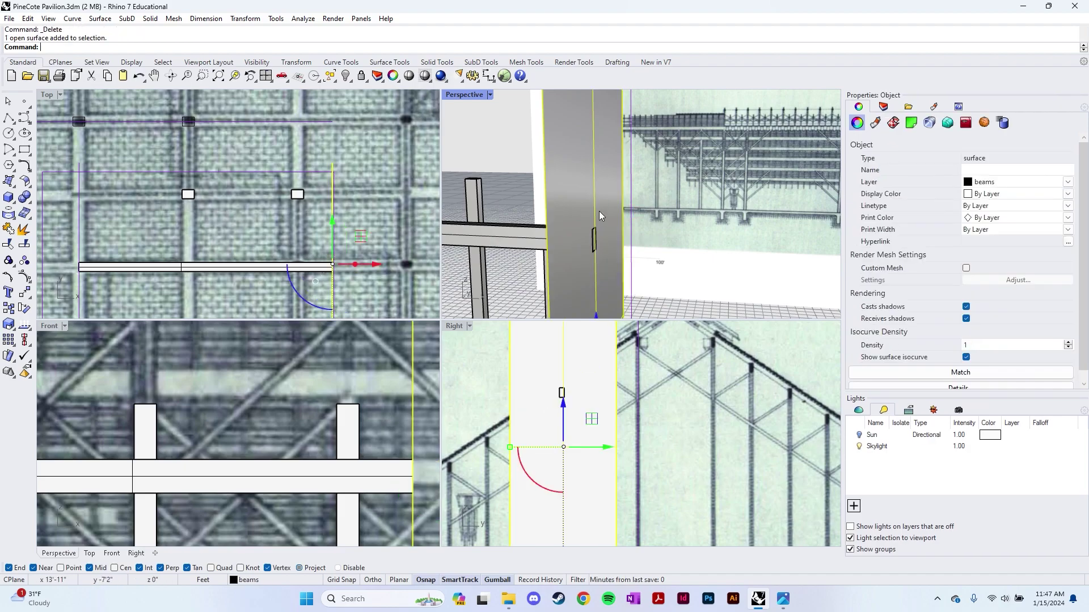
key("Delete")
- Select the shortened beam, check its object properties, and inspect it together with the columns
right_click_drag(599, 211, 539, 160)
left_click(532, 126)
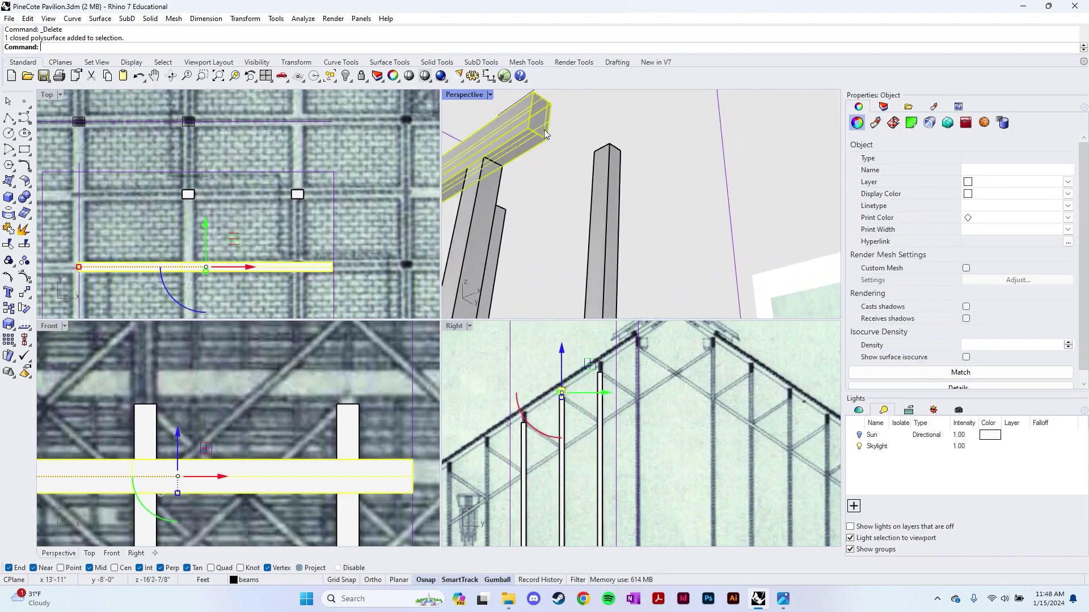
left_click(661, 151)
right_click_drag(662, 151, 587, 253)
scroll(620, 196, "down", 6)
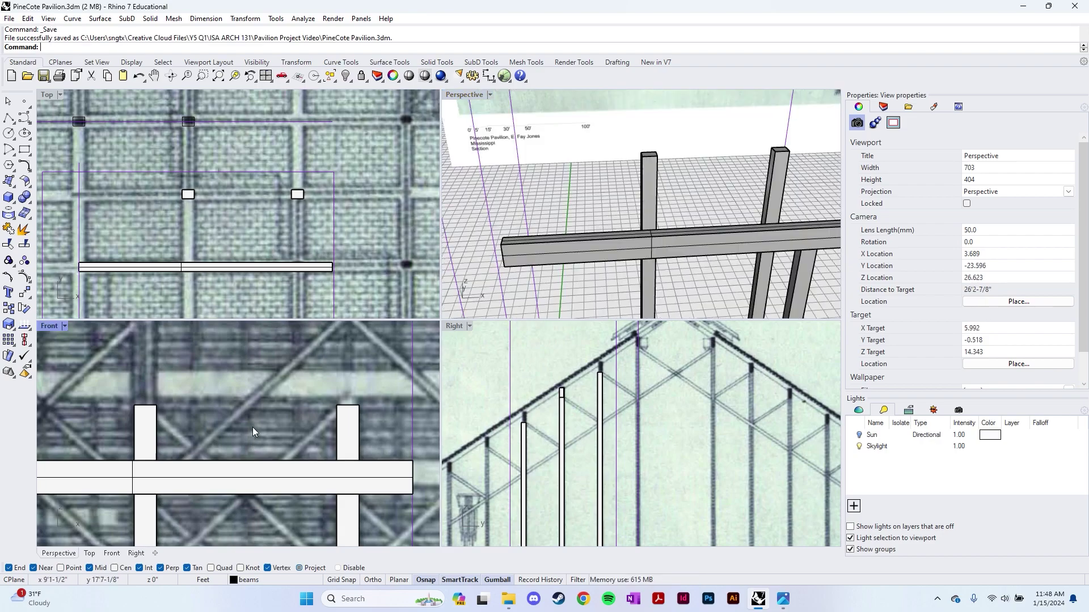
scroll(264, 420, "down", 20)
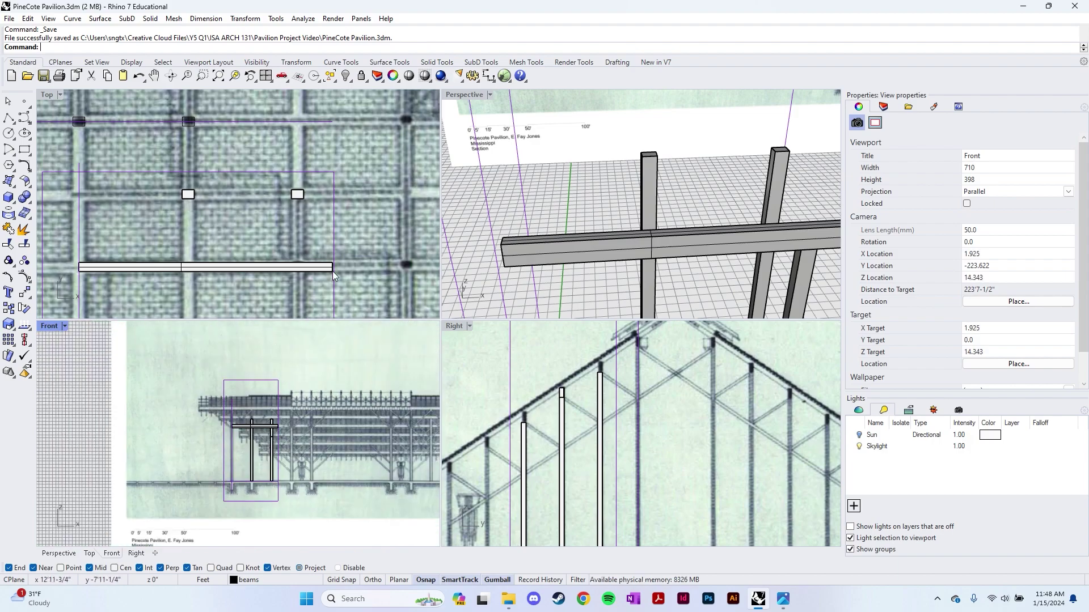
- Copy the middle beam from its lower outer corner onto the matching top corner of the tallest column row
scroll(554, 406, "up", 5)
left_click(587, 376)
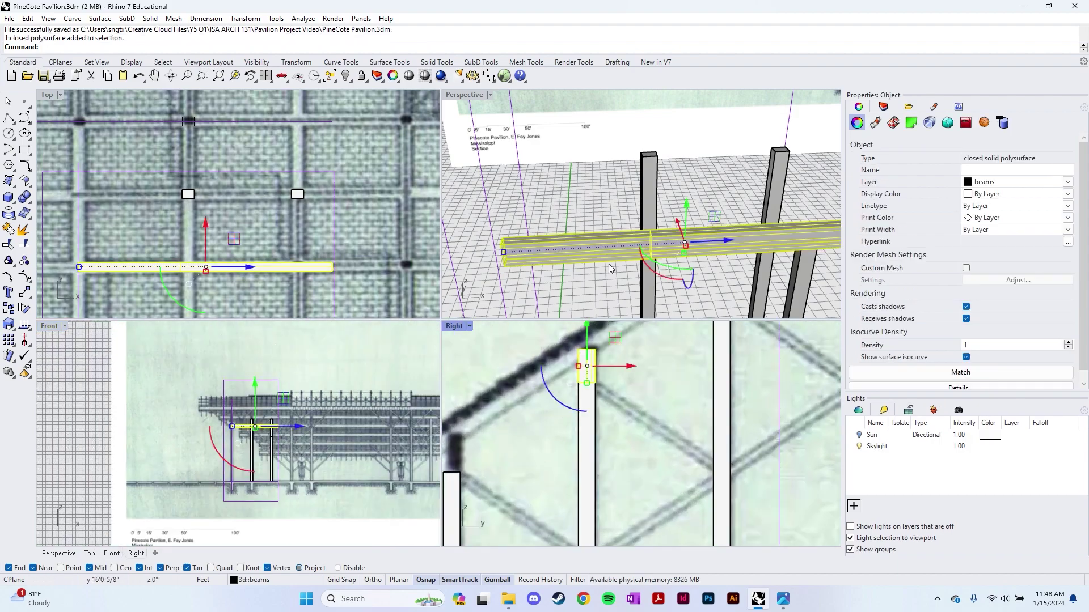
scroll(607, 275, "down", 5)
scroll(333, 243, "down", 3)
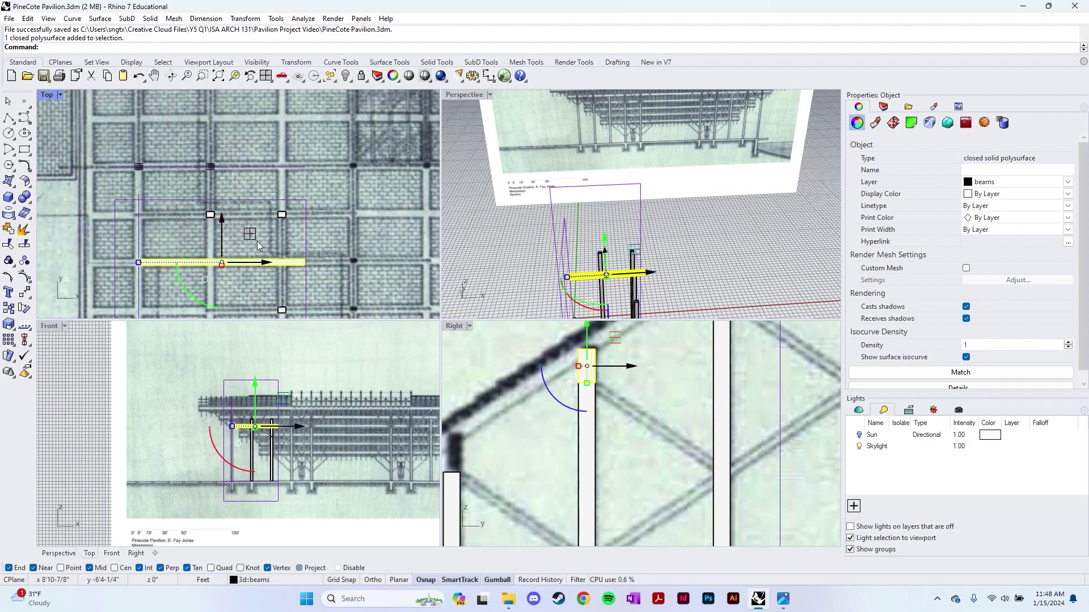
scroll(346, 241, "down", 3)
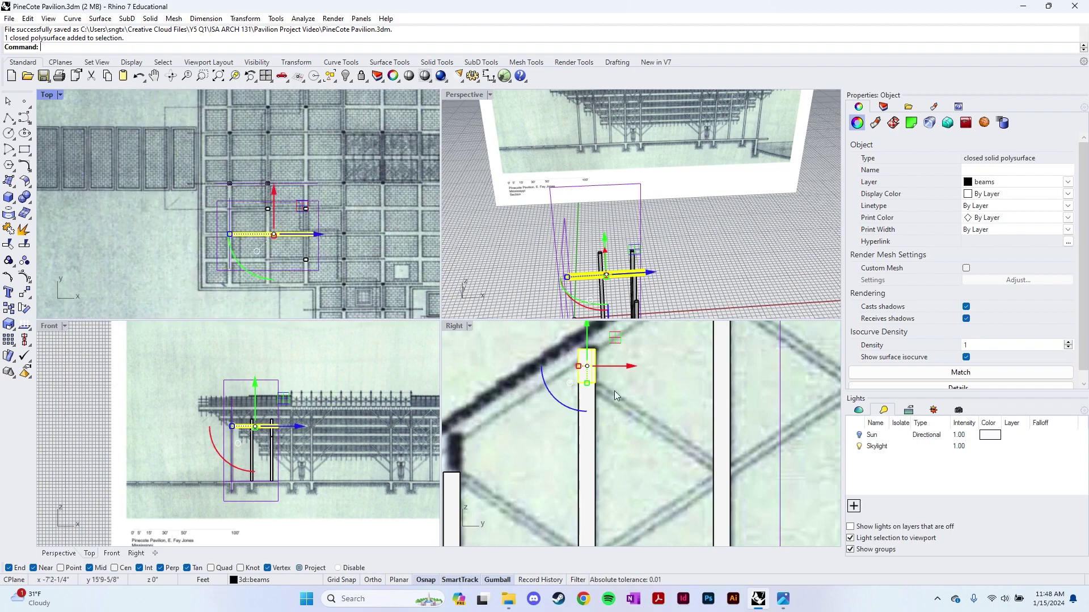
type("copy")
key("Return")
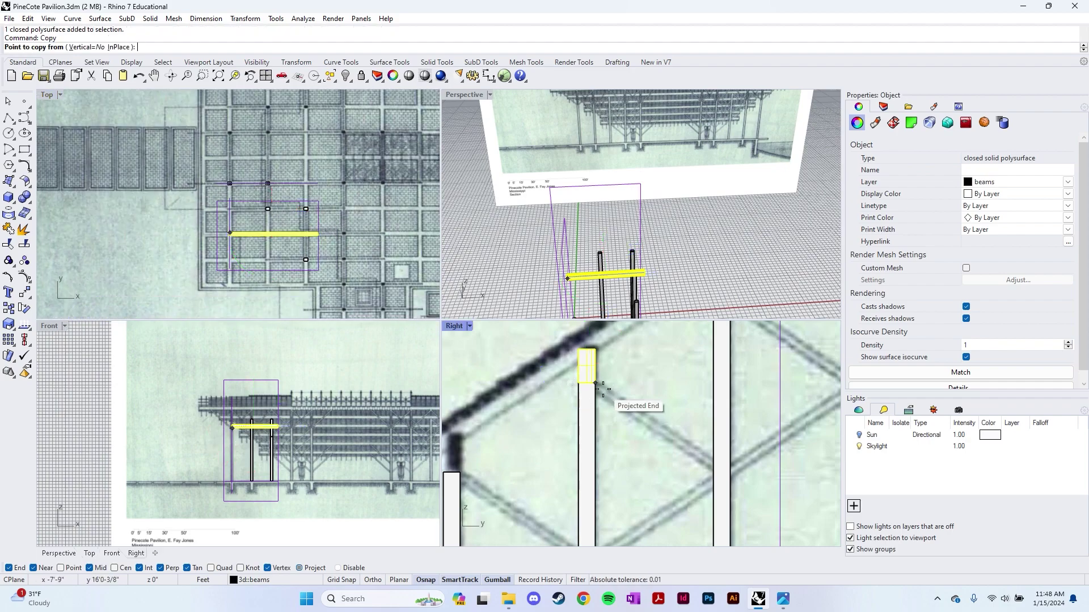
scroll(615, 393, "up", 7)
right_click_drag(573, 386, 634, 466)
scroll(634, 466, "down", 2)
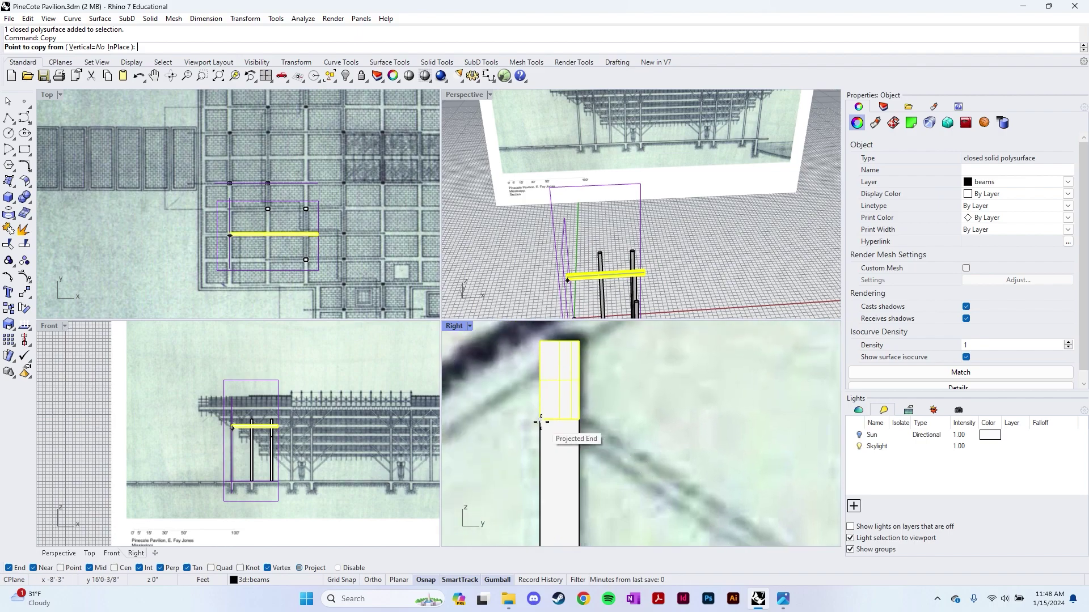
left_click(539, 422)
scroll(504, 445, "down", 2)
scroll(505, 448, "down", 2)
scroll(550, 372, "up", 2)
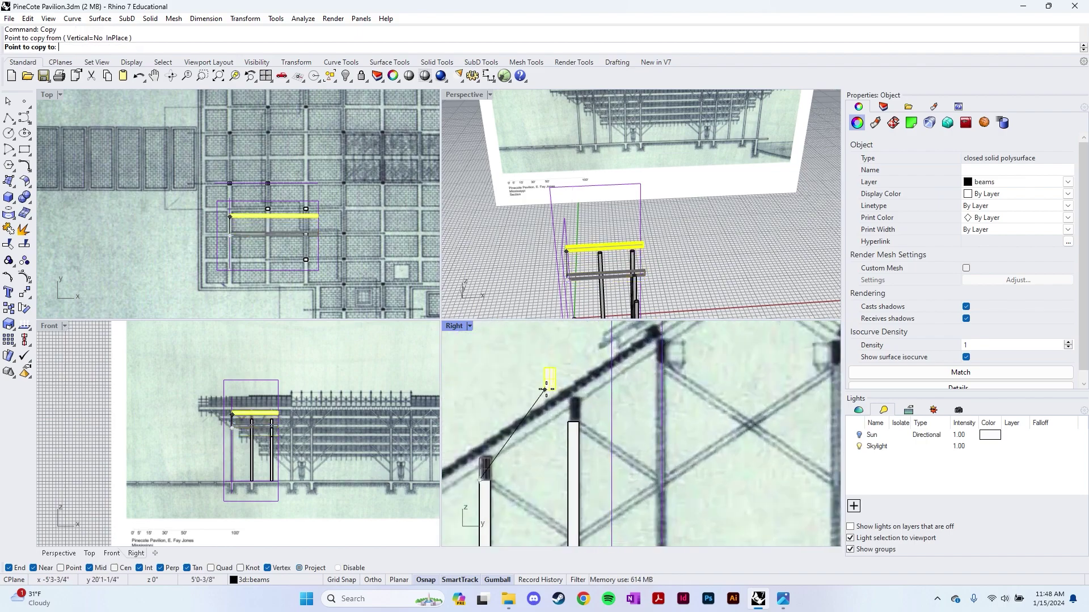
scroll(566, 397, "up", 2)
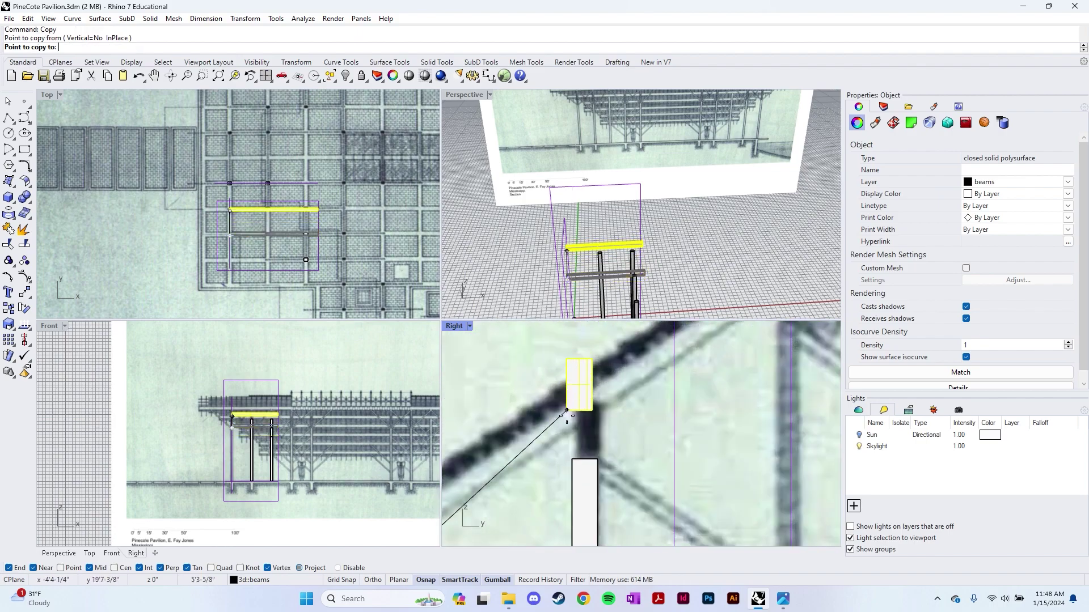
left_click(572, 458)
- Place a second copy of the beam on the top corner of the shortest column row and finish copying
scroll(554, 382, "down", 2)
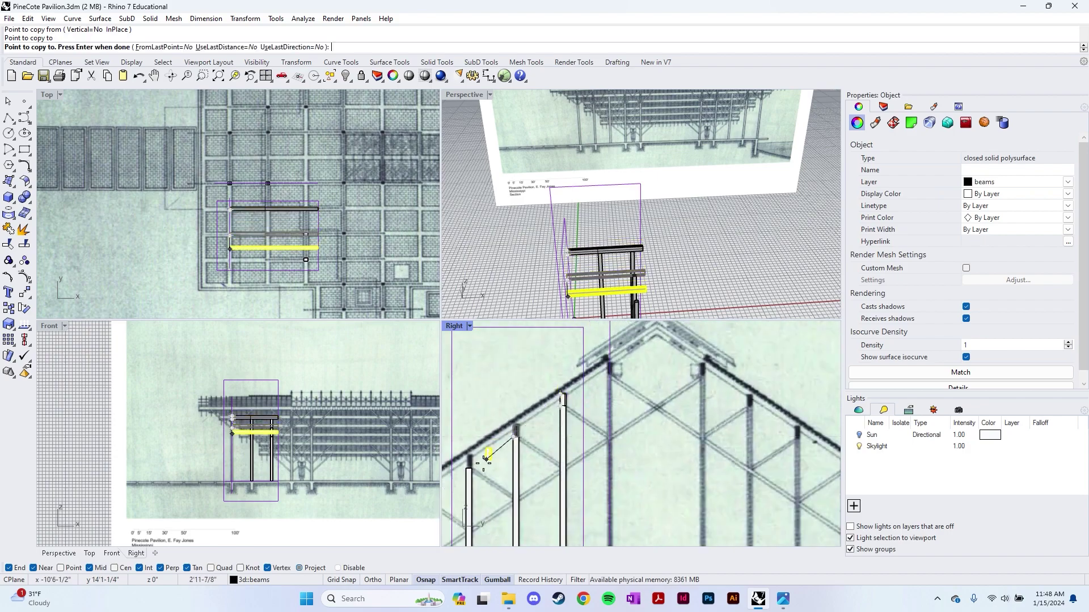
scroll(491, 460, "up", 3)
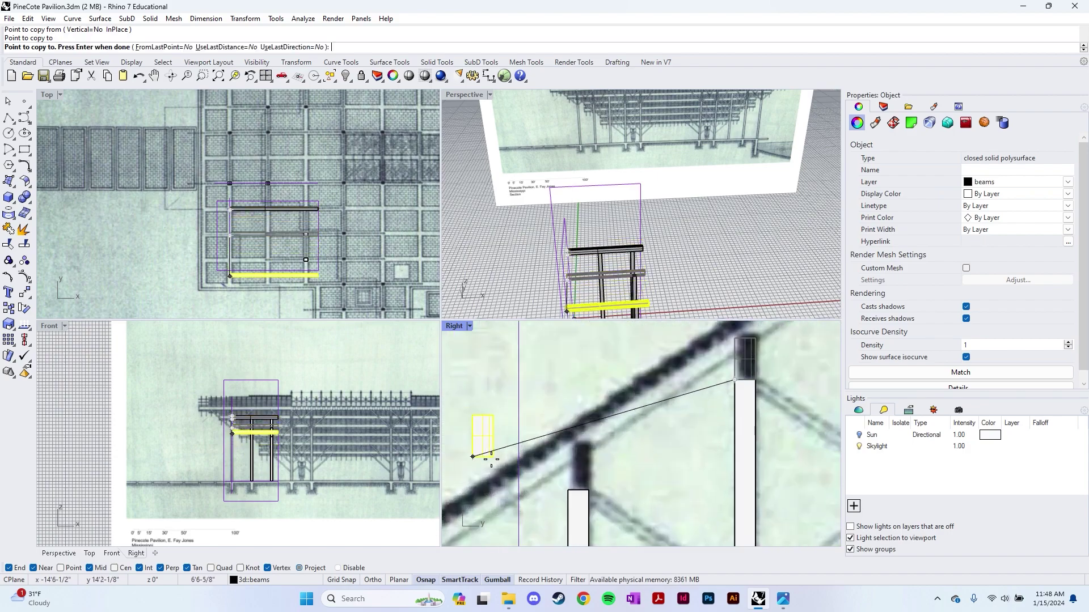
left_click(569, 491)
scroll(572, 405, "down", 1)
key("Return")
key("Escape")
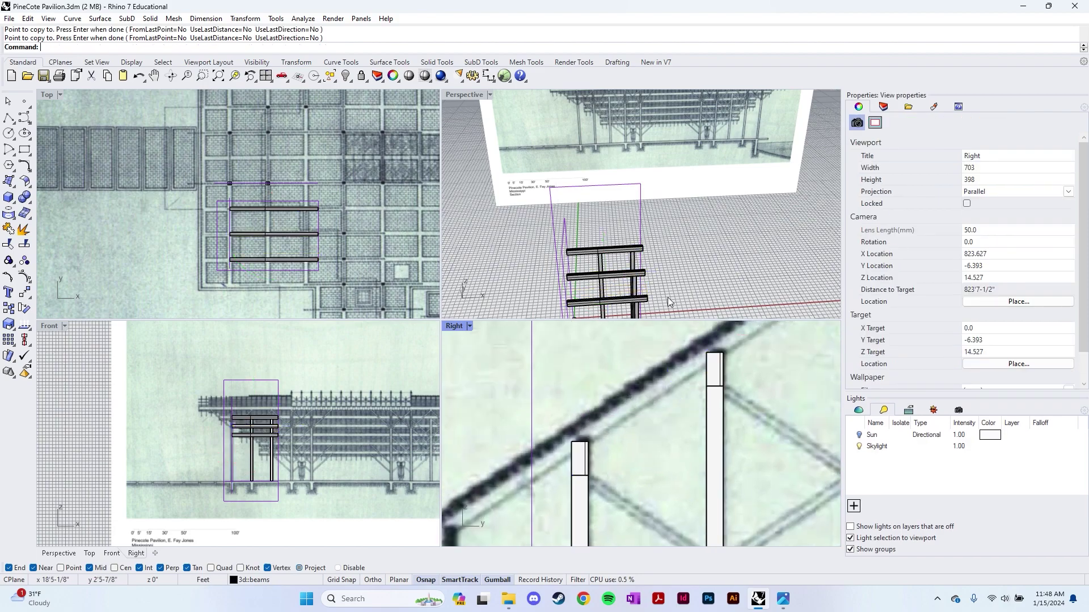
right_click_drag(674, 290, 628, 245)
scroll(272, 204, "up", 5)
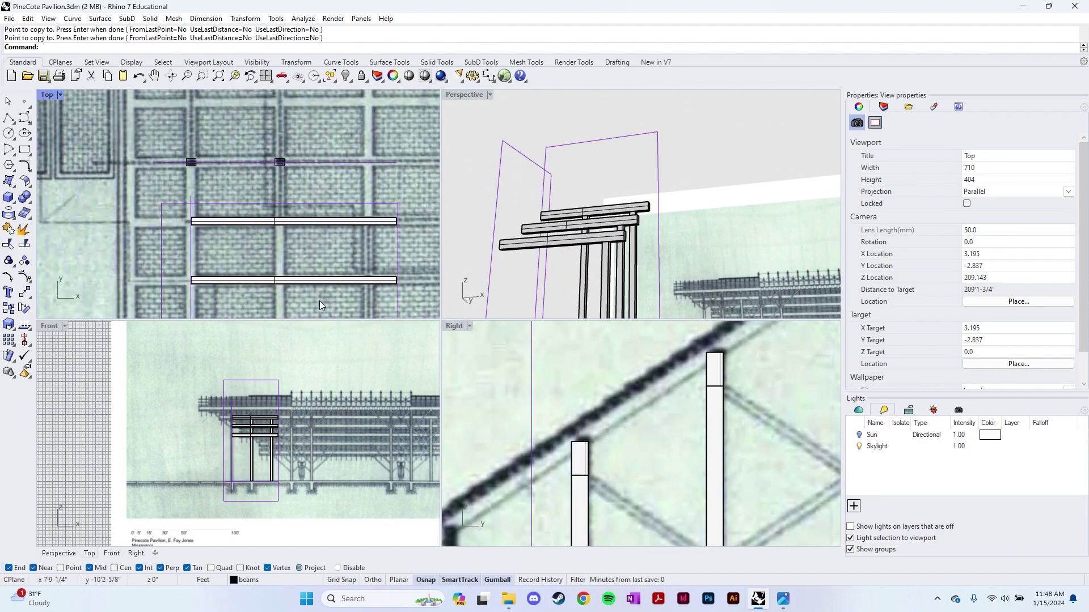